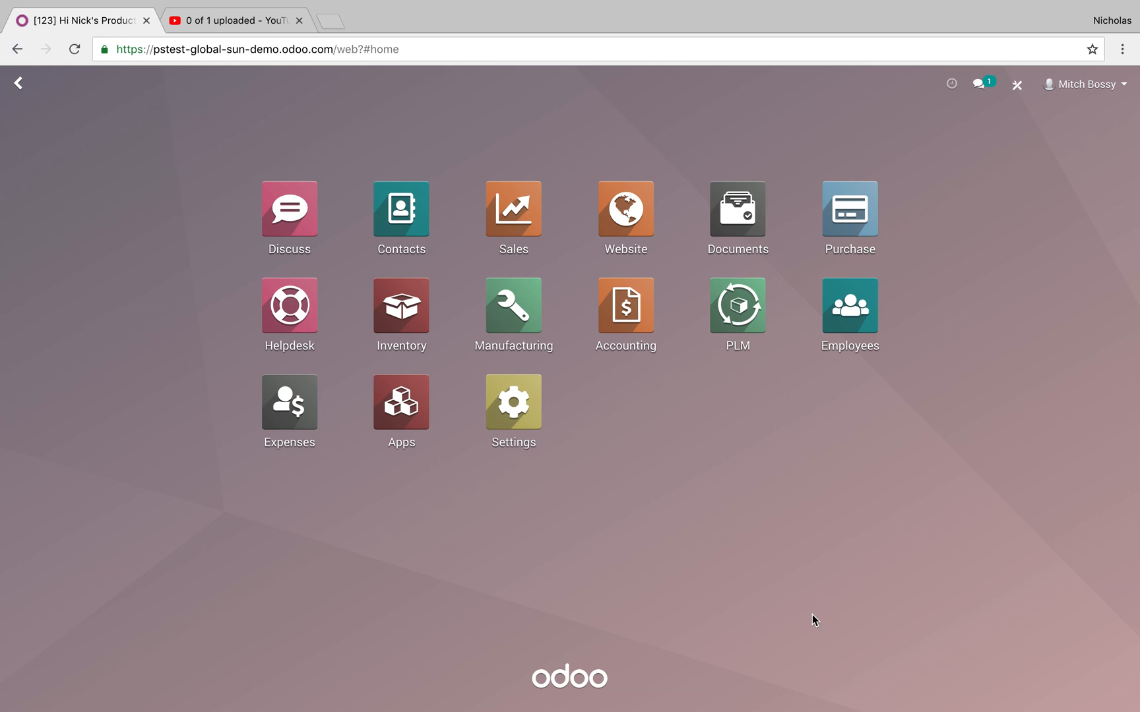
# Open the T-Shirt product record from the Sales product catalogue.
pyautogui.click(526, 227)
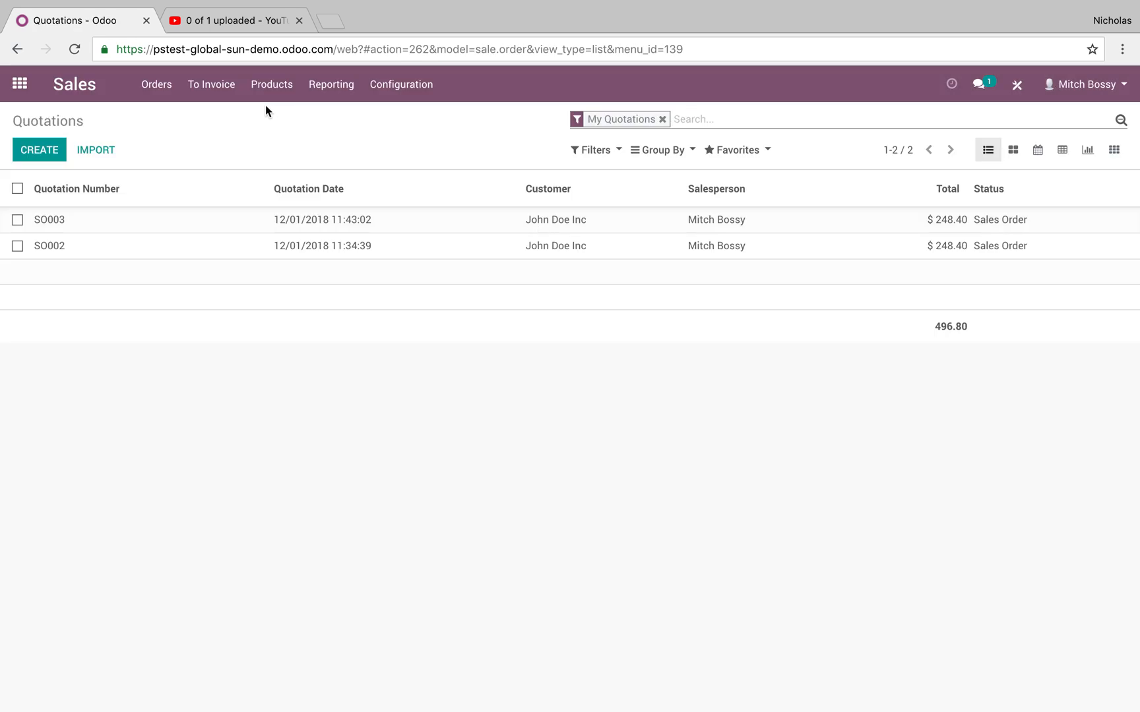
pyautogui.click(267, 103)
pyautogui.click(269, 110)
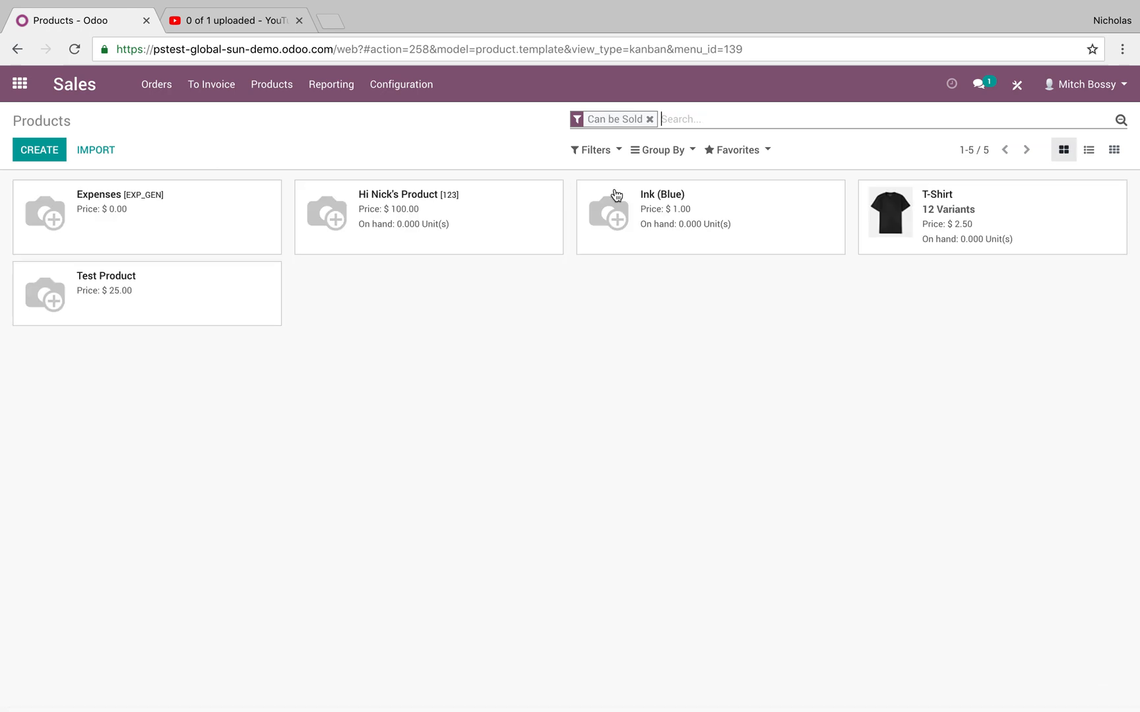
pyautogui.click(1012, 214)
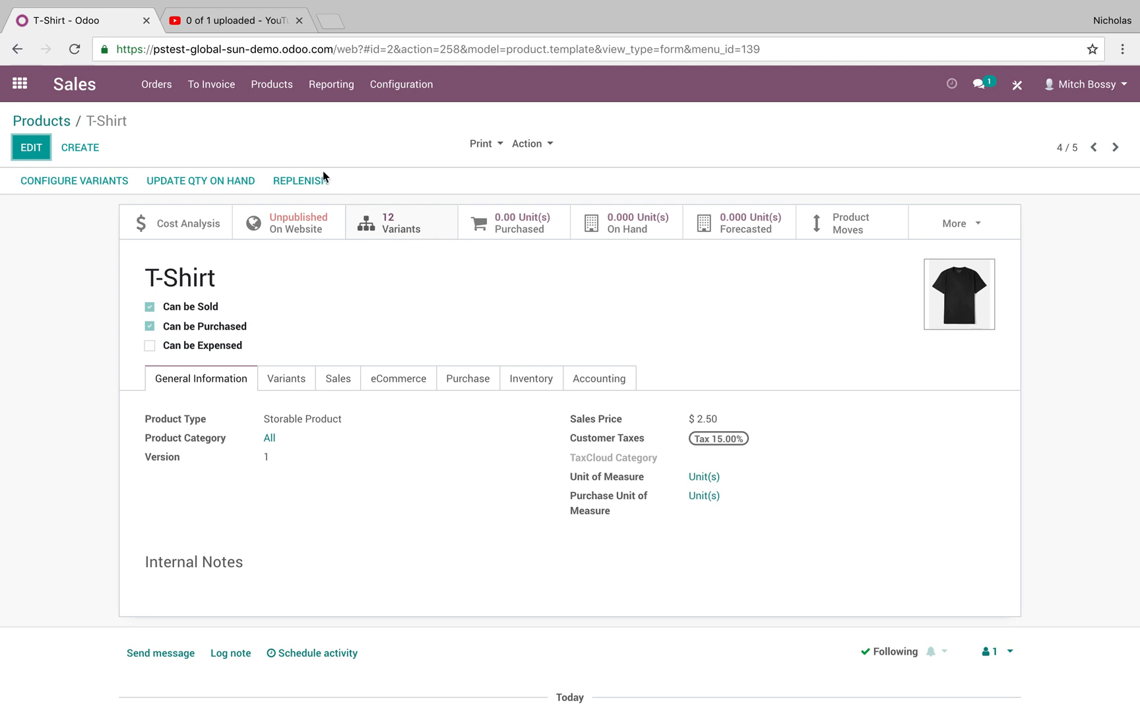
# Review the T-Shirt's variant attributes and values alongside the list of all product variants.
pyautogui.click(272, 85)
pyautogui.click(269, 137)
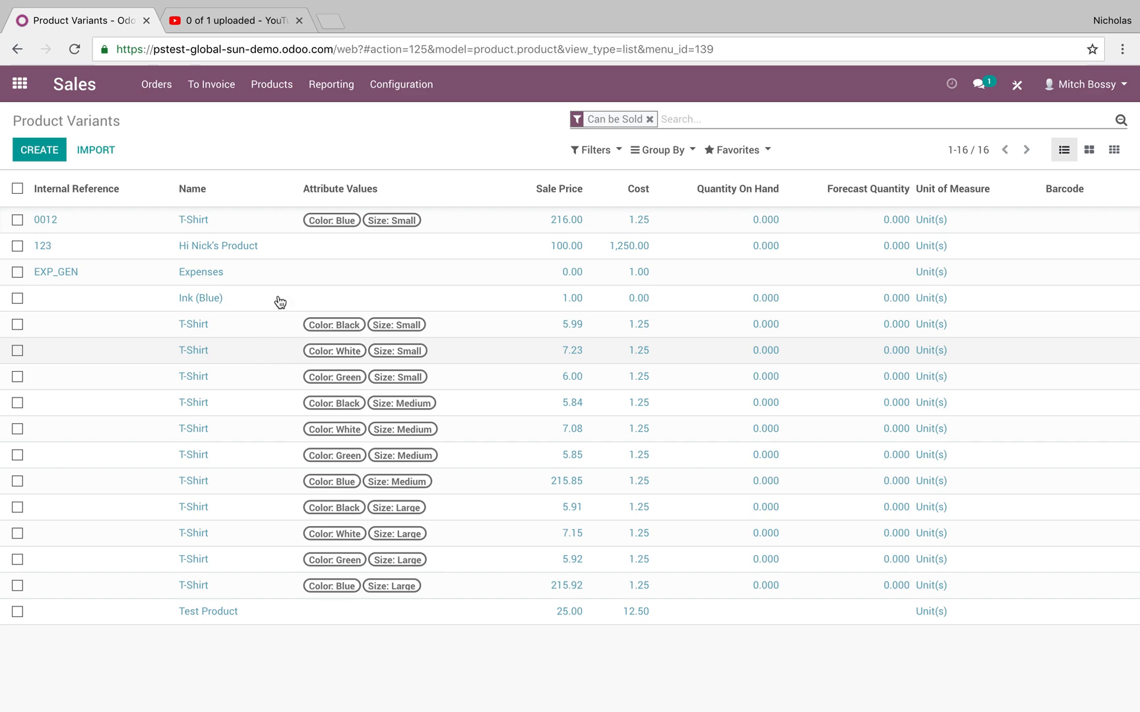
pyautogui.click(271, 84)
pyautogui.click(282, 124)
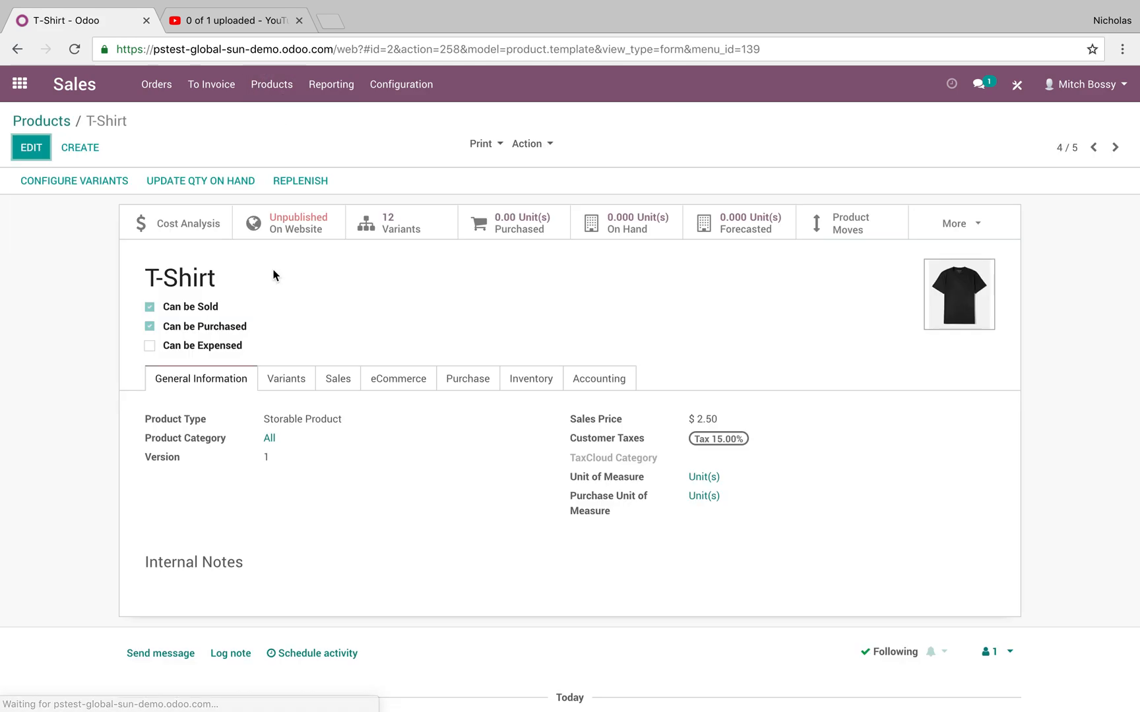
pyautogui.click(286, 377)
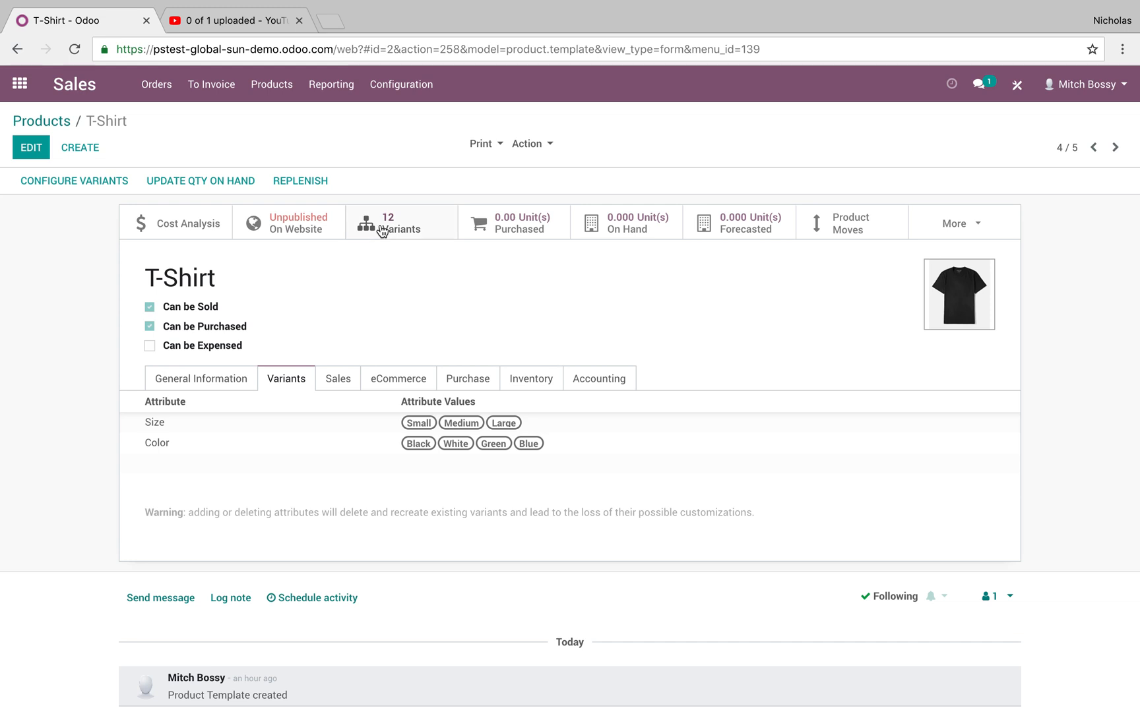
pyautogui.click(272, 84)
pyautogui.click(275, 137)
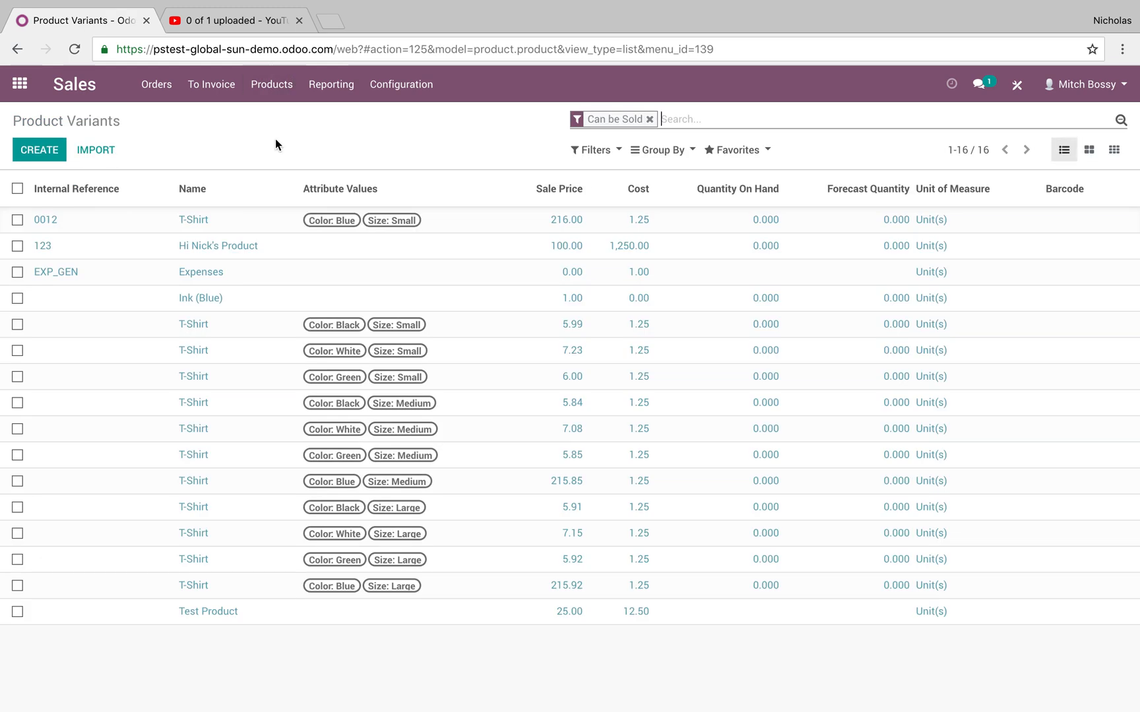
# View the bulk actions available for the small Black and small Green T-Shirt variants, leaving neither selected.
pyautogui.click(17, 324)
pyautogui.click(18, 377)
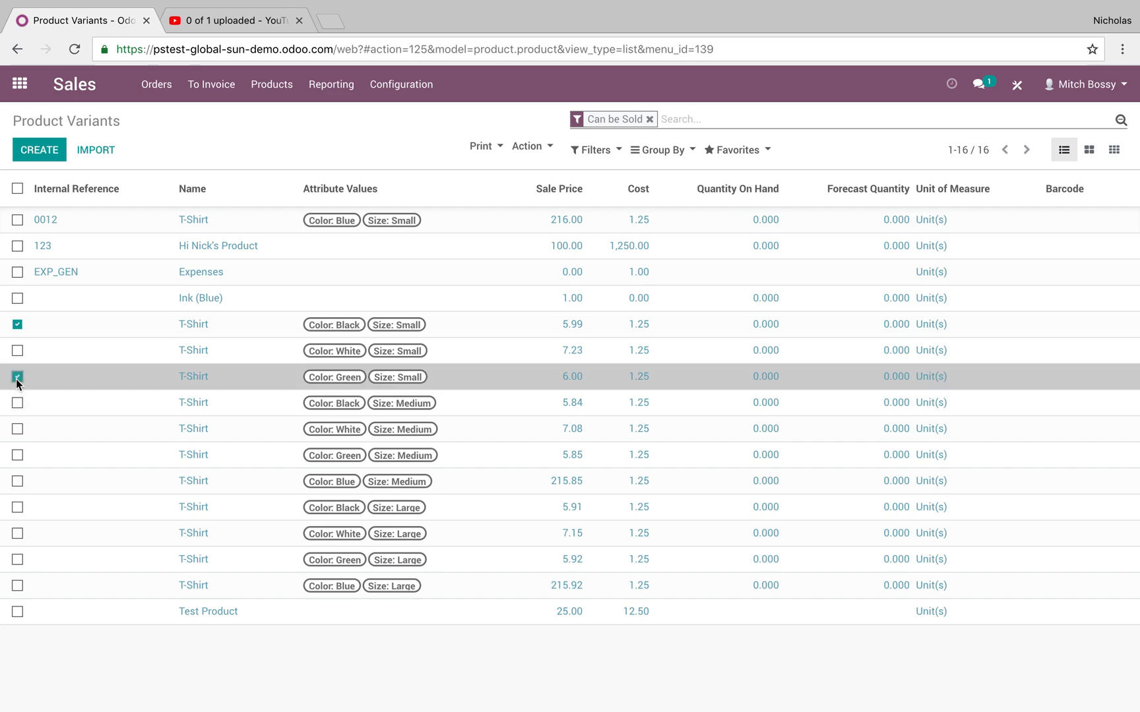
pyautogui.click(546, 147)
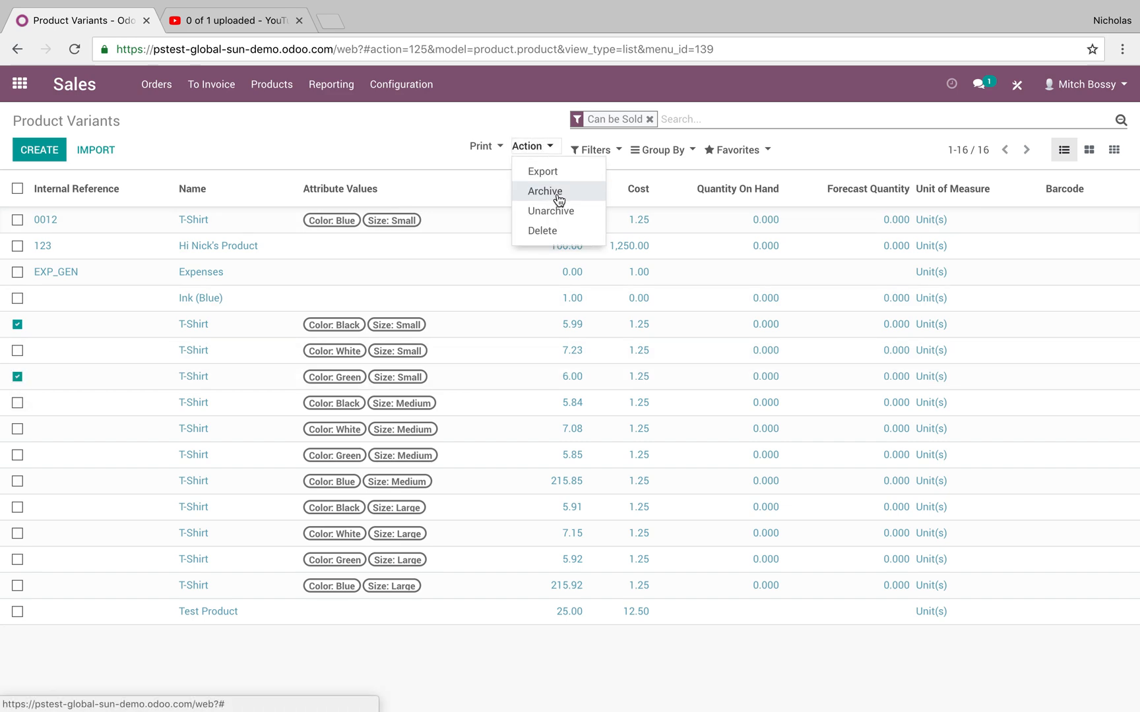
pyautogui.click(17, 323)
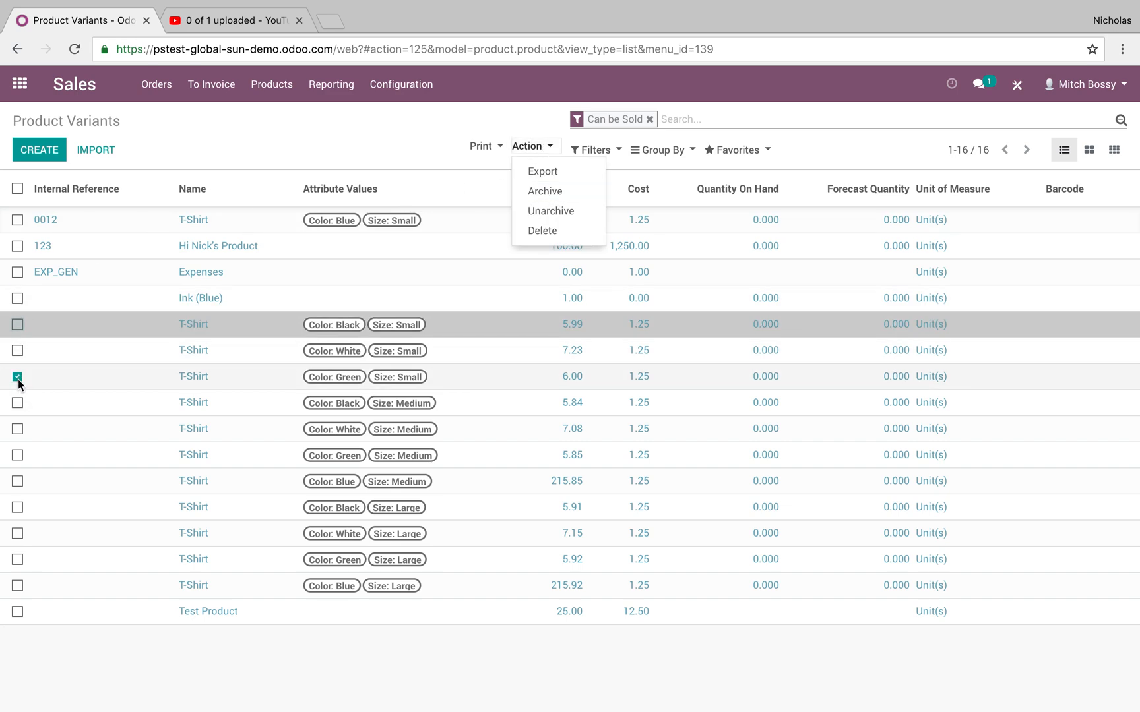
pyautogui.click(17, 377)
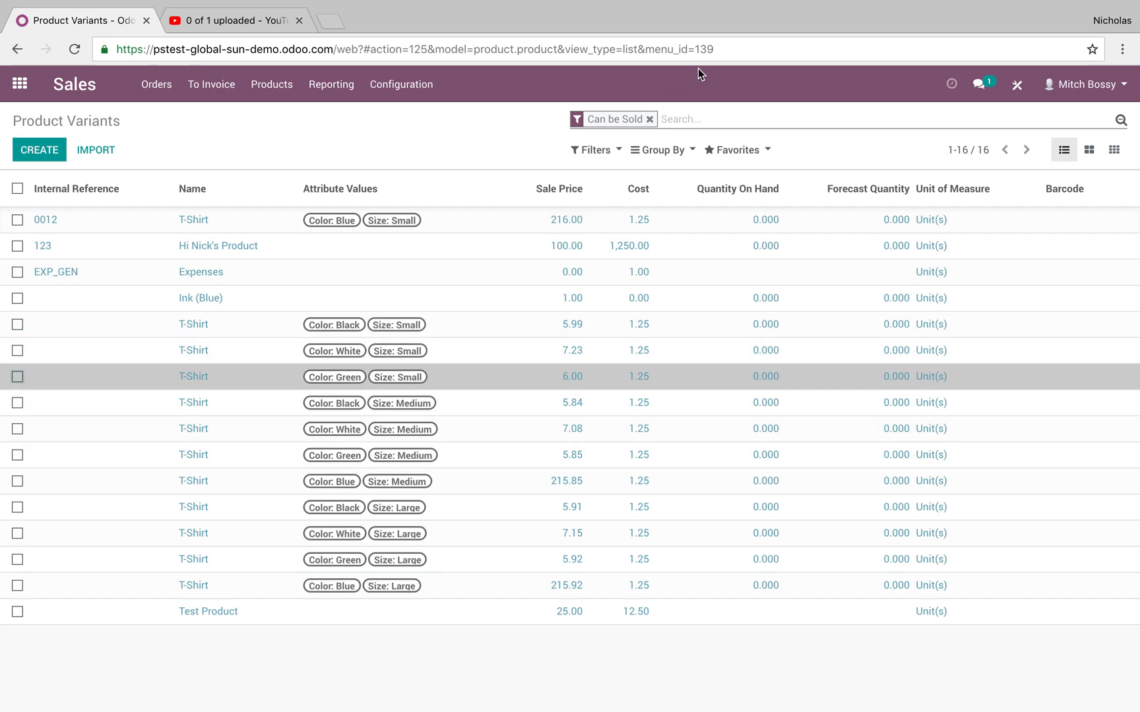
# Filter the product variants by the attribute value "blue".
pyautogui.click(720, 119)
pyautogui.write('n')
pyautogui.press('BackSpace')
pyautogui.write('blu')
pyautogui.press('Left')
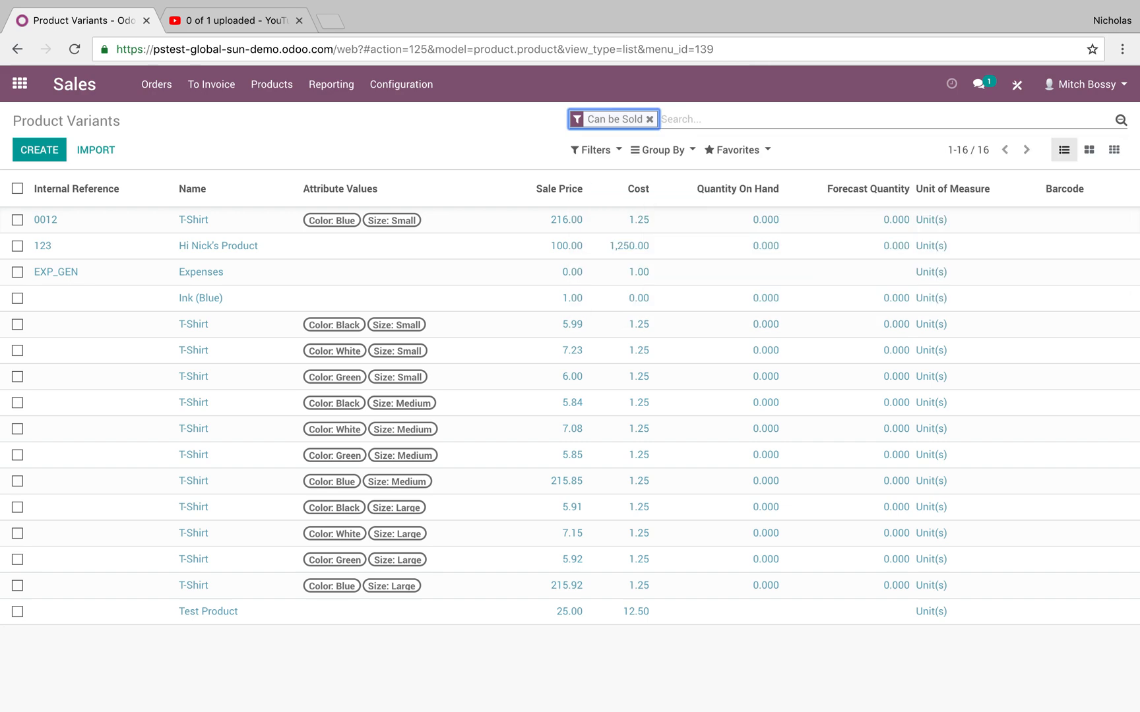
pyautogui.press('Down')
pyautogui.click(715, 127)
pyautogui.write('blue')
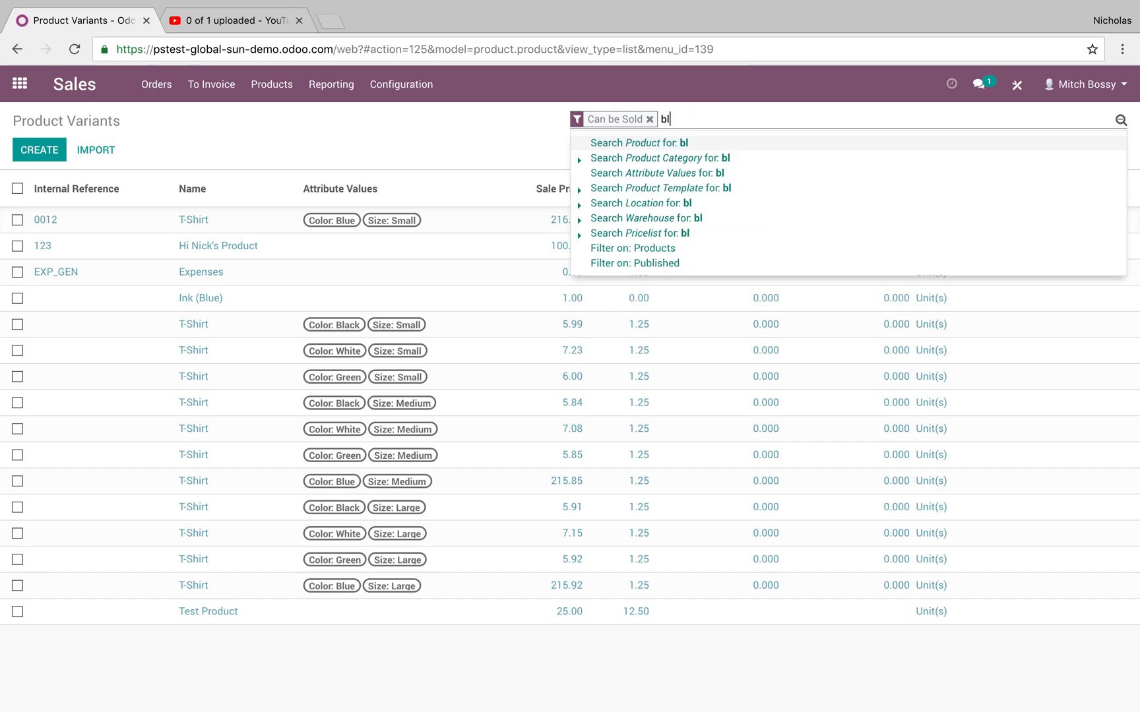
pyautogui.click(695, 173)
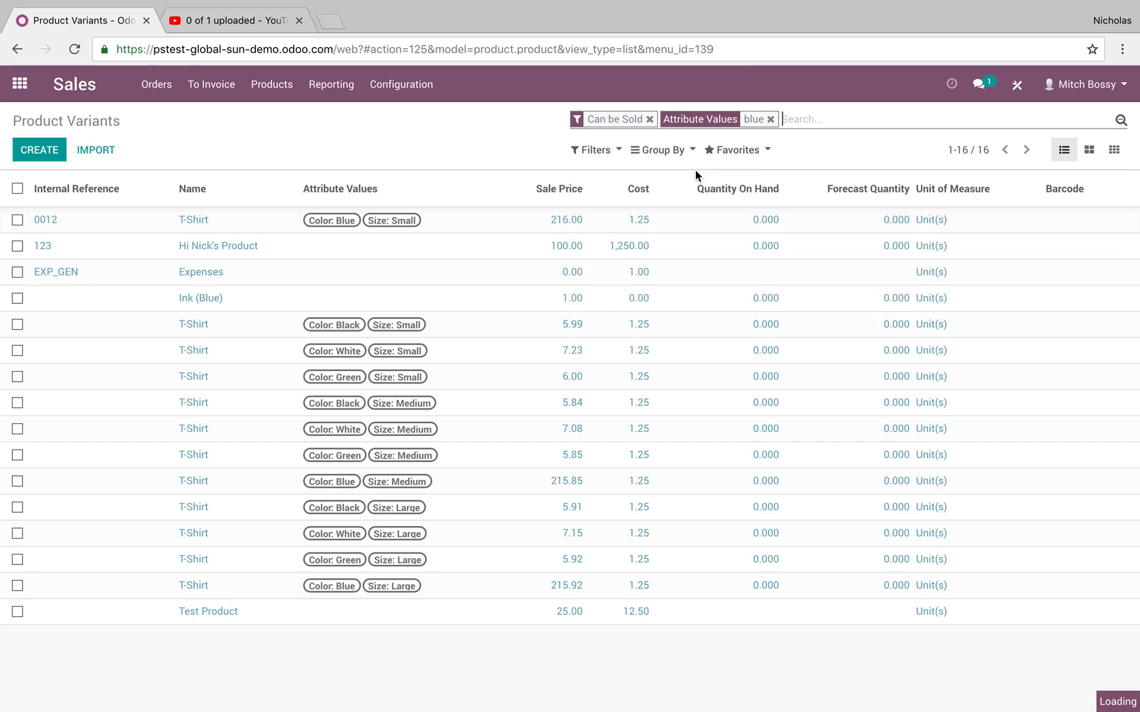
# Open the small Blue T-Shirt variant for editing, review its inventory routes and related records, and save it.
pyautogui.click(167, 223)
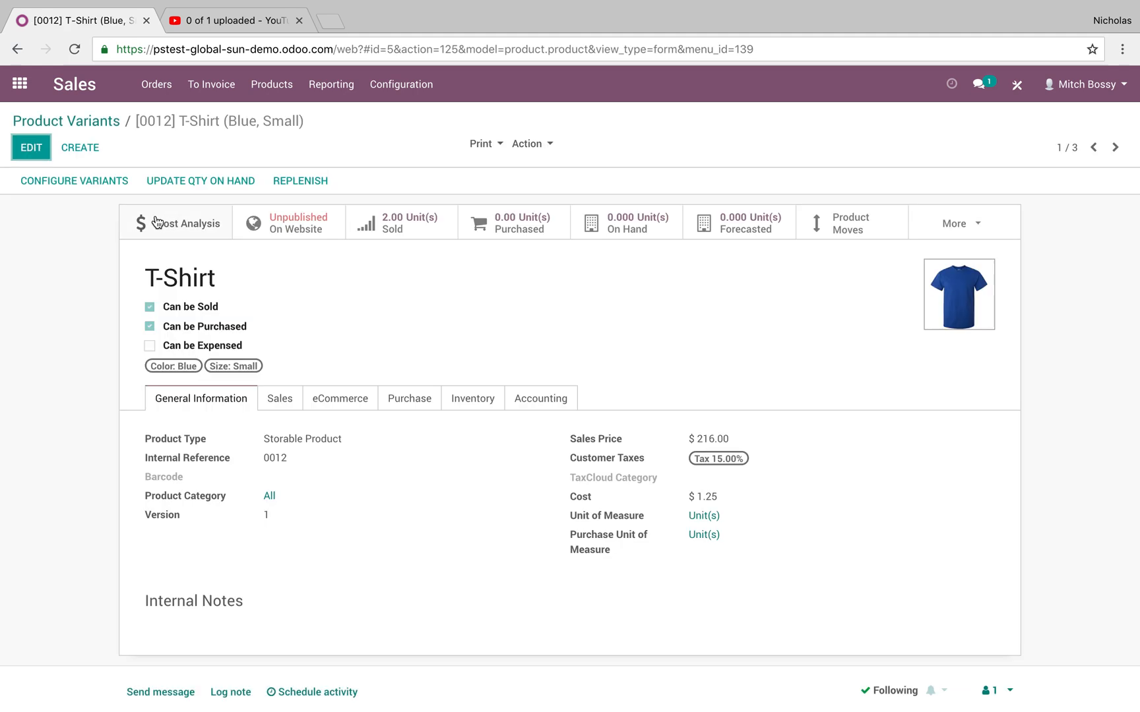
pyautogui.click(29, 149)
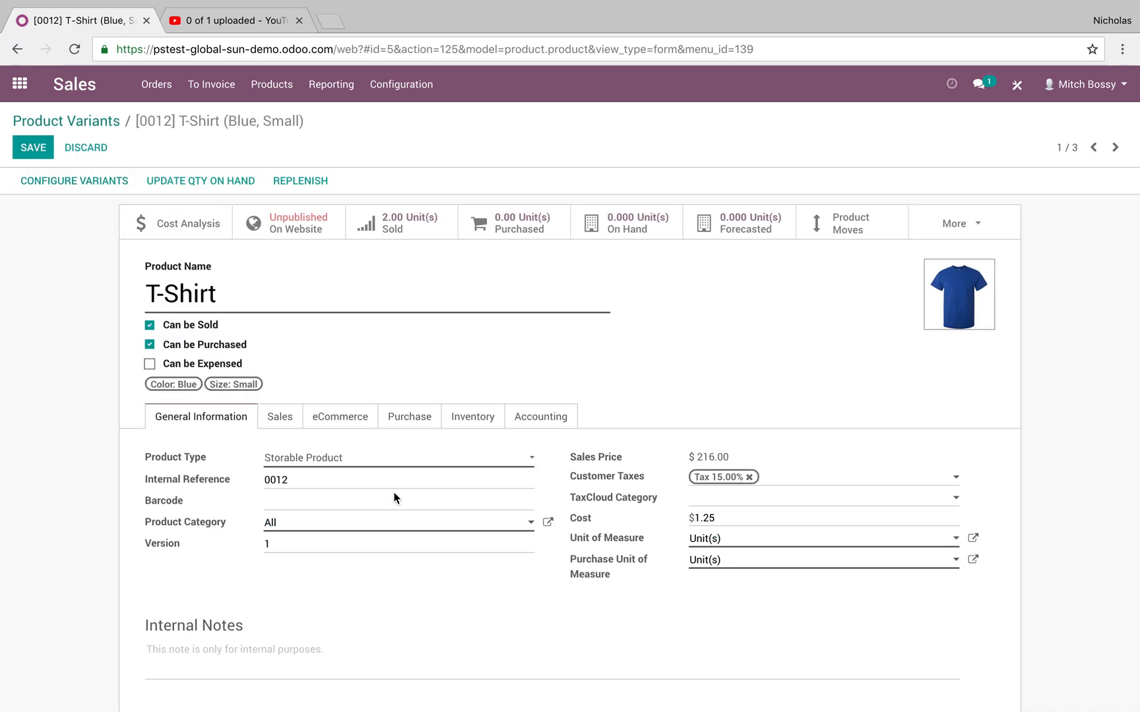
pyautogui.click(479, 414)
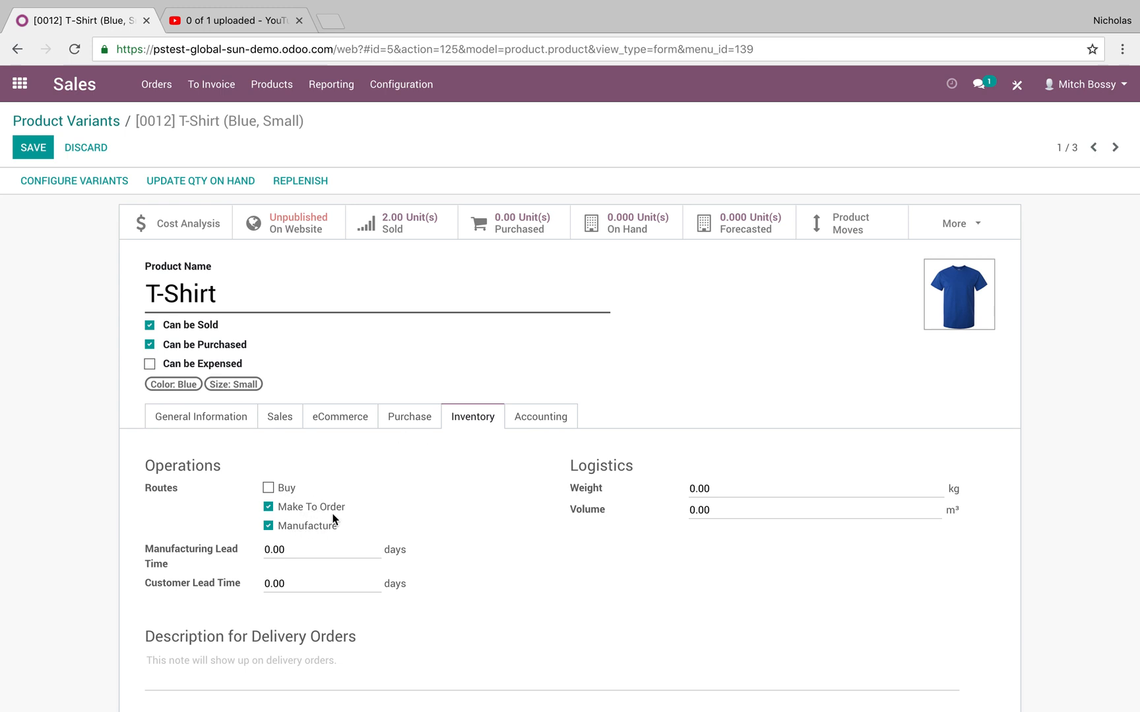
pyautogui.click(960, 234)
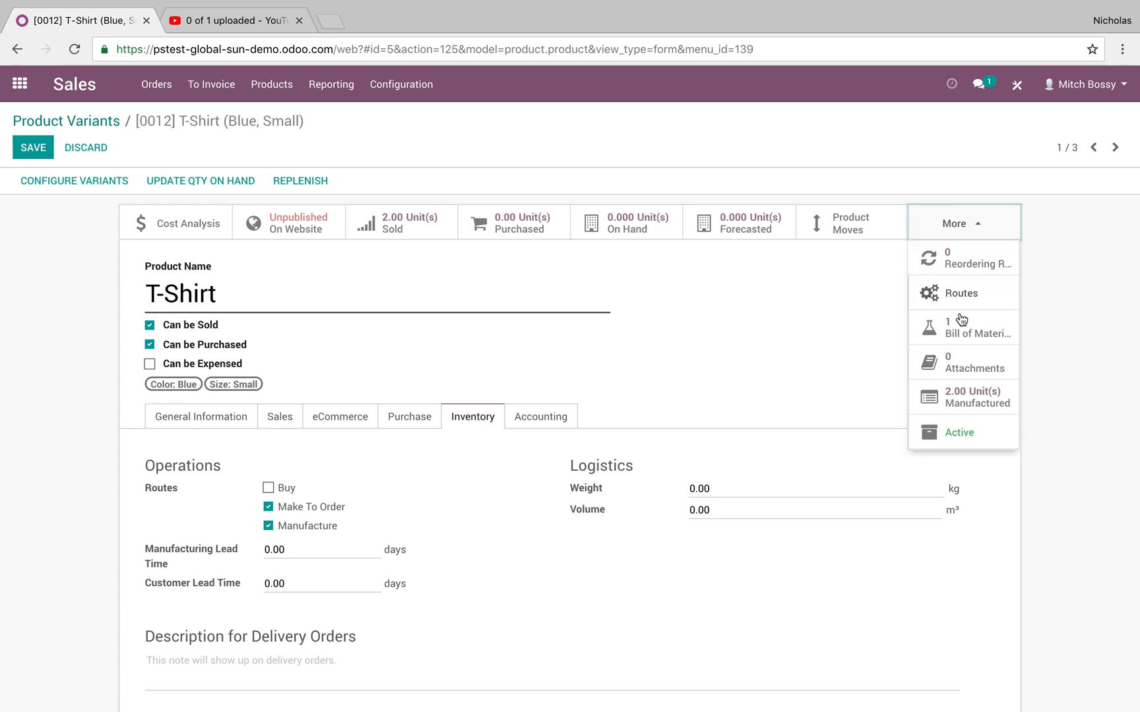
pyautogui.click(34, 150)
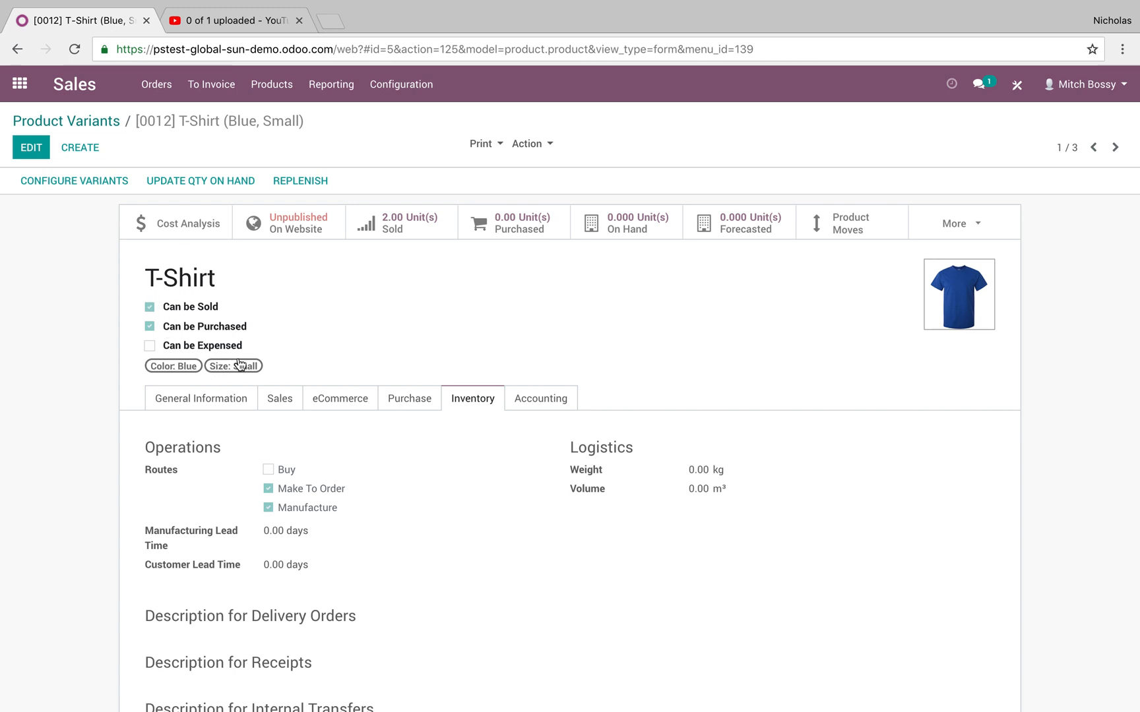
# Examine the small Blue T-Shirt variant's bill of materials, and return to the variant record.
pyautogui.click(956, 224)
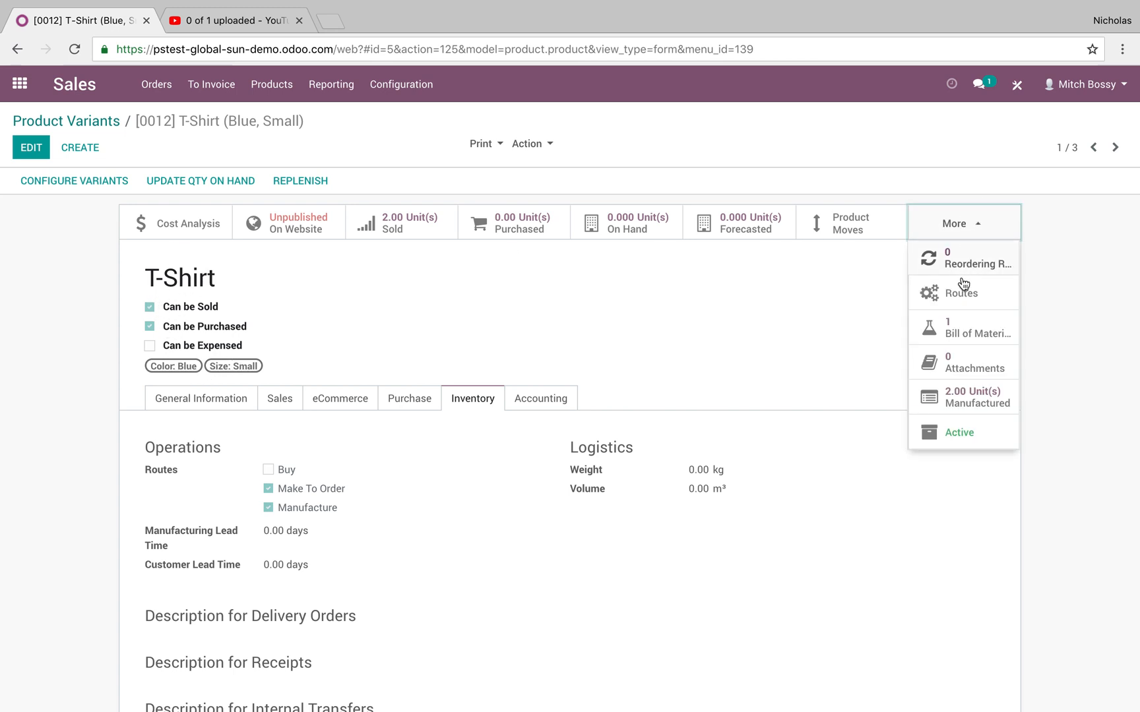
pyautogui.click(962, 331)
pyautogui.click(402, 219)
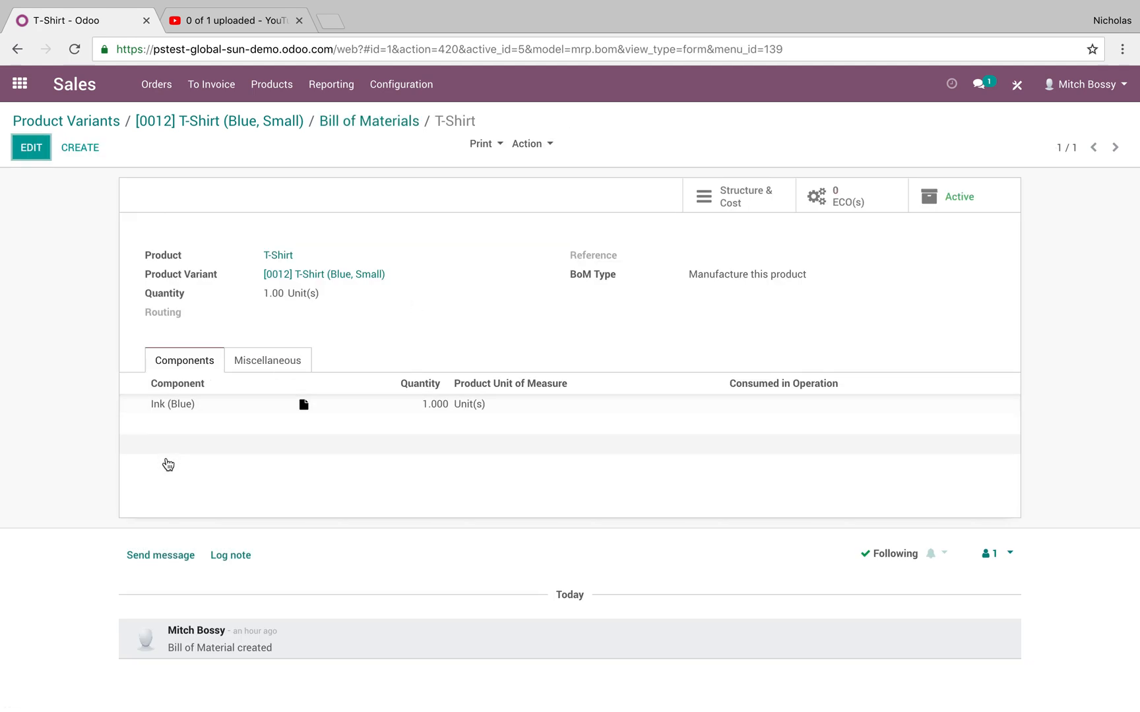
pyautogui.click(183, 123)
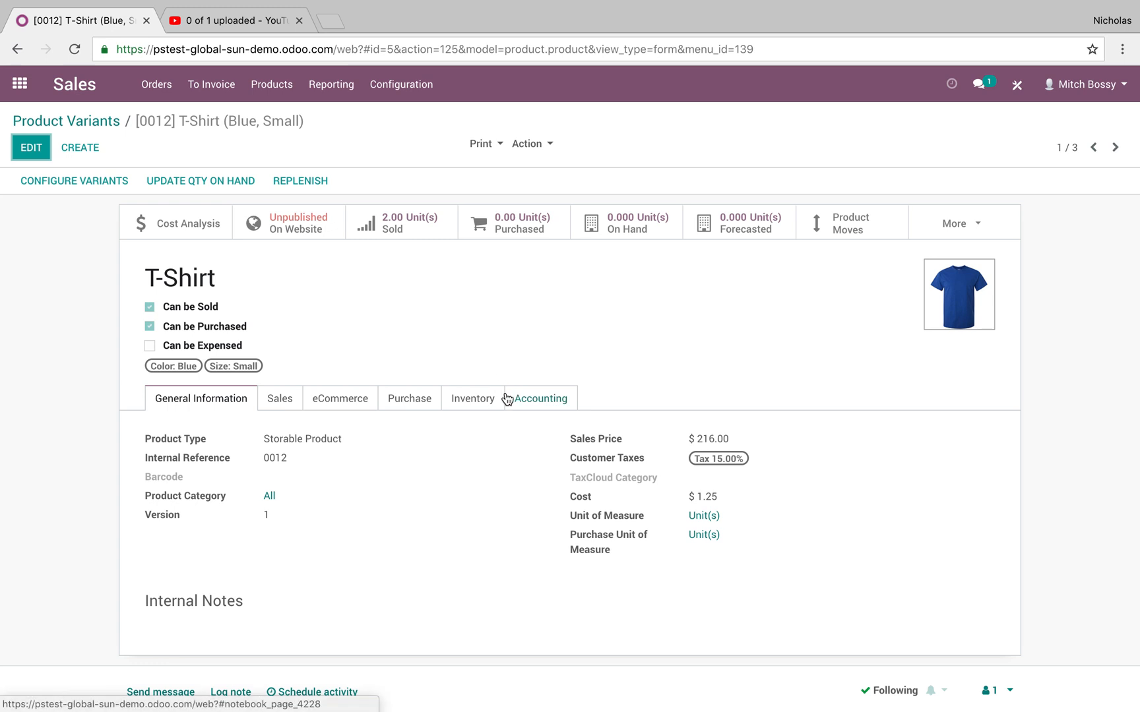
# Set the small Blue T-Shirt variant's invoicing policy to Ordered quantities and save it.
pyautogui.click(279, 399)
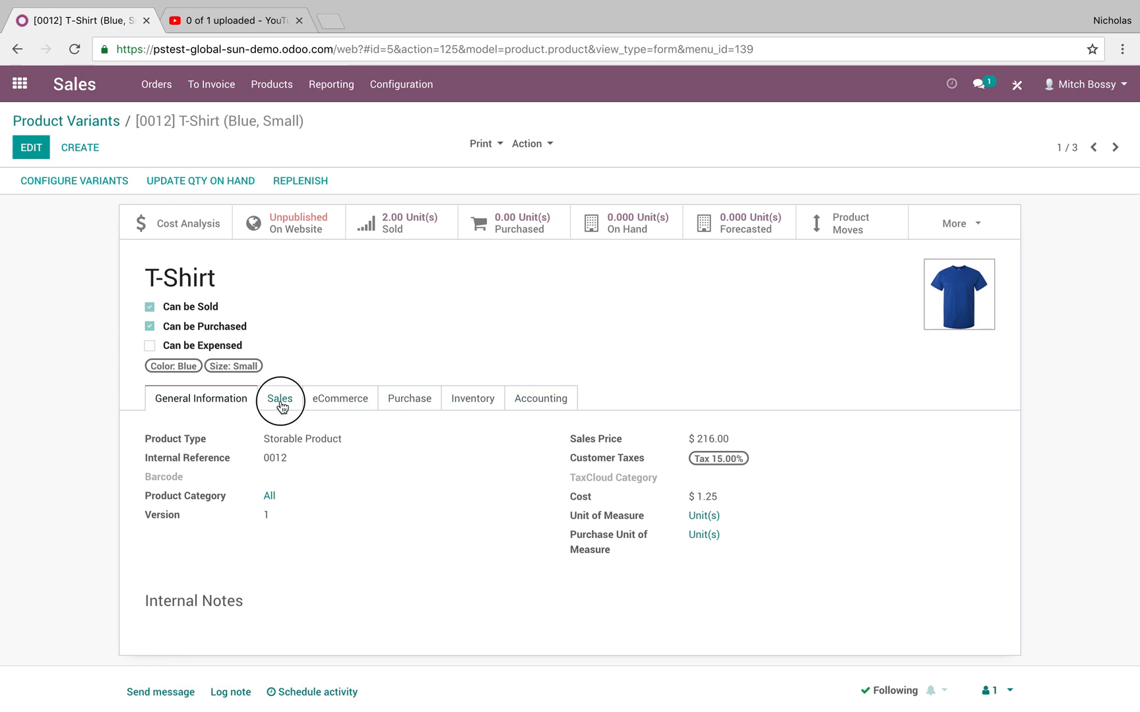
pyautogui.click(31, 147)
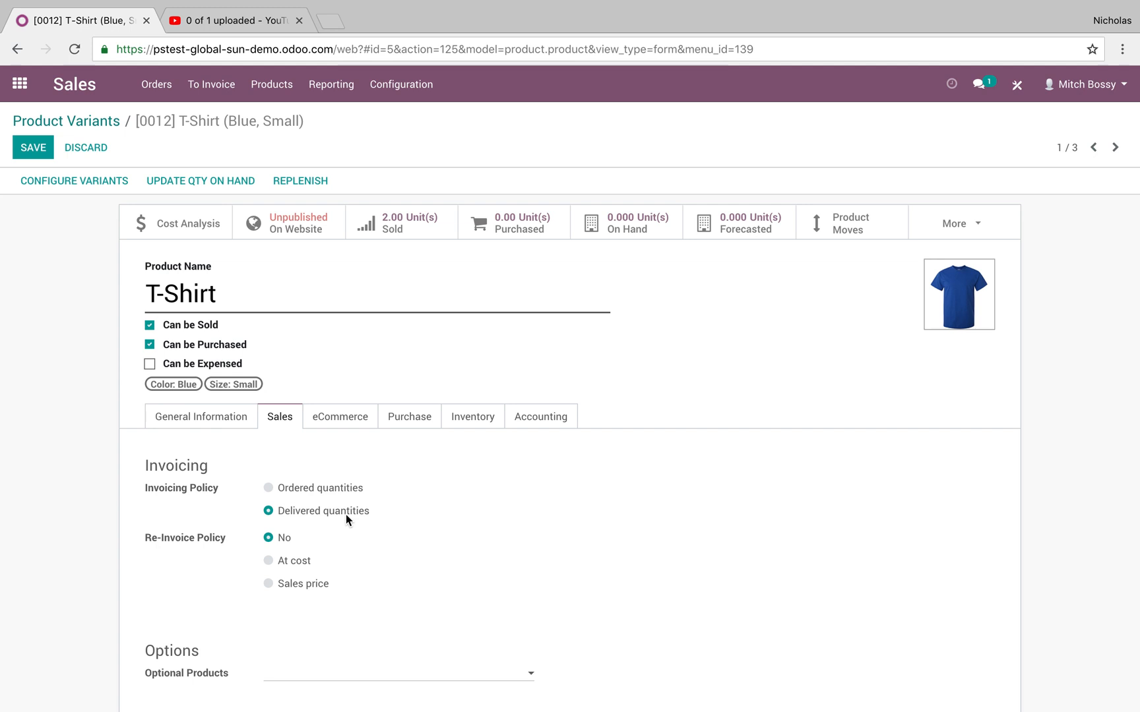
pyautogui.click(320, 488)
pyautogui.click(36, 147)
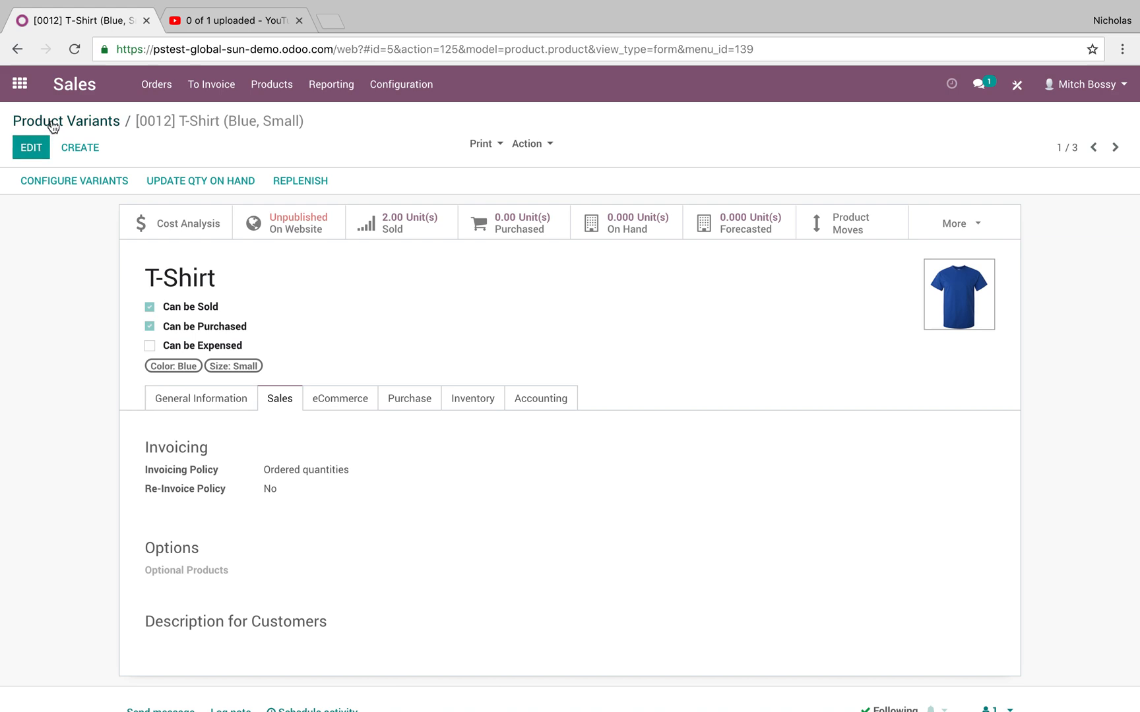
# Create a new sales quotation for the customer John Doe Inc.
pyautogui.click(51, 120)
pyautogui.click(27, 93)
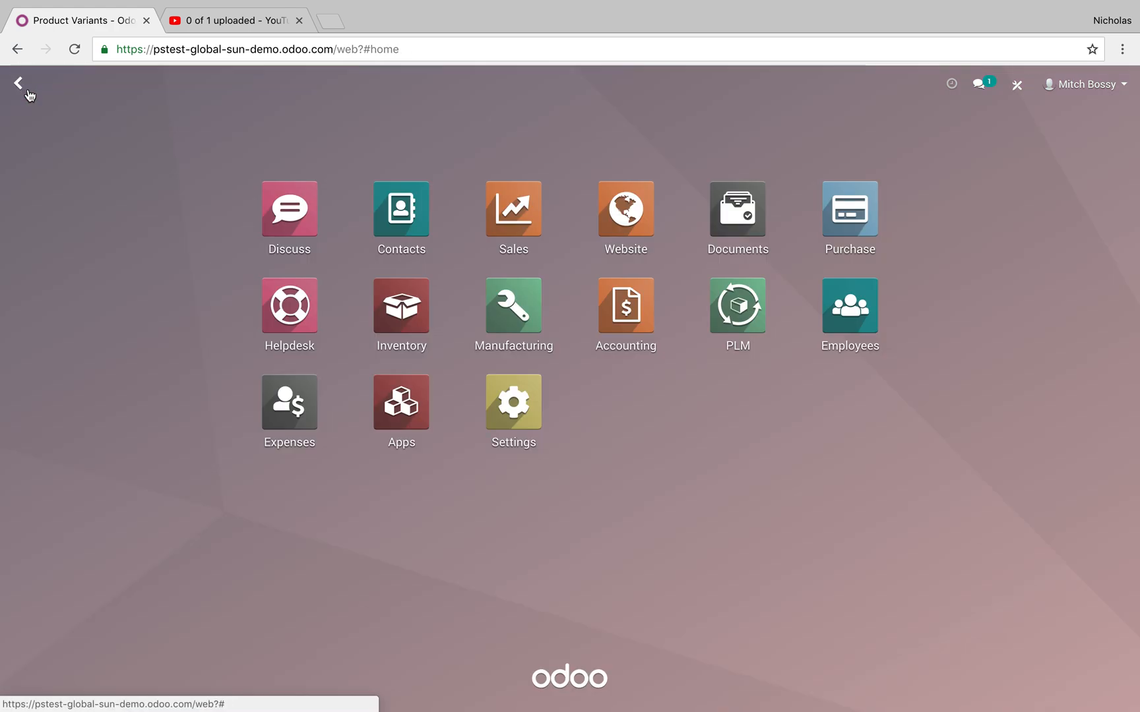
pyautogui.click(482, 215)
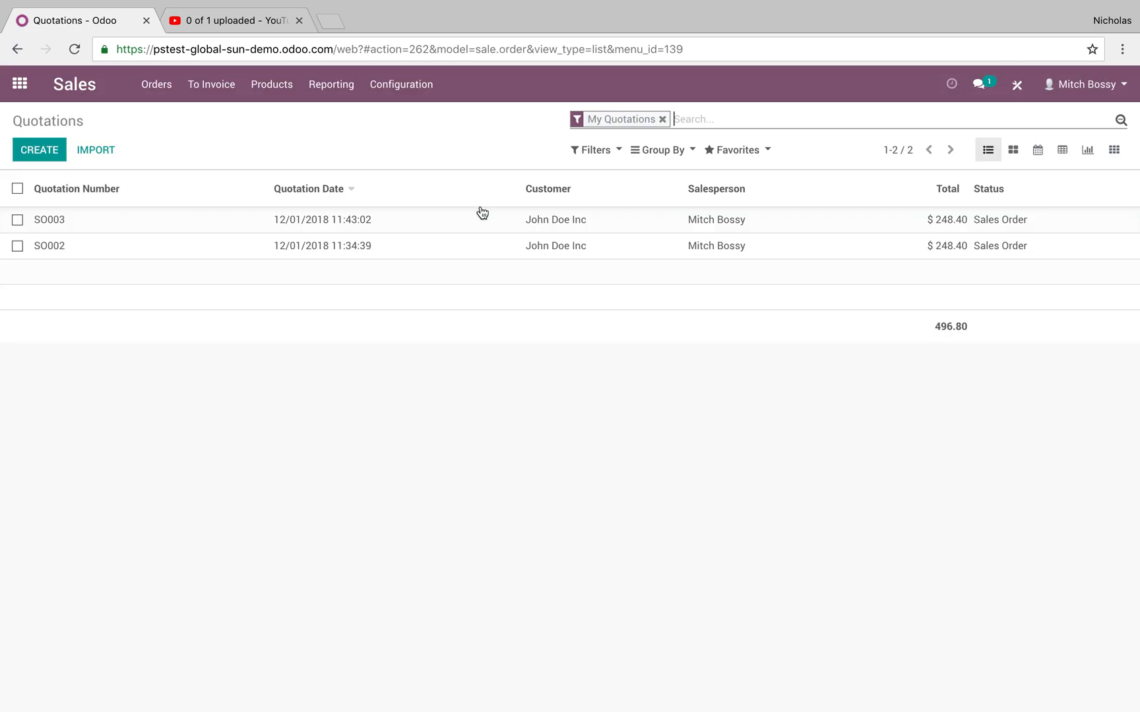
pyautogui.click(38, 149)
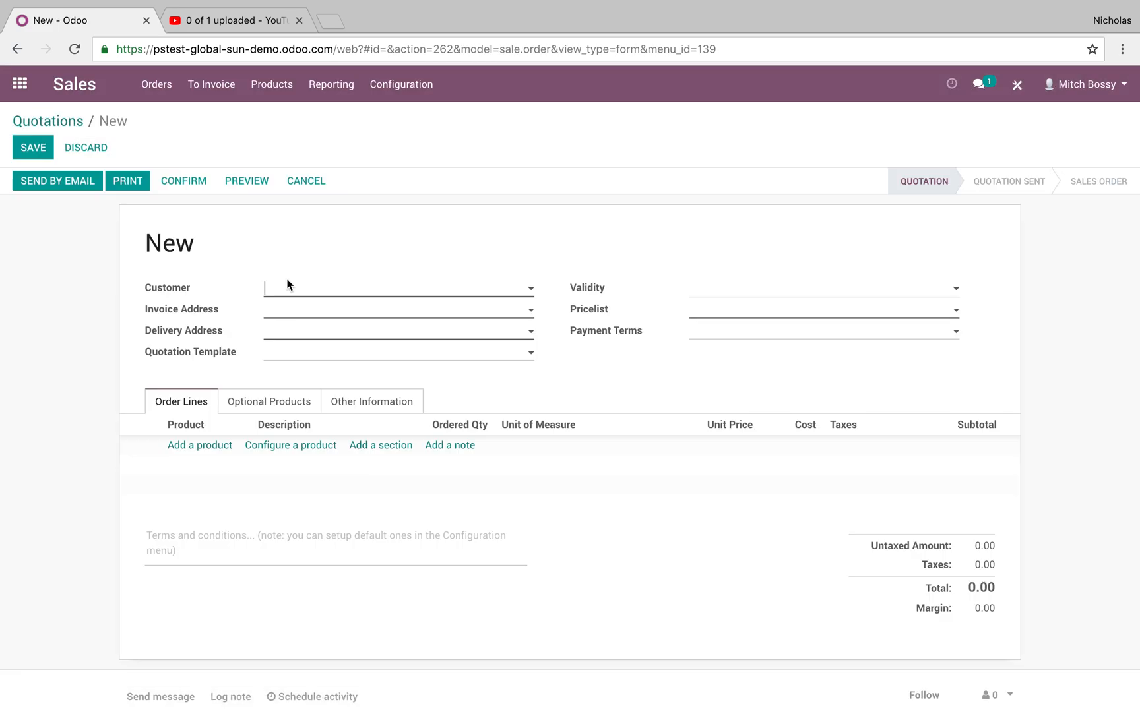
pyautogui.click(293, 290)
pyautogui.click(336, 337)
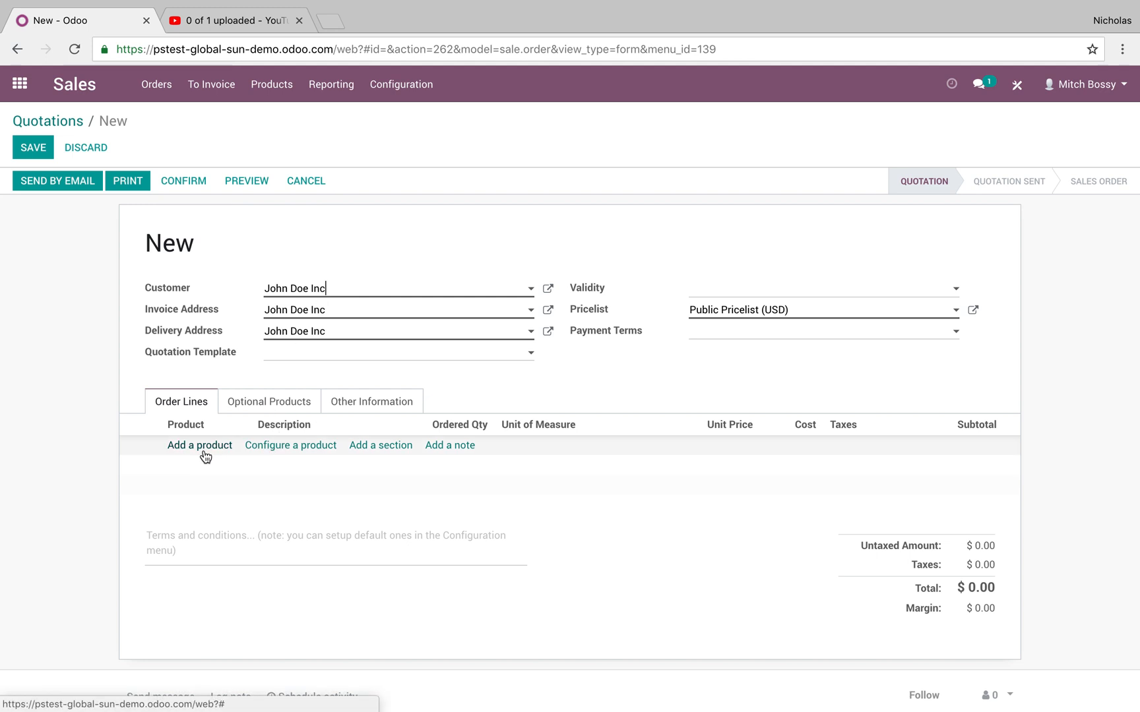
# Review the quotation customer's sales and purchase settings, and save the customer record.
pyautogui.click(553, 297)
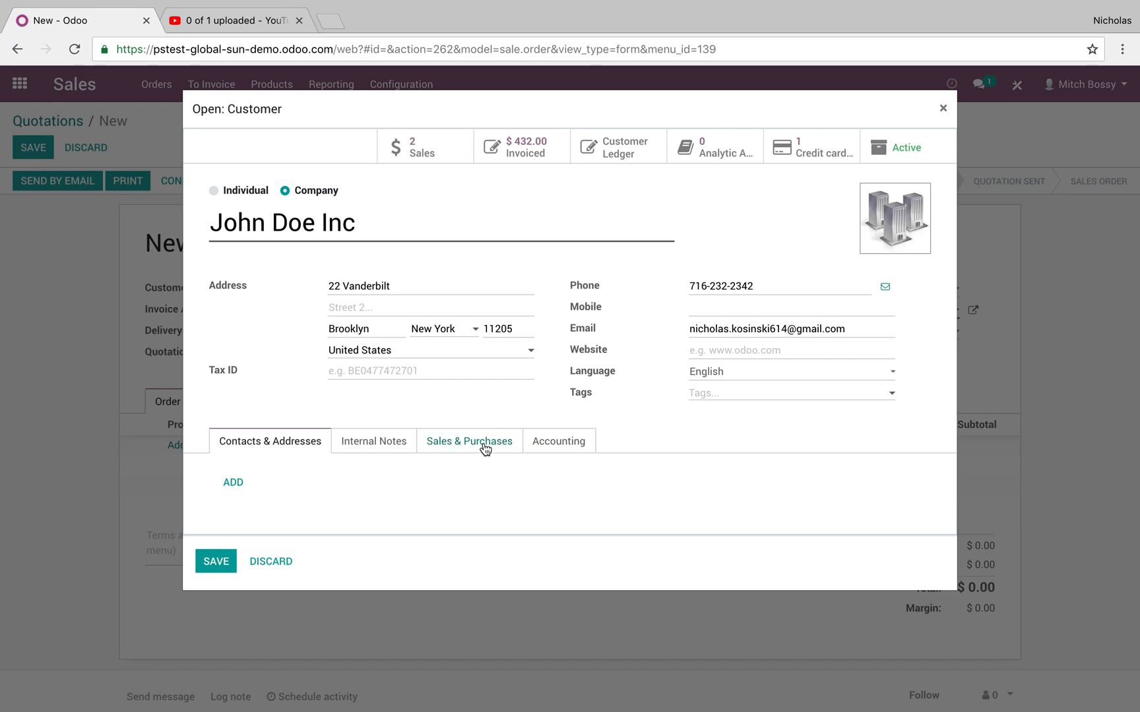
pyautogui.click(576, 448)
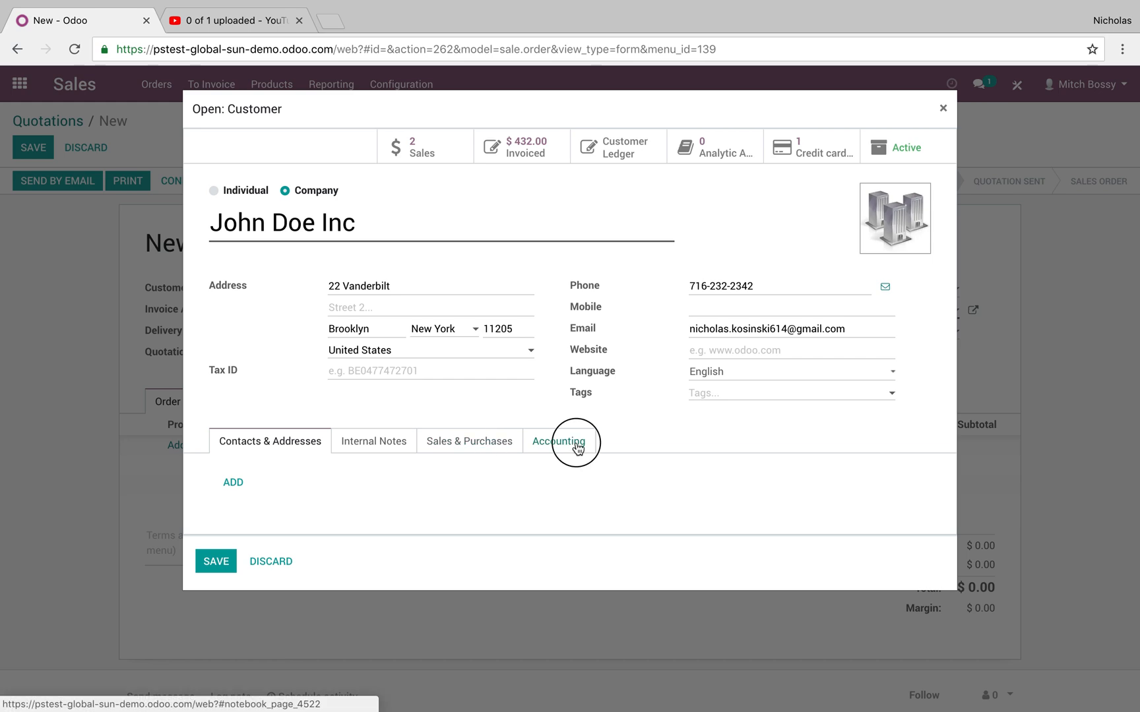
pyautogui.click(476, 451)
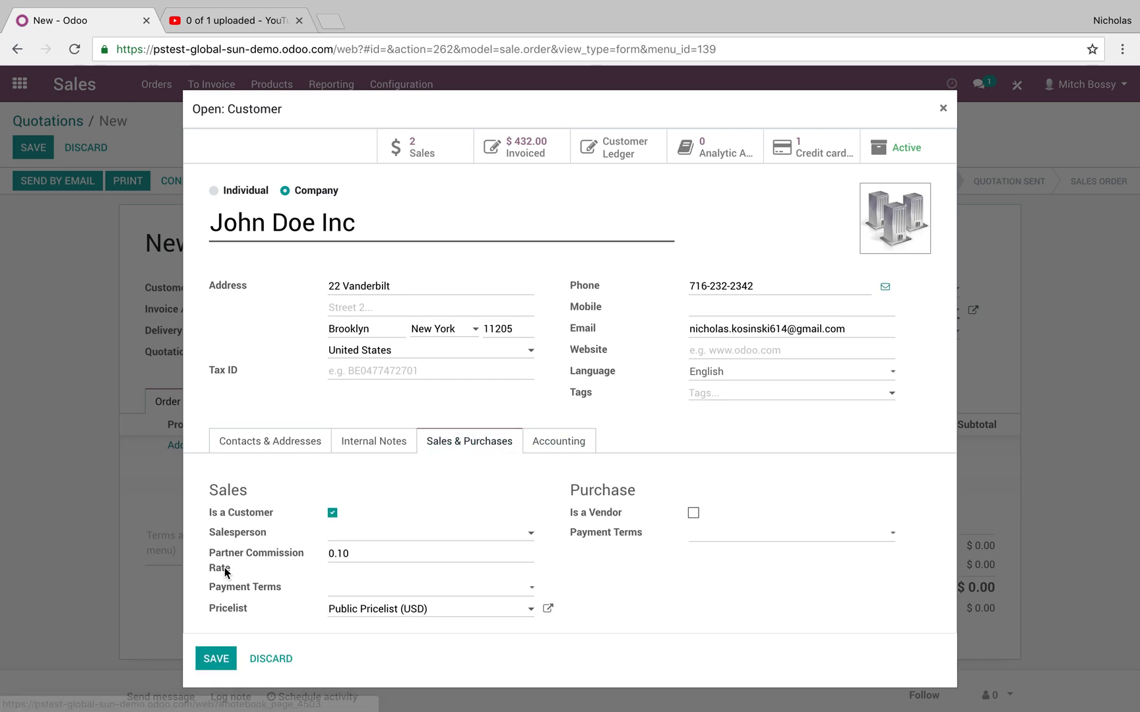
pyautogui.click(216, 659)
# Start a product line on the quotation and browse the full product list without choosing a product.
pyautogui.click(211, 445)
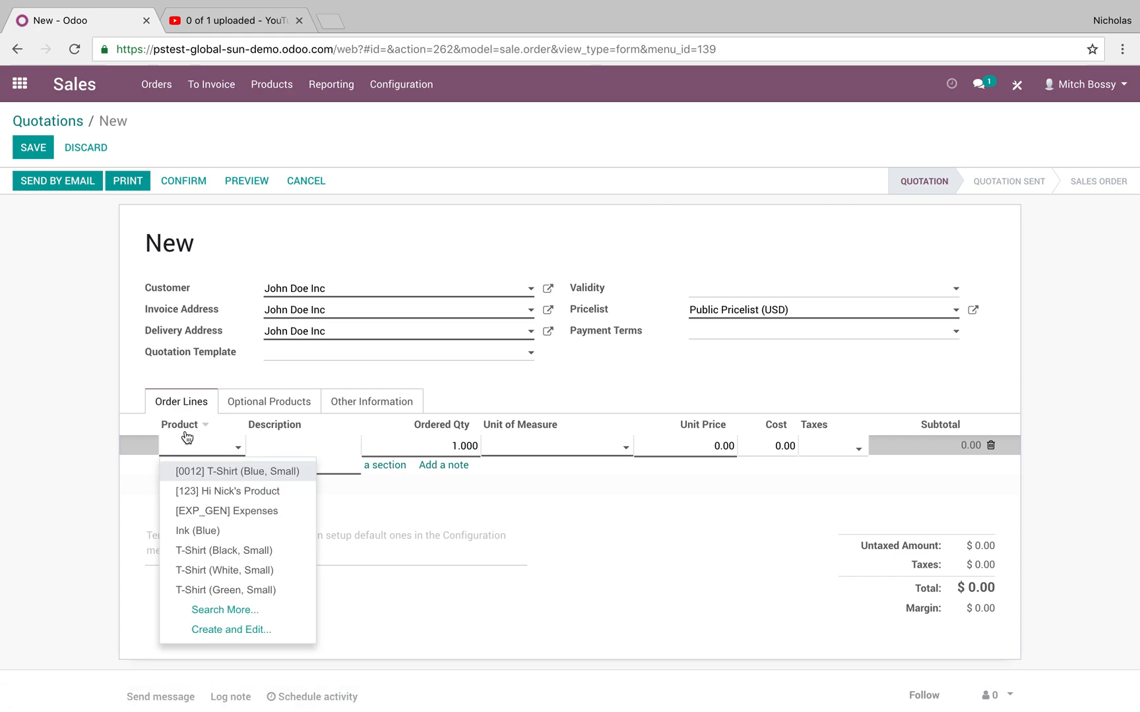
pyautogui.click(208, 610)
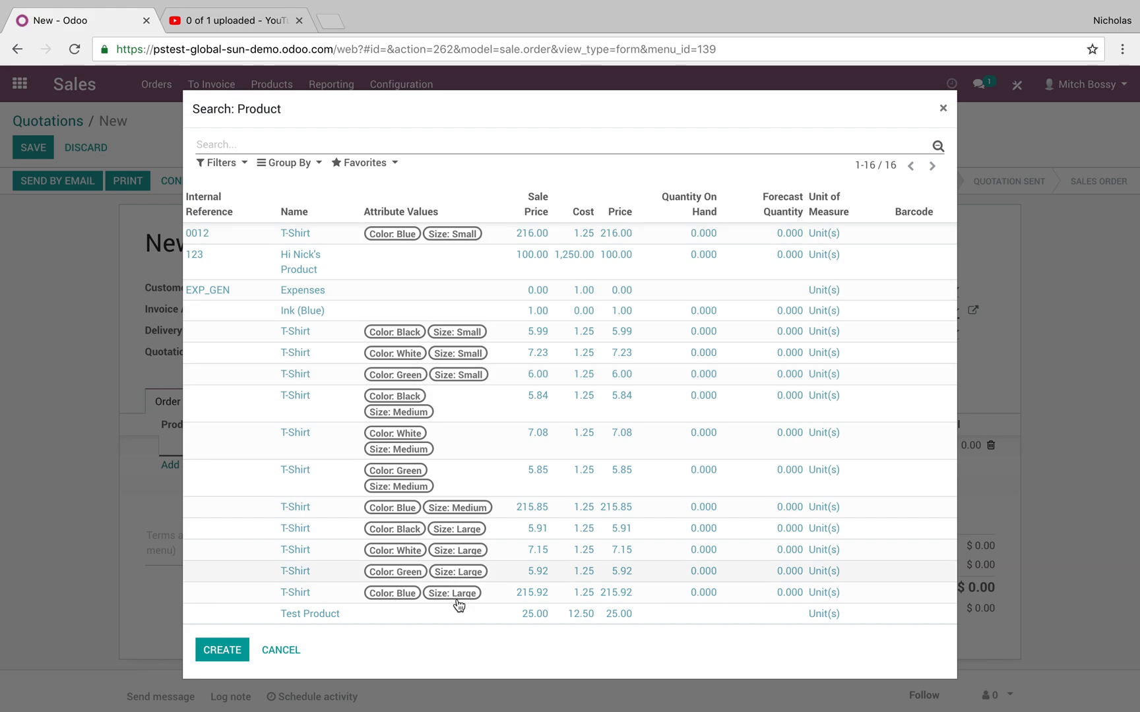
pyautogui.click(285, 653)
pyautogui.click(92, 516)
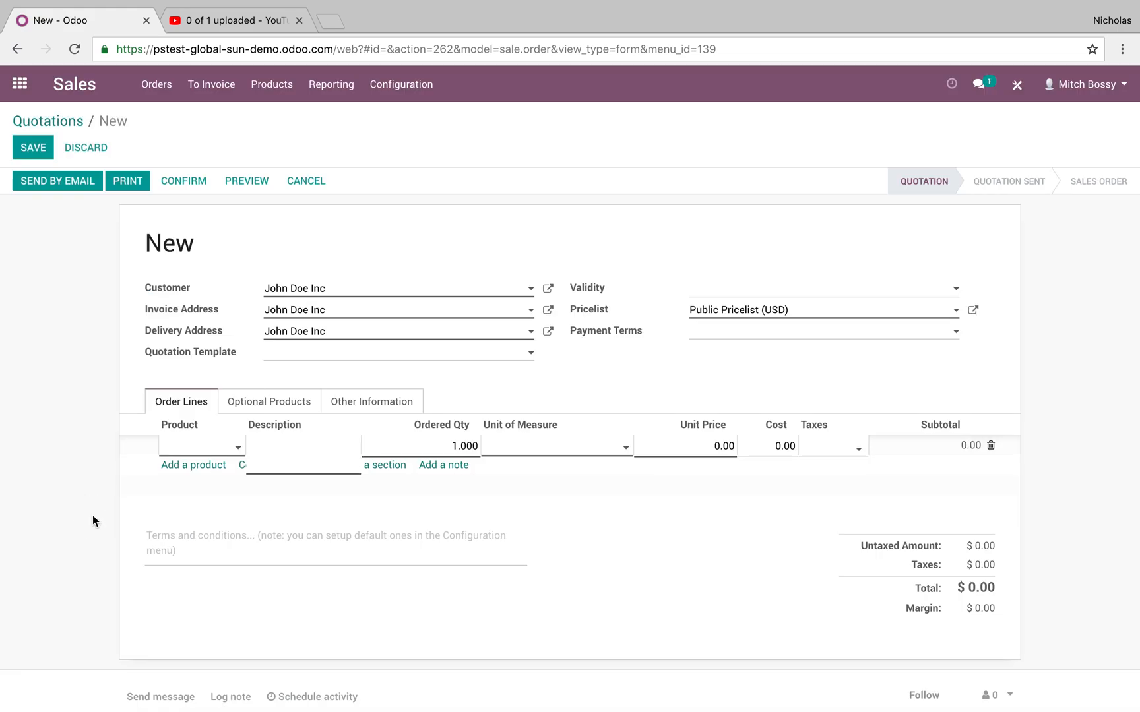
# Configure a T-Shirt product in size Small and color Blue, and add it to the quotation's order lines.
pyautogui.click(293, 445)
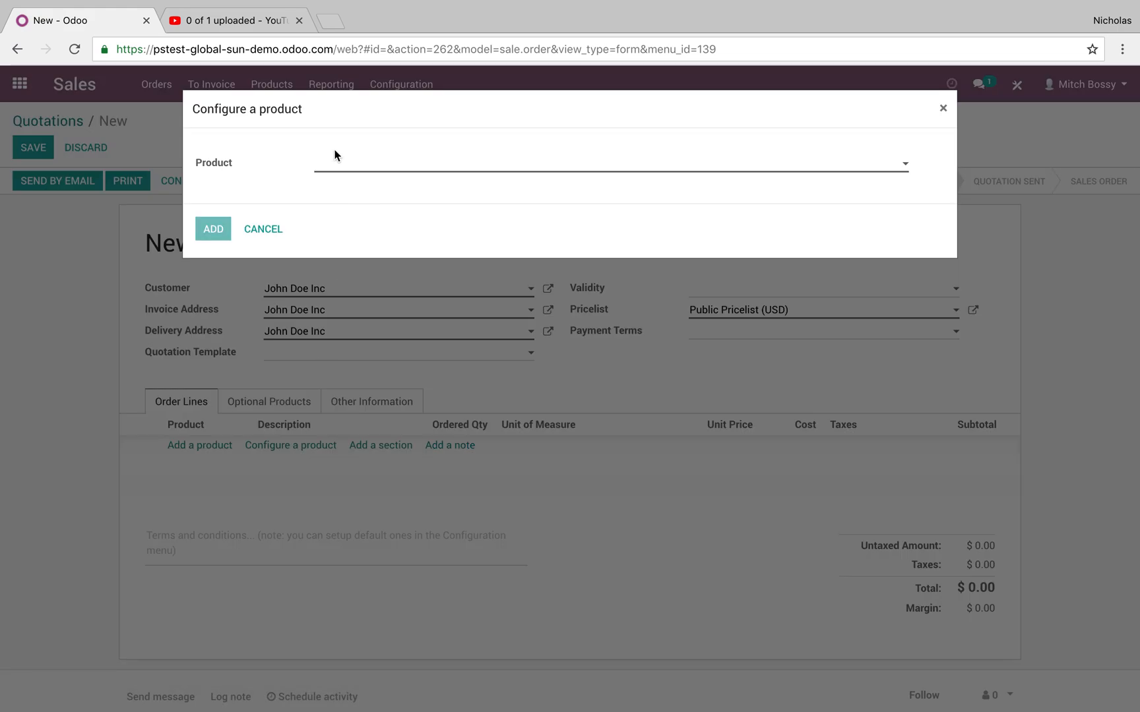
pyautogui.click(336, 165)
pyautogui.click(424, 188)
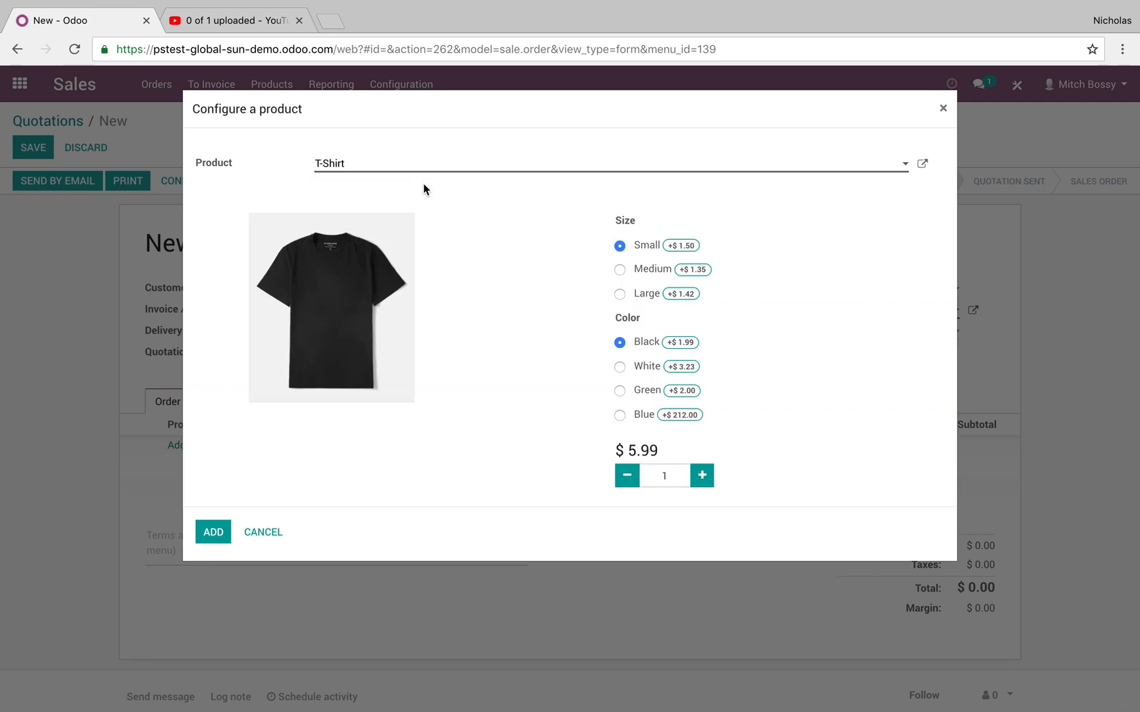
pyautogui.click(634, 413)
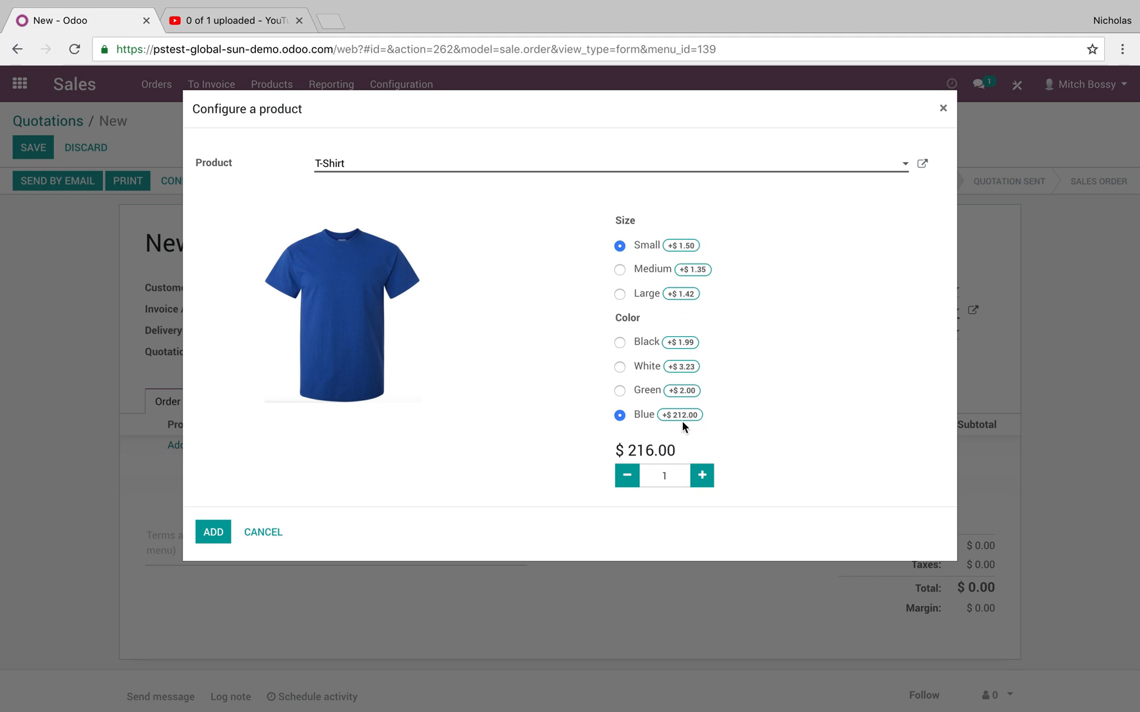
pyautogui.click(213, 531)
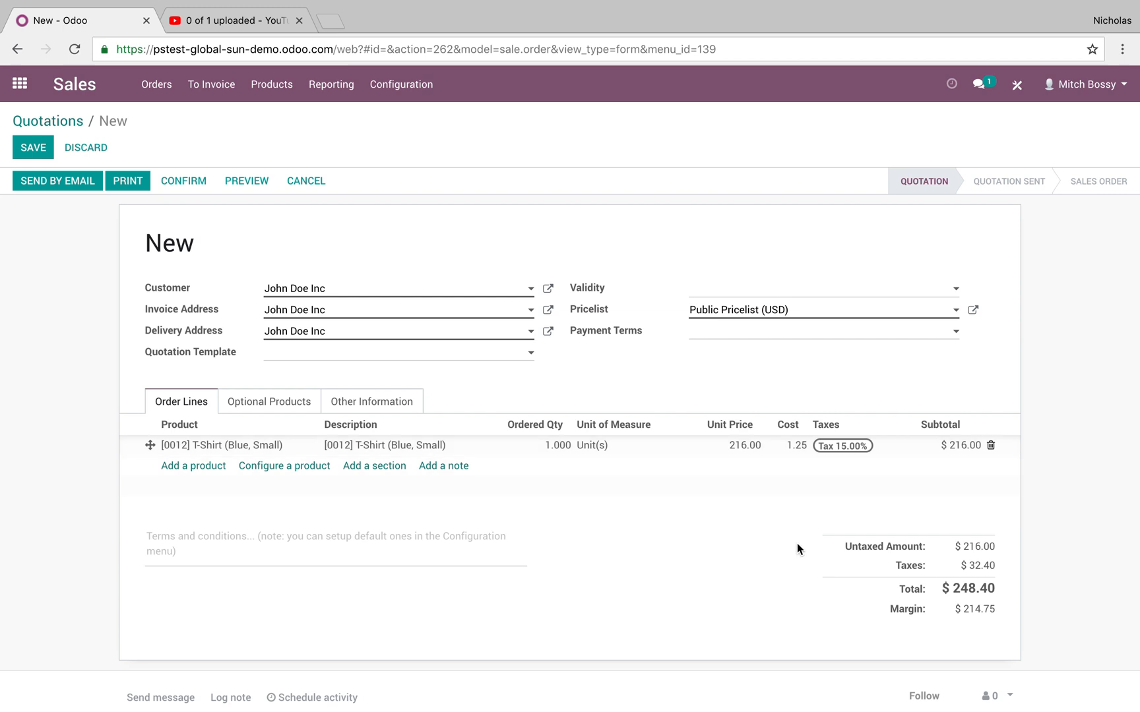
# Set the cost of the small Blue T-Shirt to $1.75 in the product record opened from the order line, and save it.
pyautogui.click(291, 442)
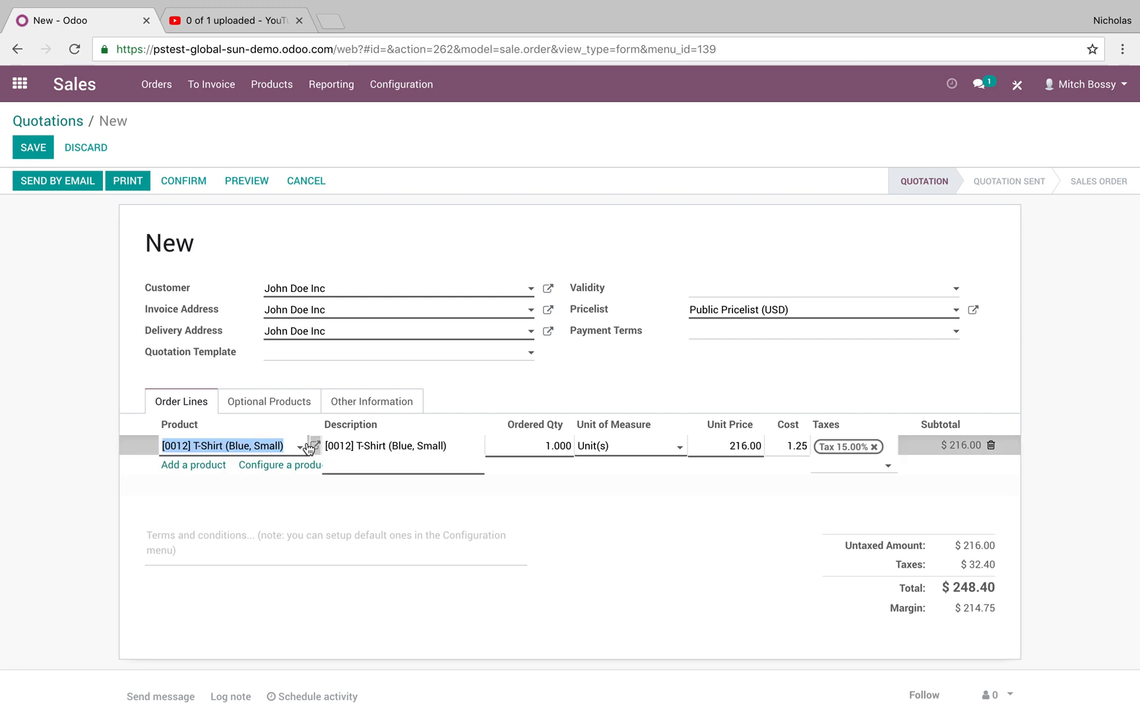
pyautogui.click(315, 449)
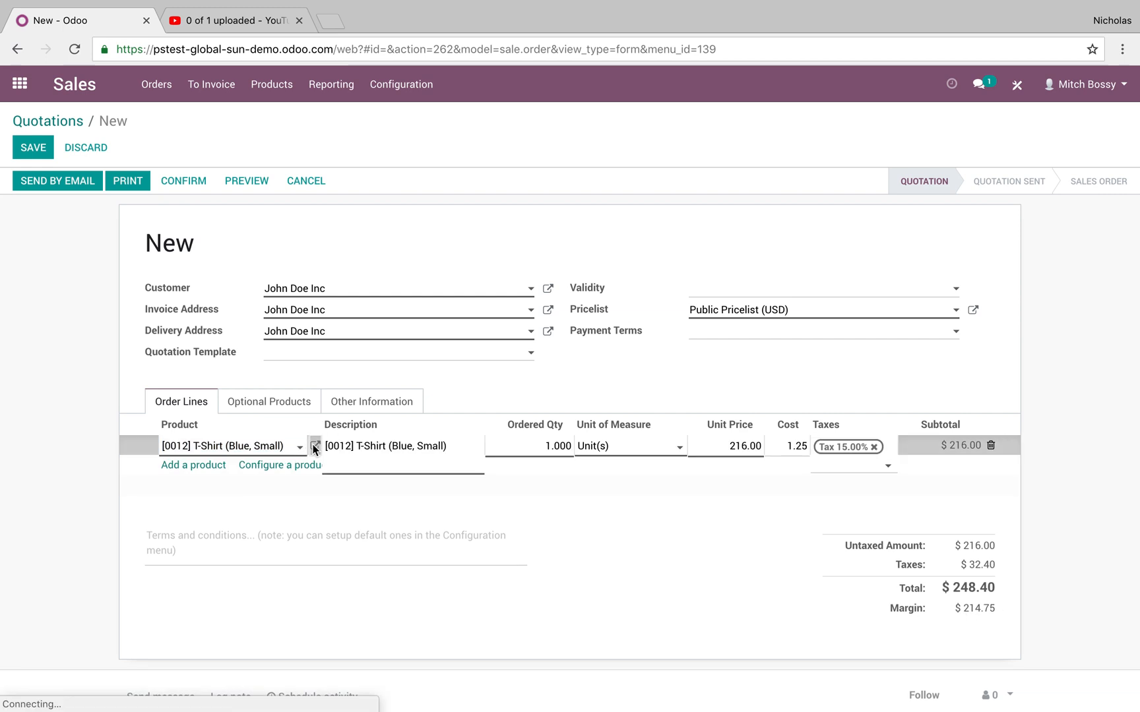
pyautogui.moveTo(715, 469); pyautogui.dragTo(659, 472)
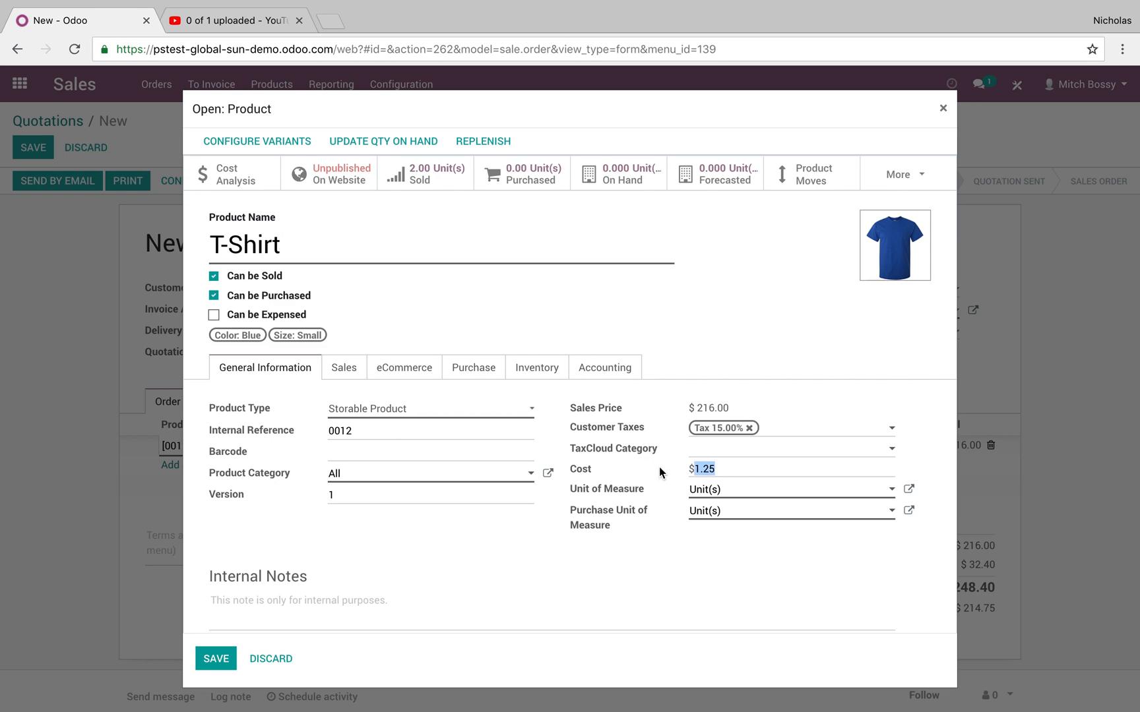
pyautogui.click(673, 412)
pyautogui.click(210, 658)
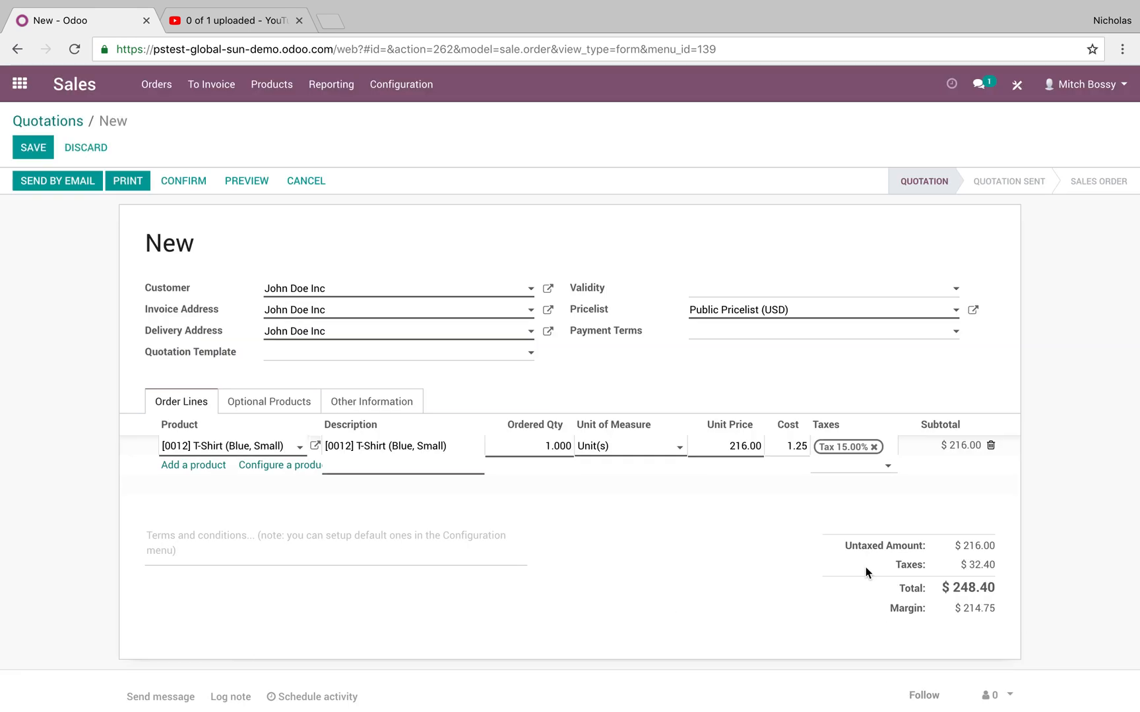
pyautogui.click(315, 448)
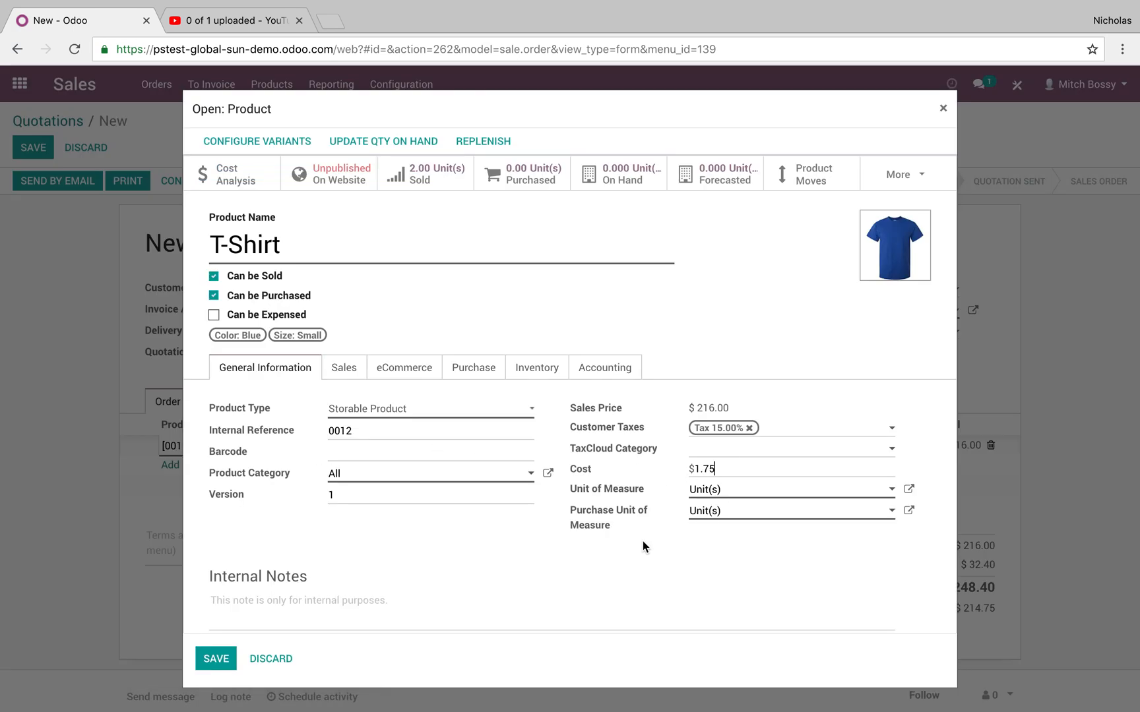
pyautogui.click(211, 659)
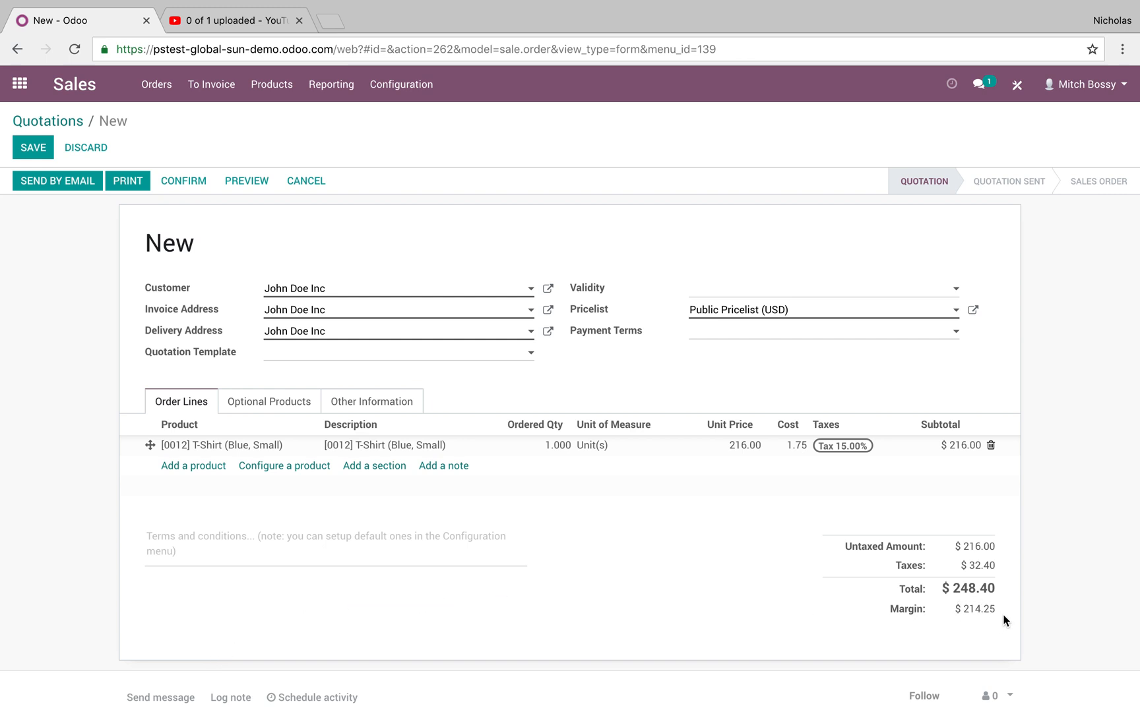
# Remove the 15% tax from the T-Shirt order line and save the quotation.
pyautogui.click(843, 445)
pyautogui.click(866, 446)
pyautogui.click(1030, 505)
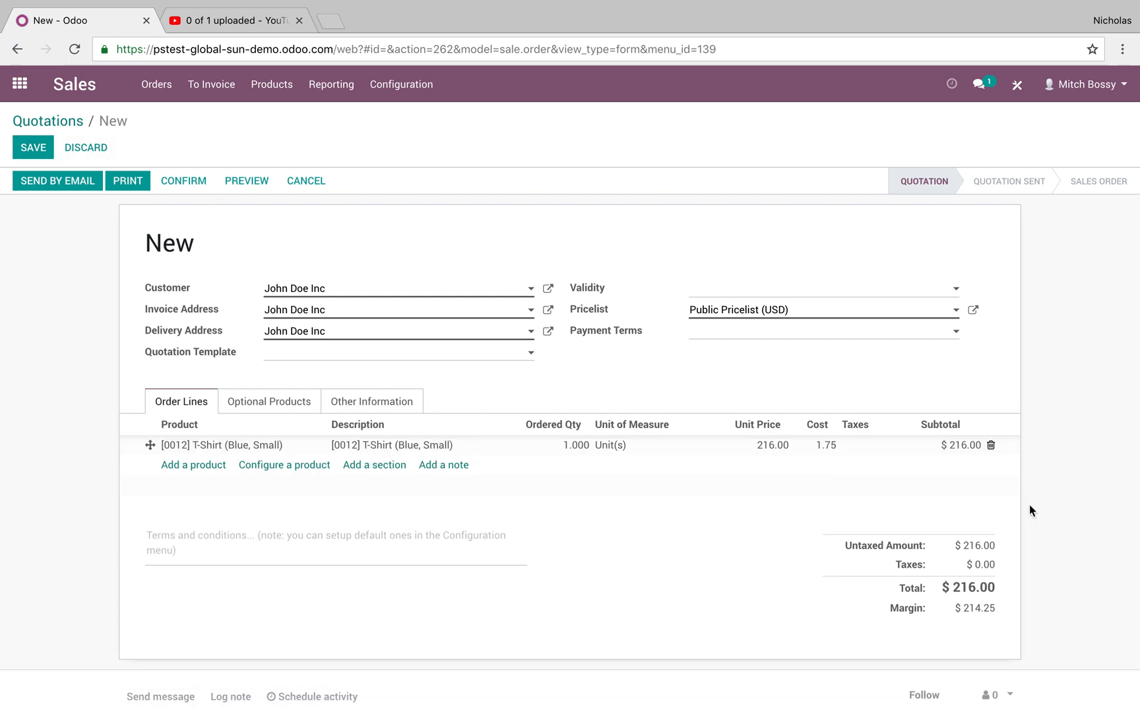
pyautogui.click(28, 149)
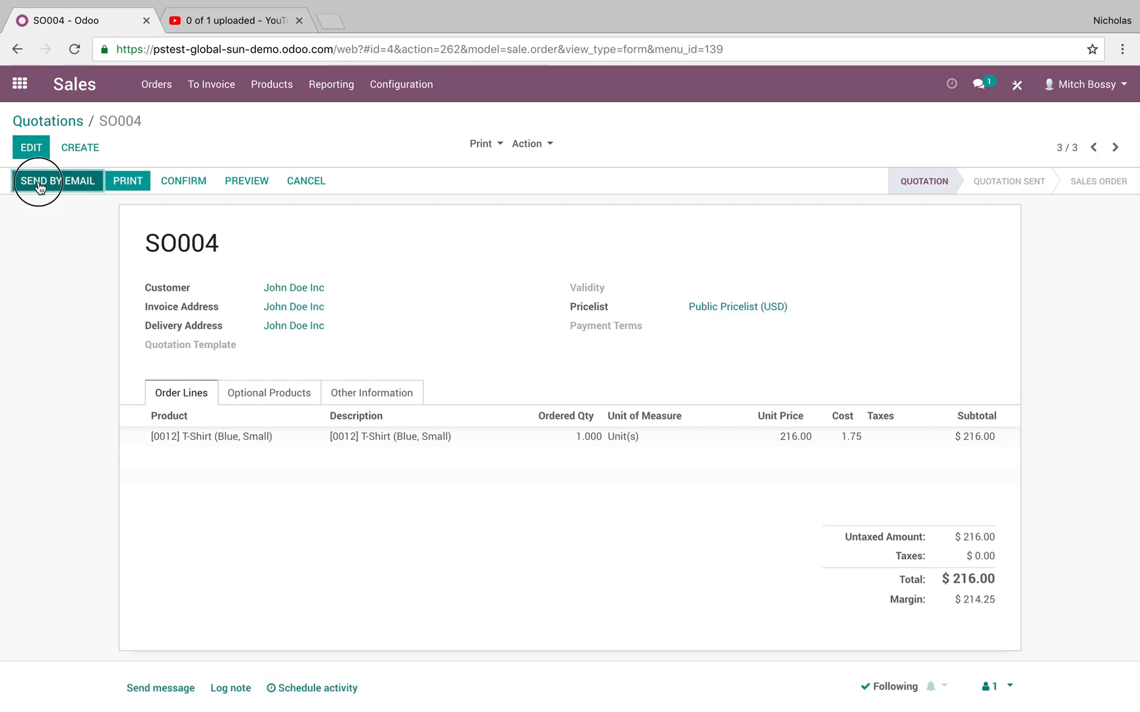
# Send the saved quotation to the customer by email.
pyautogui.click(39, 184)
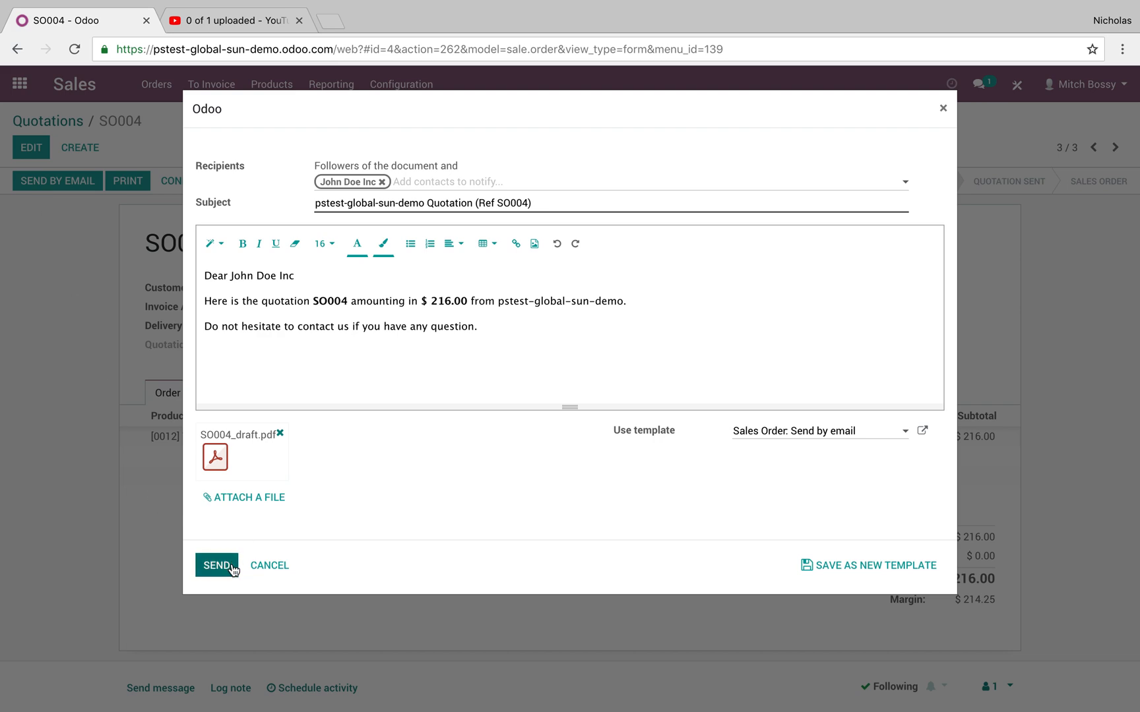
pyautogui.click(231, 565)
pyautogui.click(217, 565)
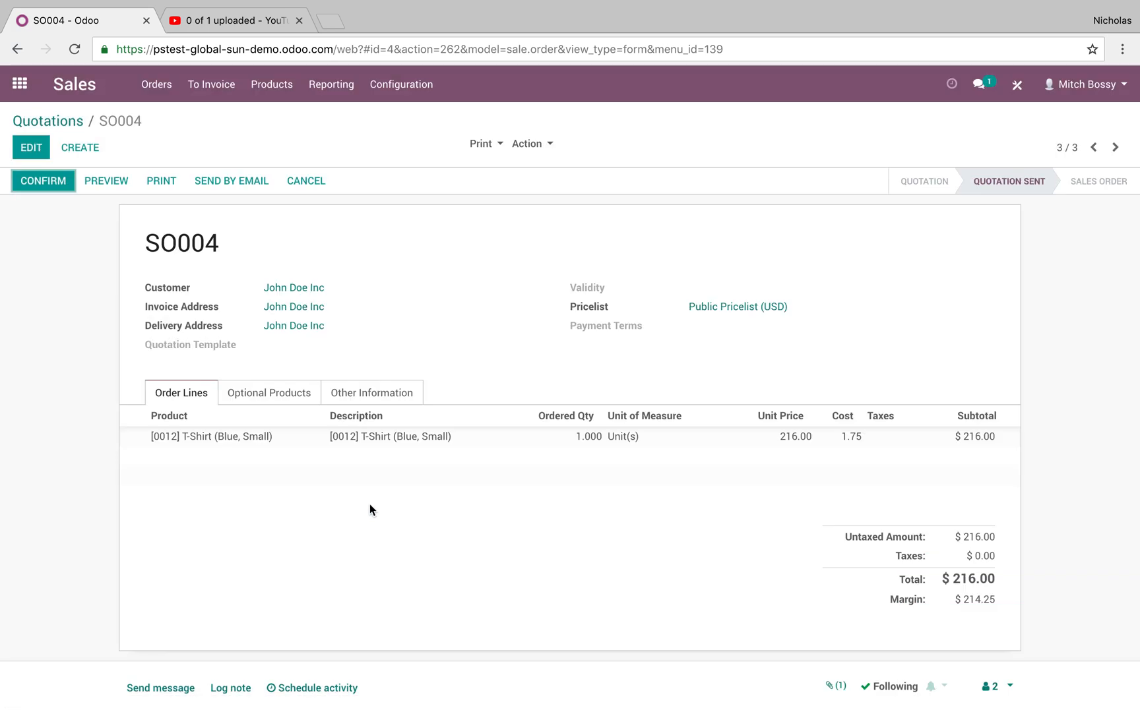
pyautogui.moveTo(223, 243); pyautogui.dragTo(151, 238)
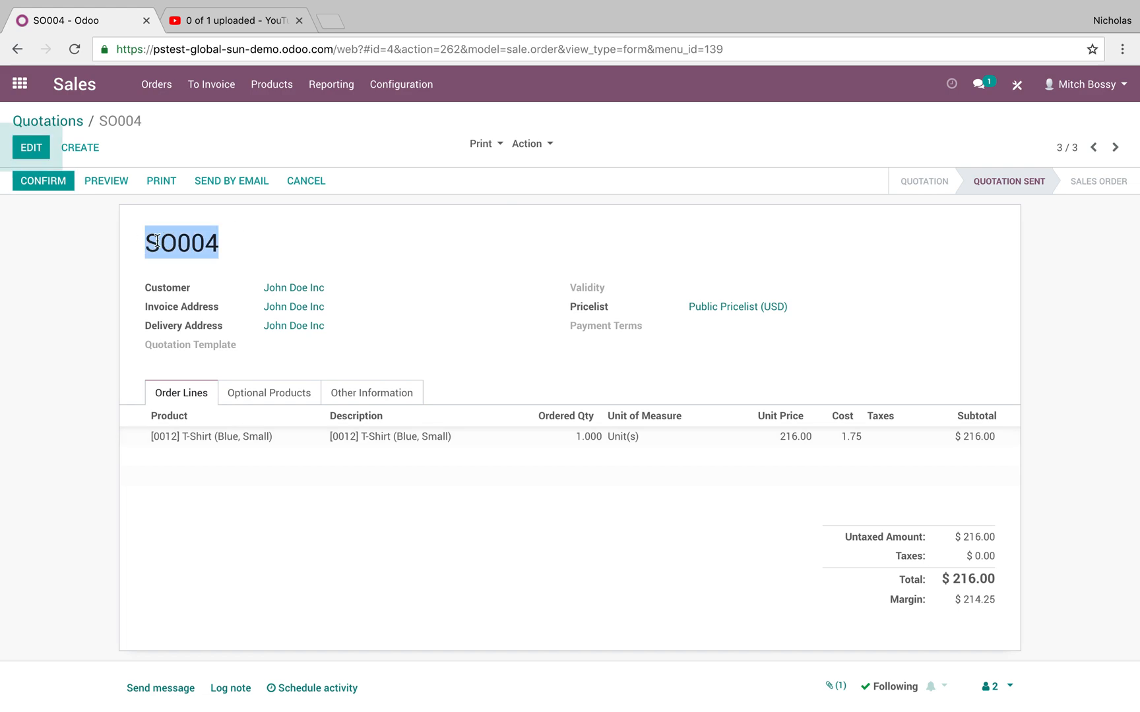
# Switch to the customer's Gmail inbox, open the new quotation email, and follow its link to sign and pay online.
pyautogui.hotkey('ctrl', 'Right')
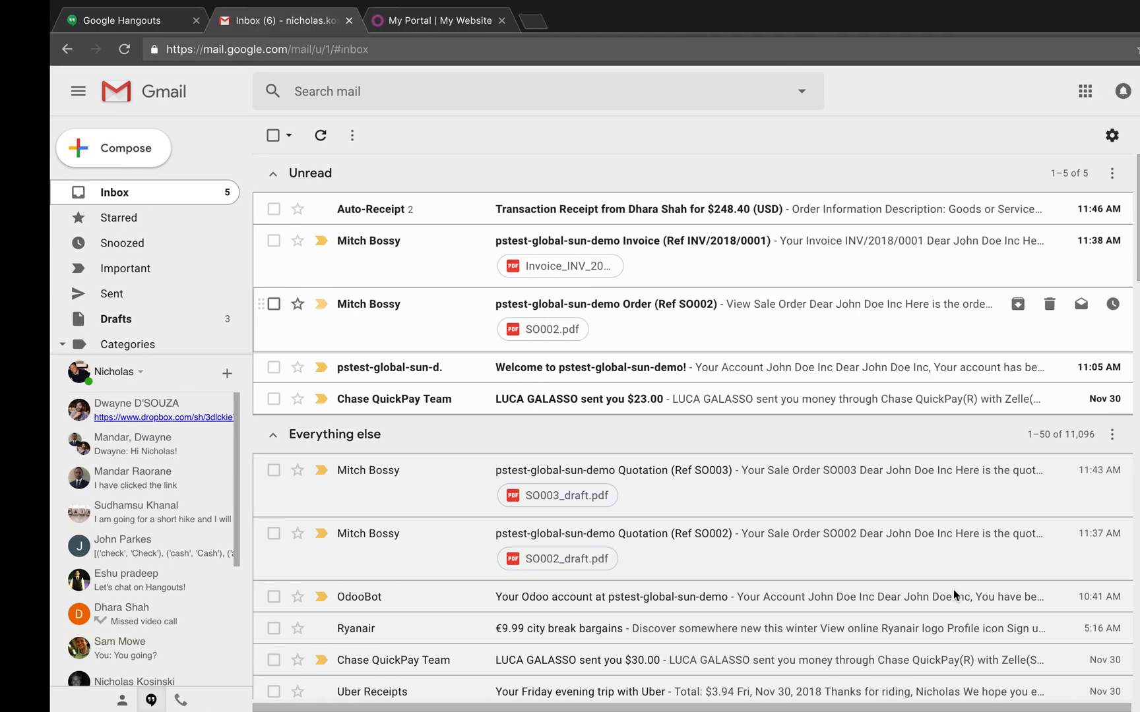
pyautogui.click(647, 207)
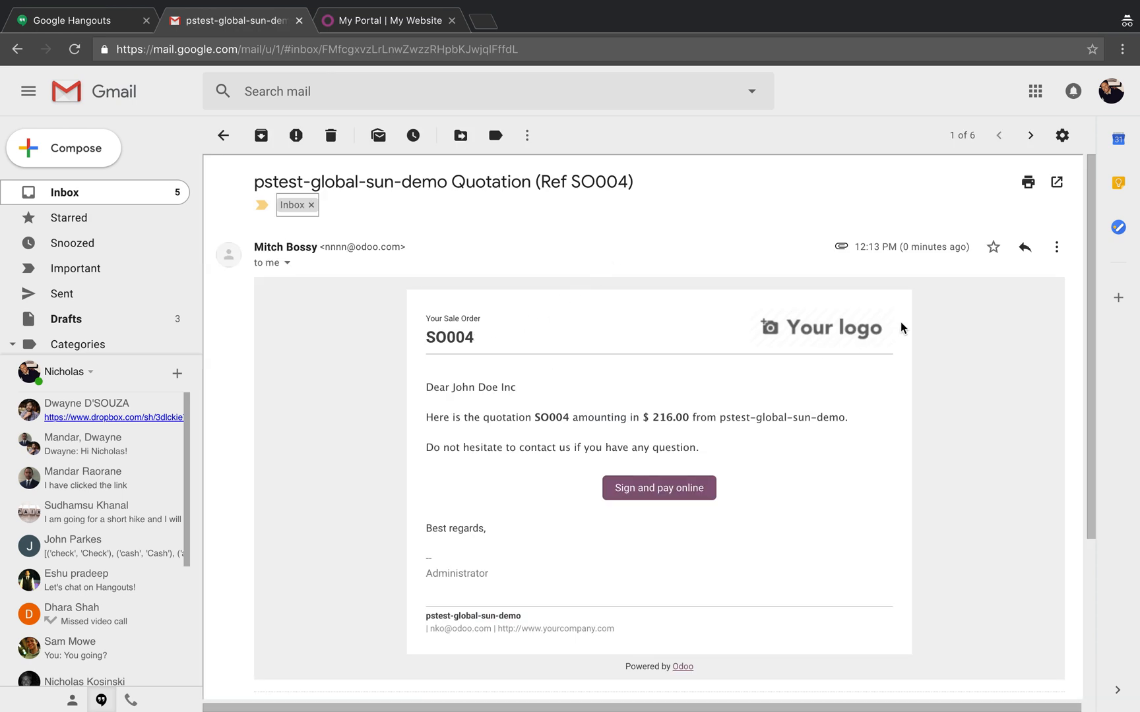
pyautogui.moveTo(903, 250); pyautogui.dragTo(952, 246)
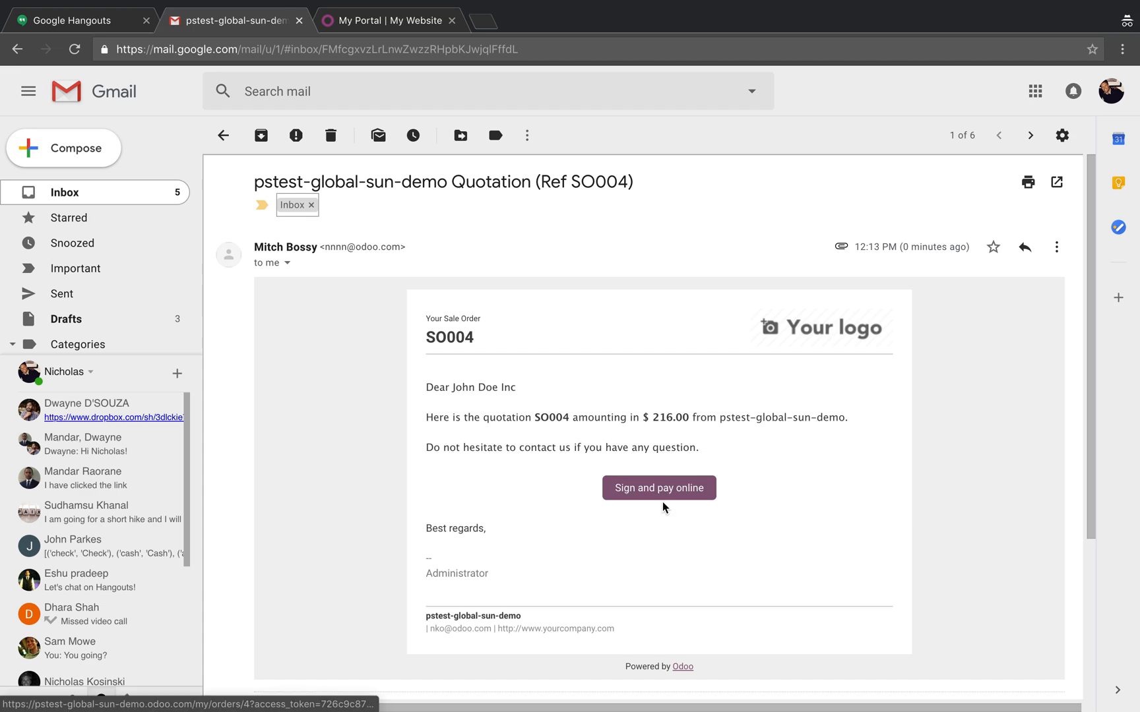
pyautogui.click(680, 492)
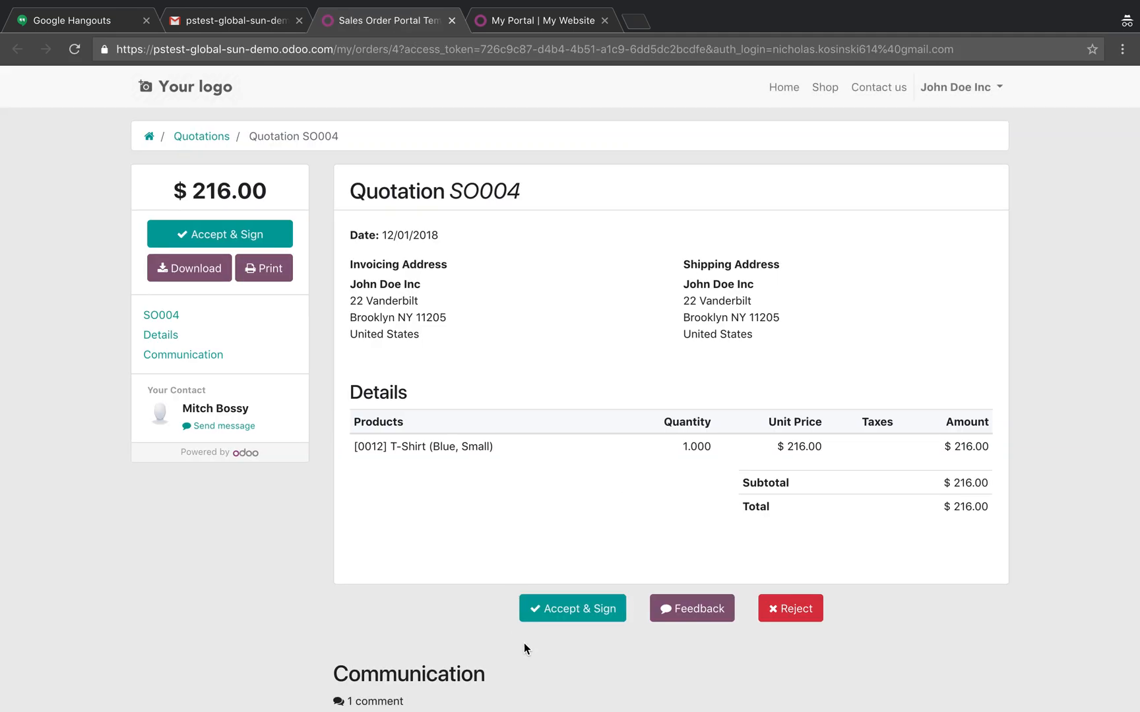
# Accept the quotation in the customer portal with a hand-drawn signature, and start paying for it.
pyautogui.click(596, 611)
pyautogui.moveTo(440, 367)
pyautogui.mouseDown()
pyautogui.moveTo(687, 348)
pyautogui.moveTo(561, 369)
pyautogui.mouseUp()
pyautogui.click(705, 487)
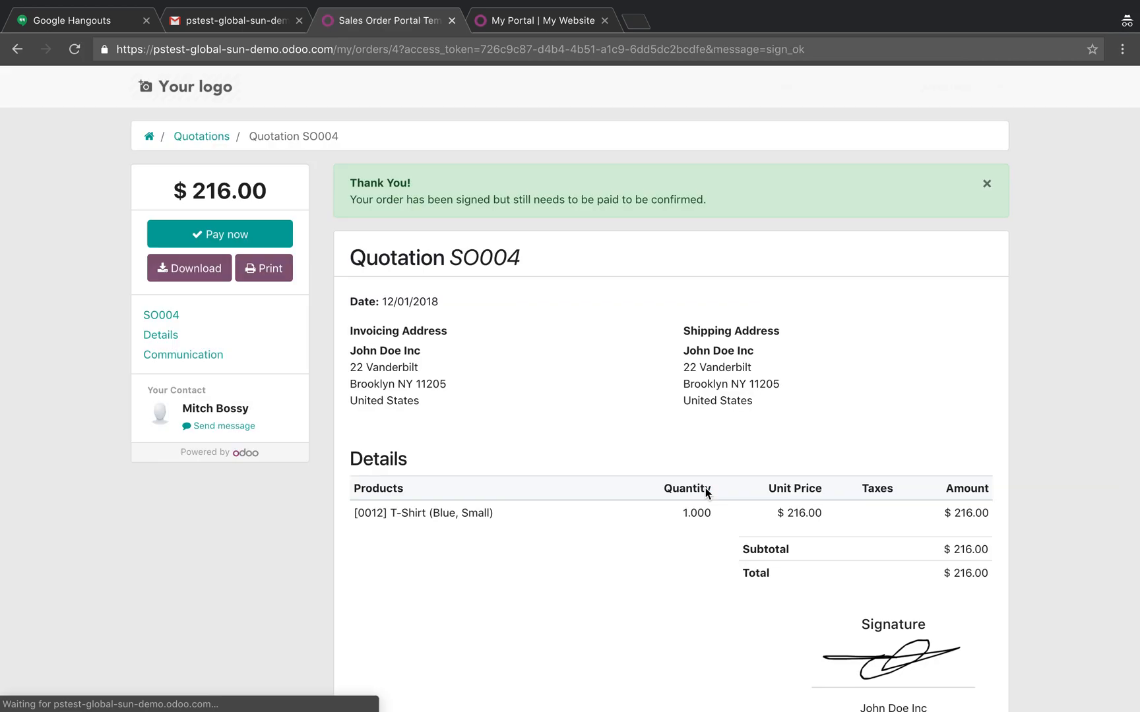
pyautogui.click(239, 235)
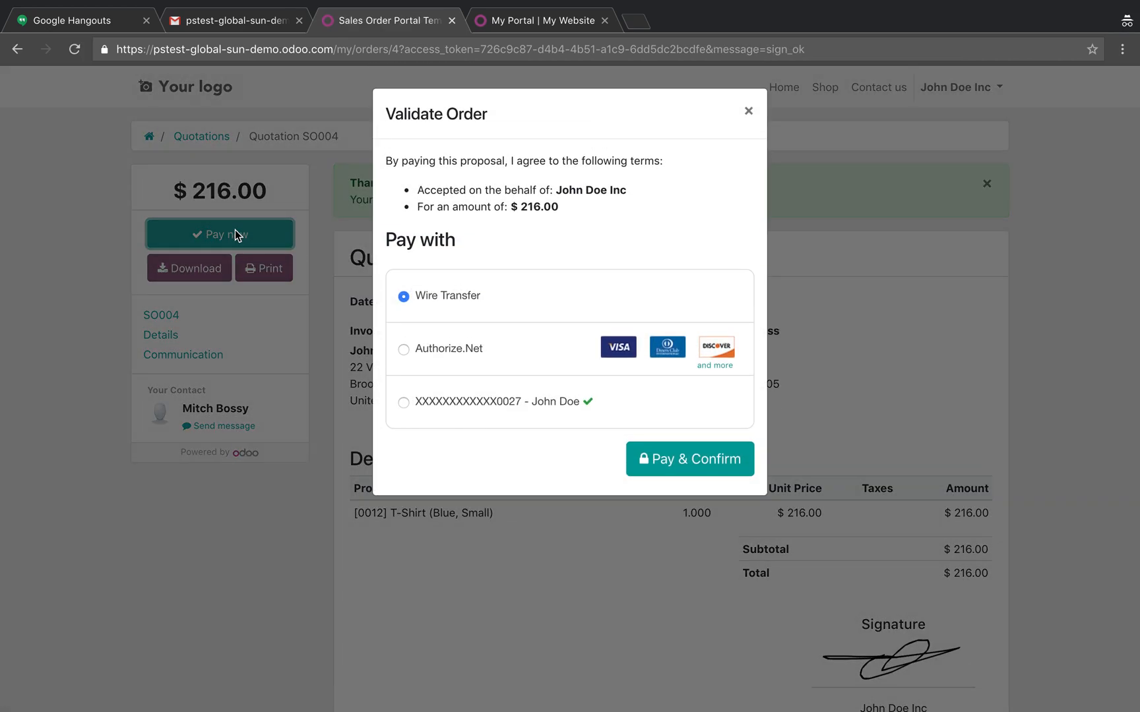
pyautogui.click(432, 353)
pyautogui.click(464, 392)
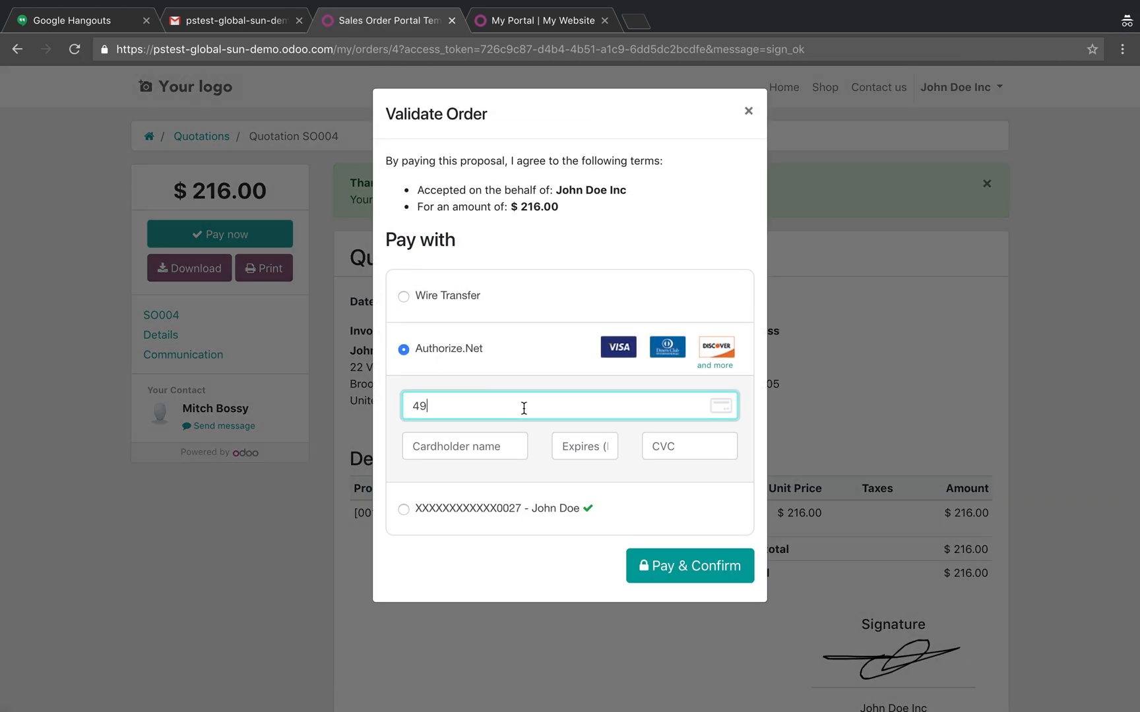
pyautogui.write('49')
pyautogui.press('BackSpace')
pyautogui.press('BackSpace')
pyautogui.click(464, 489)
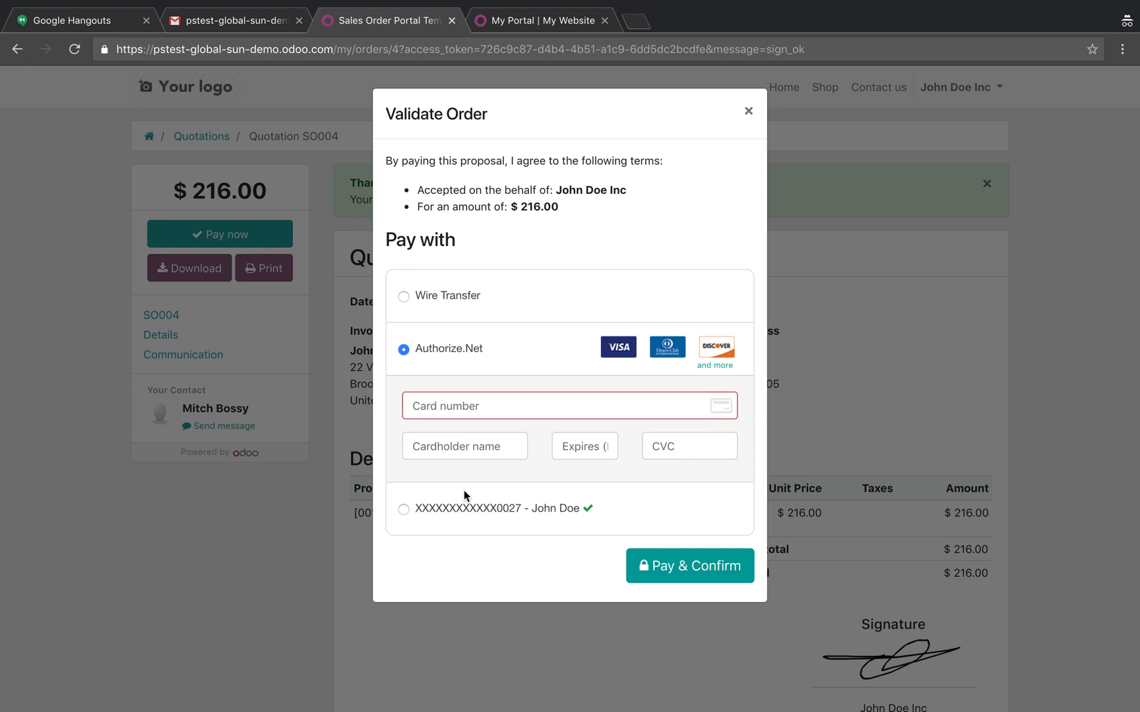
# Pay and confirm the order with the customer's saved card.
pyautogui.click(441, 293)
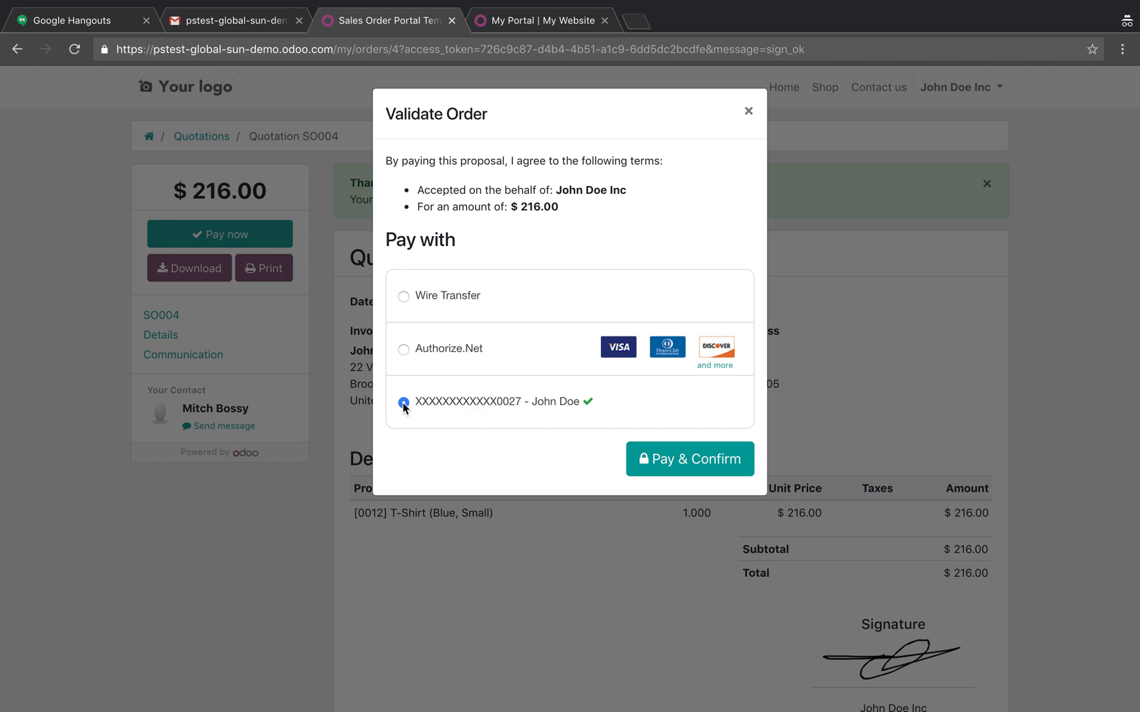
pyautogui.click(718, 467)
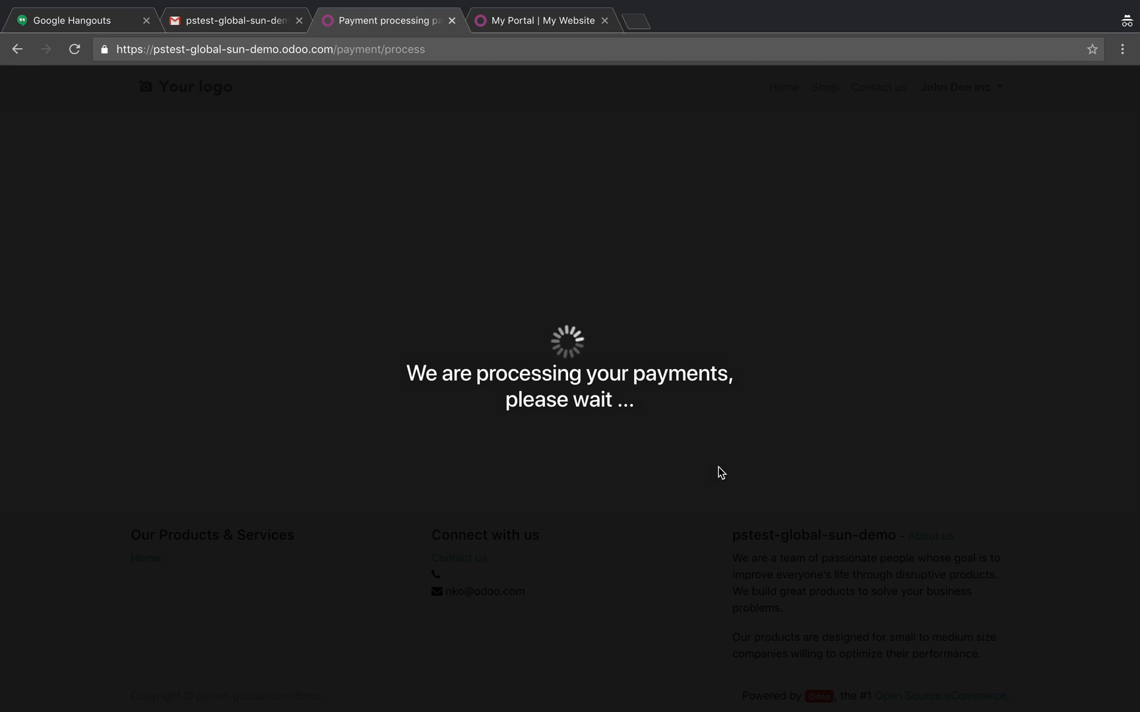
# Check the quotations list in the Odoo backend, and return to the customer's portal.
pyautogui.hotkey('ctrl', 'Left')
pyautogui.click(61, 114)
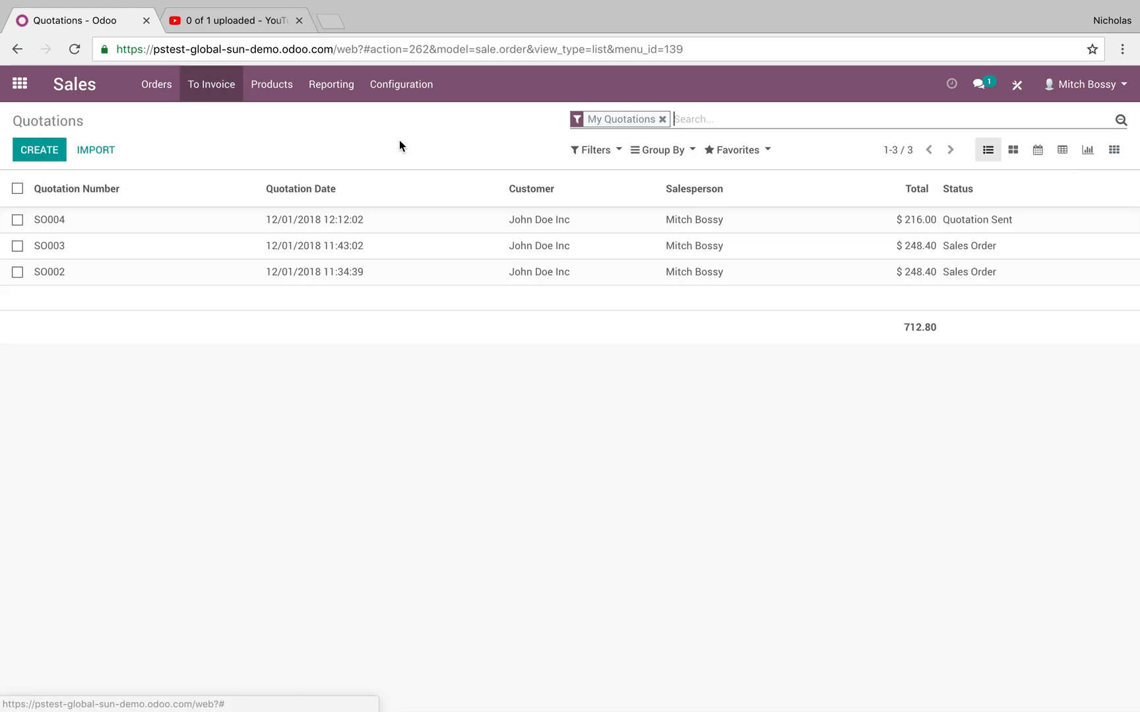
pyautogui.hotkey('ctrl', 'Right')
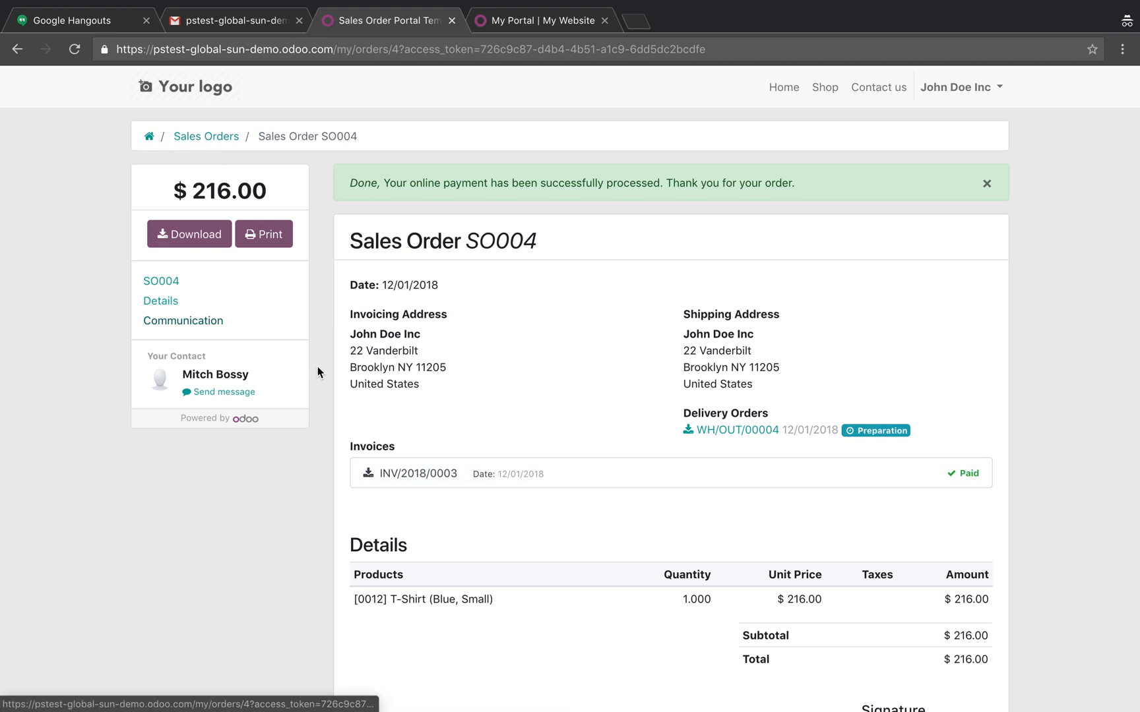
# Open the newest invoice from the customer's portal documents and review its details and payment status.
pyautogui.click(150, 137)
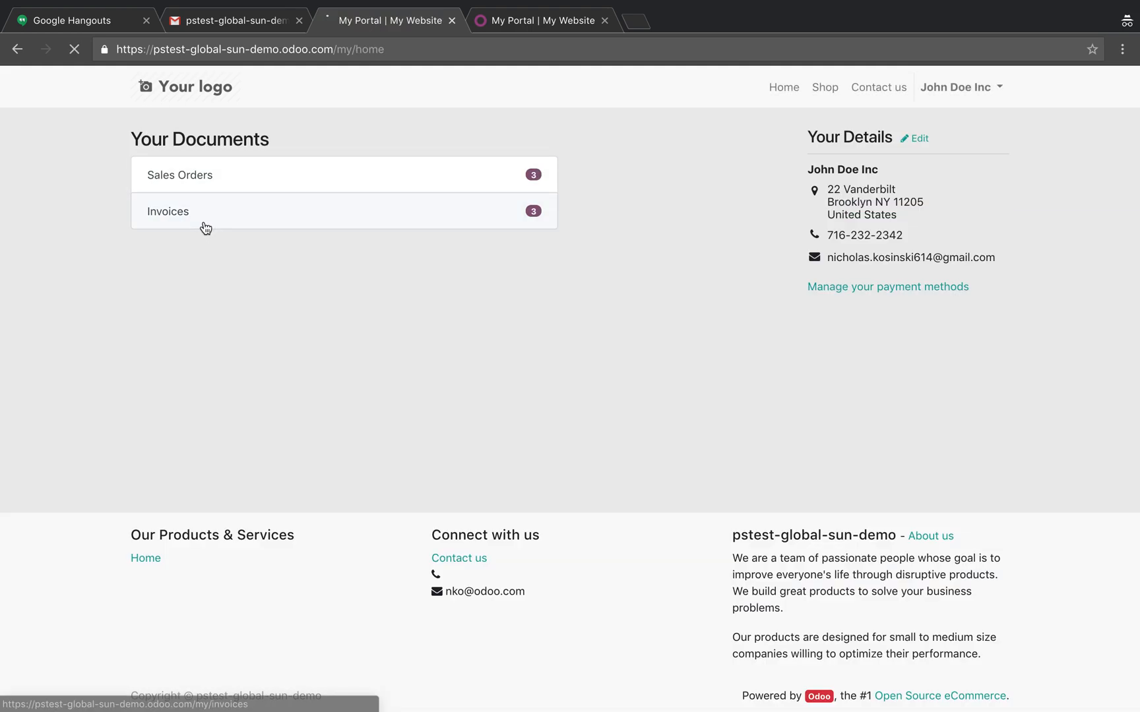
pyautogui.click(204, 224)
pyautogui.click(199, 251)
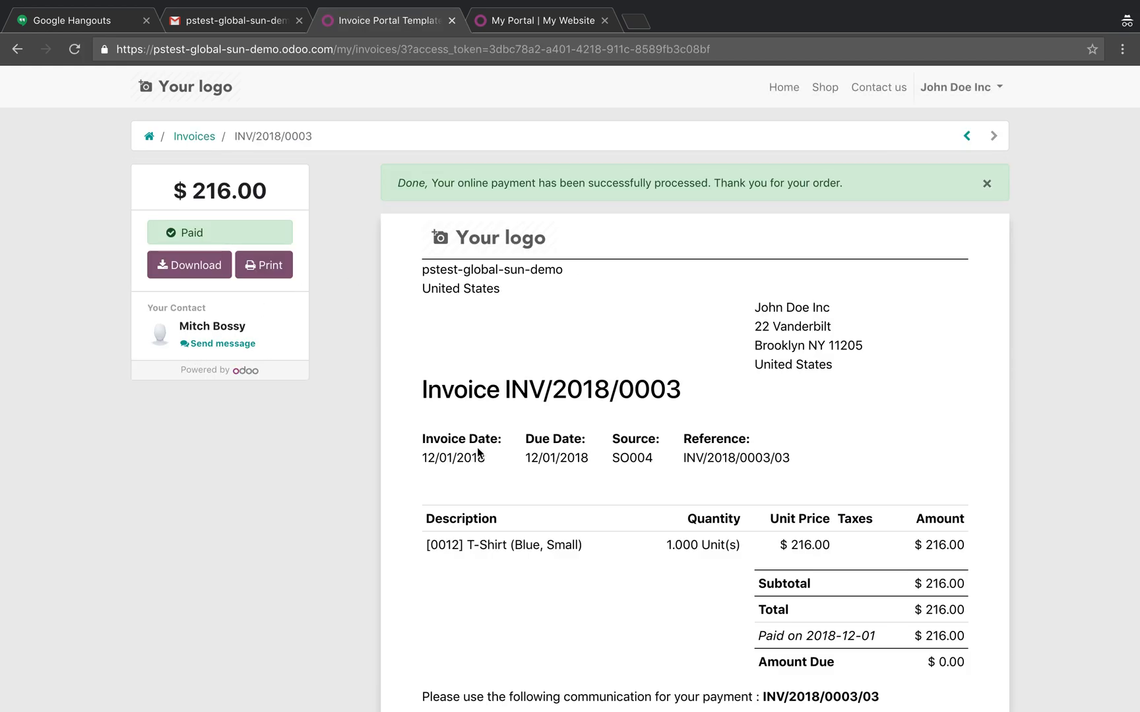
pyautogui.scroll(-2, 737, 452)
pyautogui.scroll(1, 738, 454)
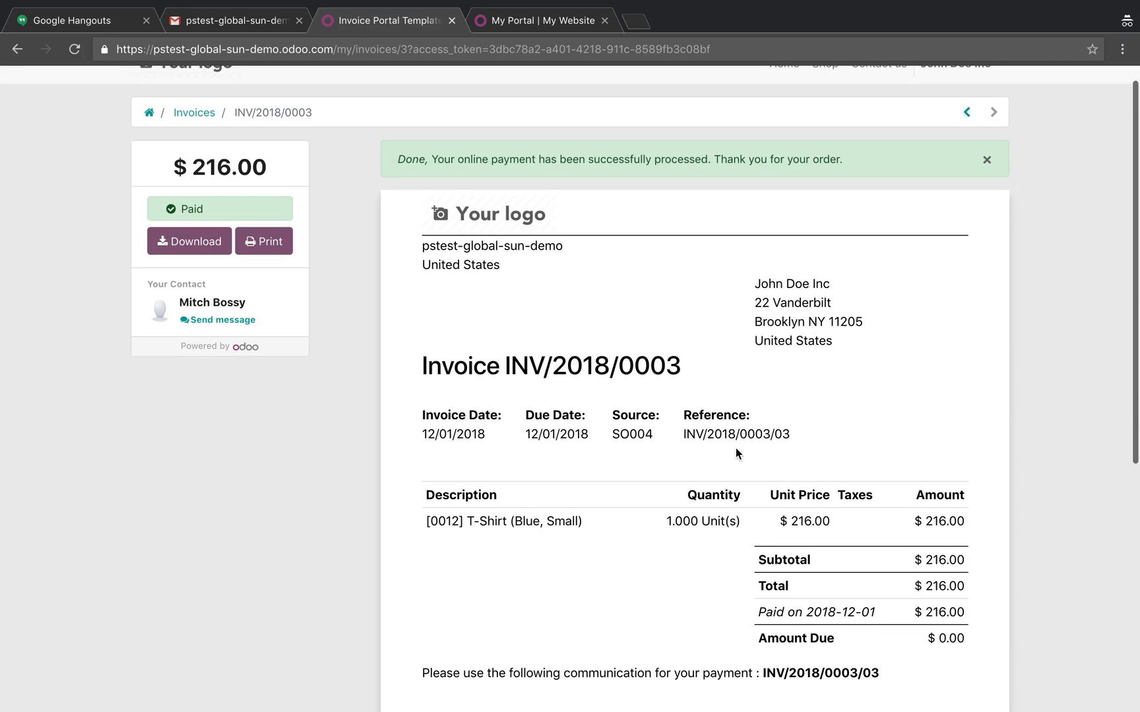
# Switch back to the Odoo backend, open the customer's newest sales order, and view its linked invoice.
pyautogui.hotkey('ctrl', 'Left')
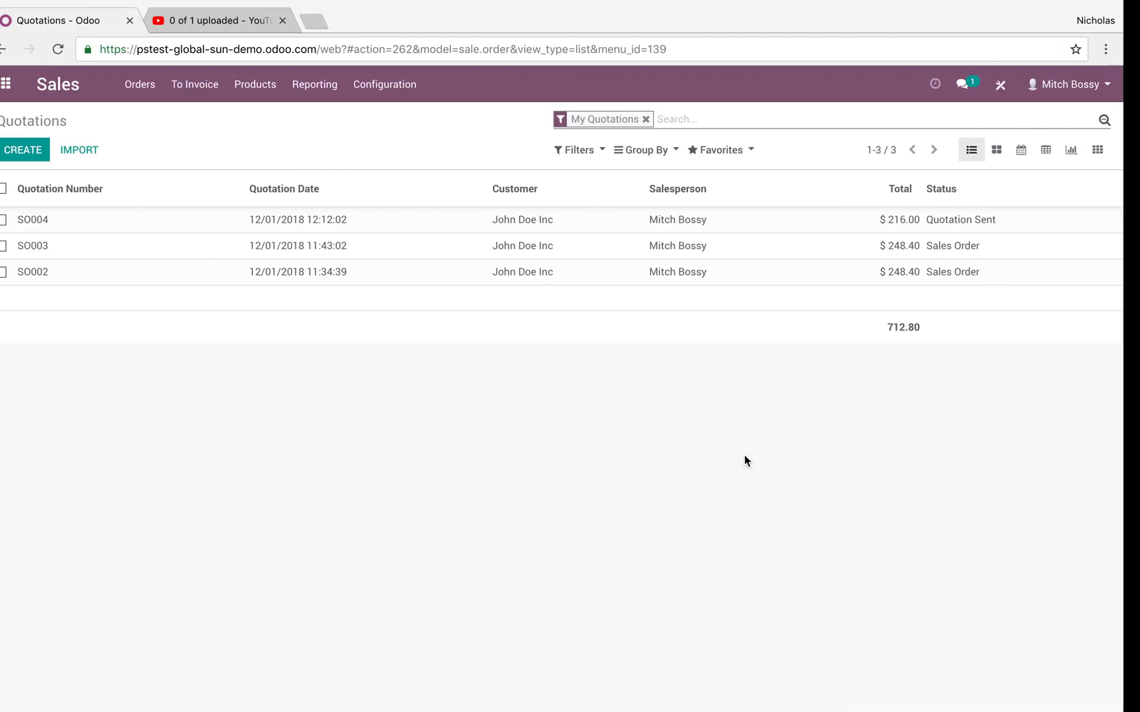
pyautogui.click(164, 91)
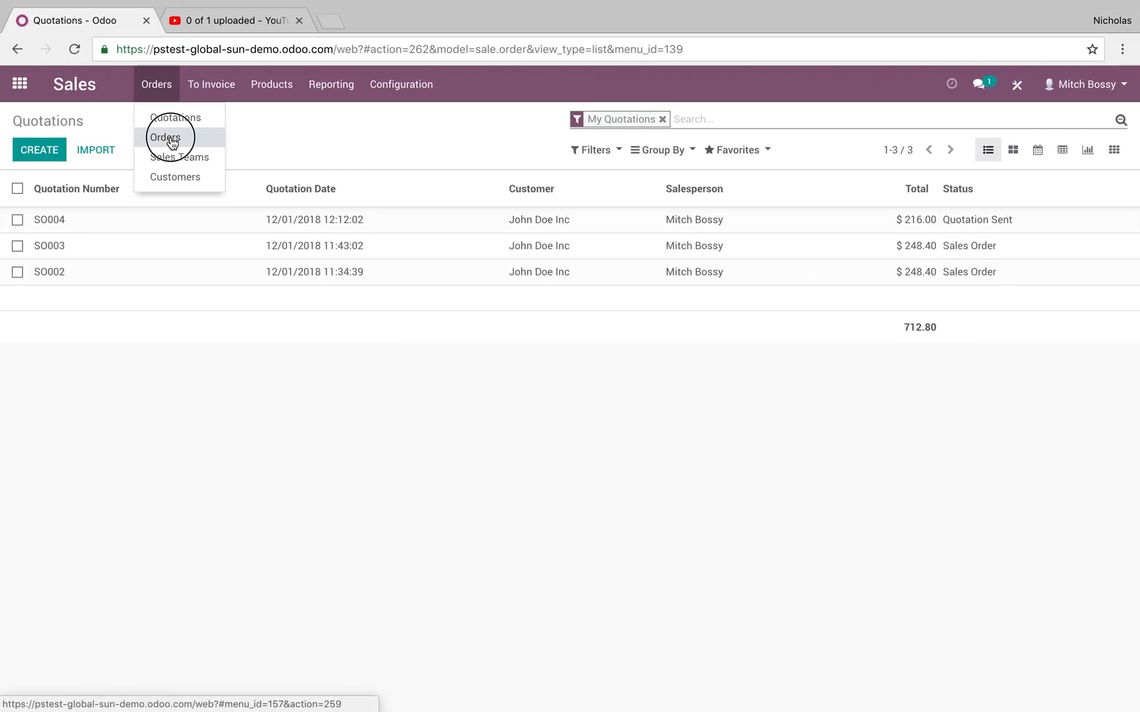
pyautogui.click(168, 137)
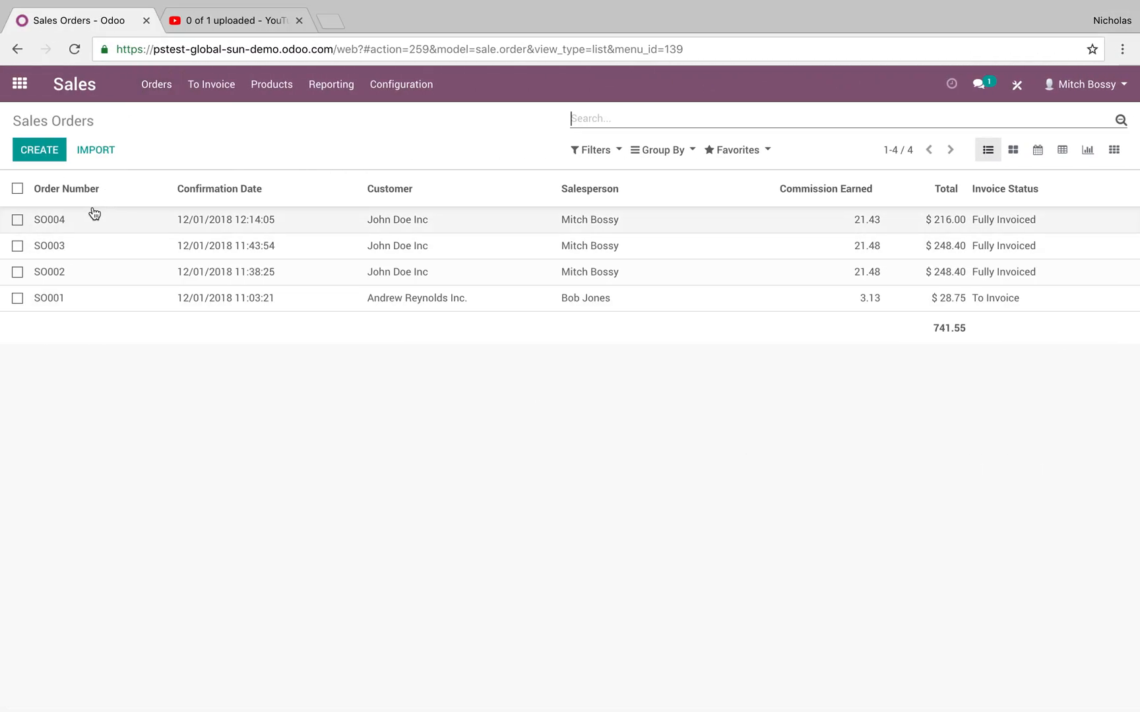
pyautogui.click(1004, 231)
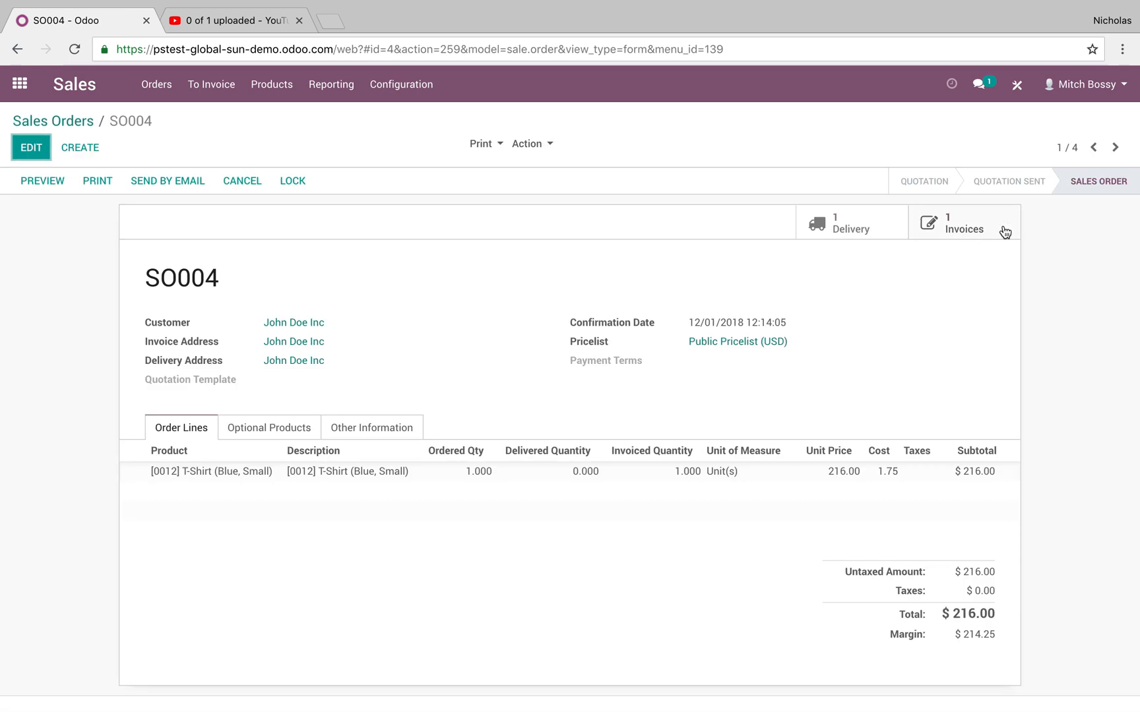
pyautogui.click(979, 223)
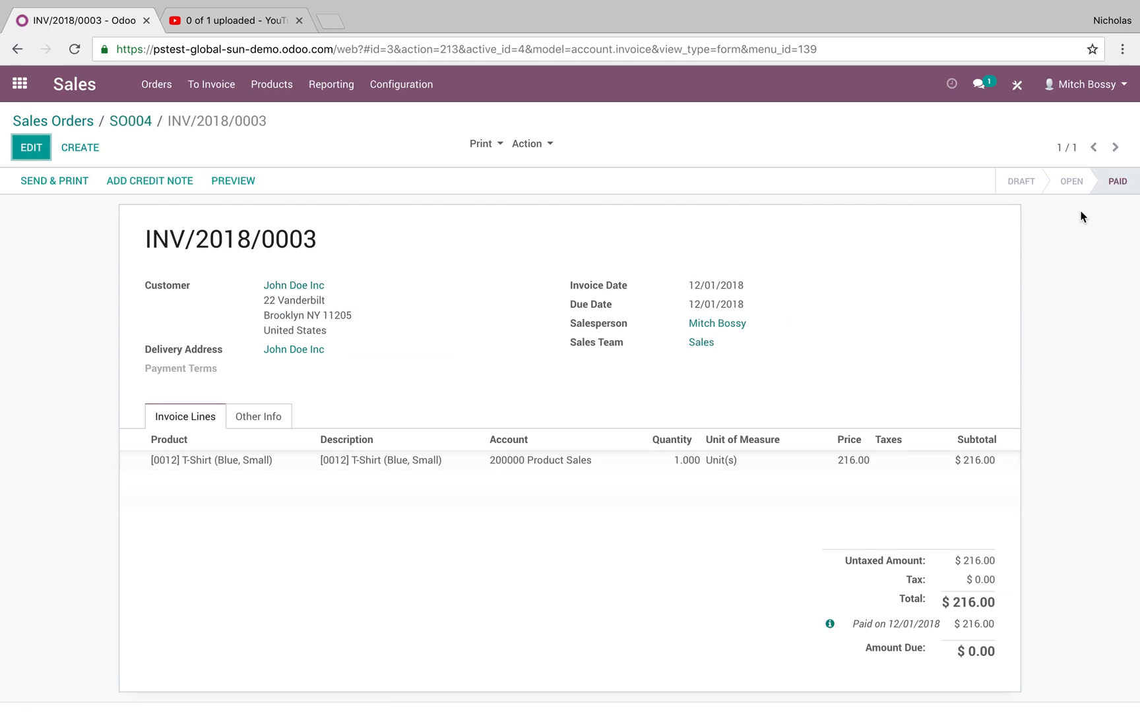
# Review the invoice's message history for the Authorize.Net transaction and the related posted payment.
pyautogui.scroll(-4, 966, 620)
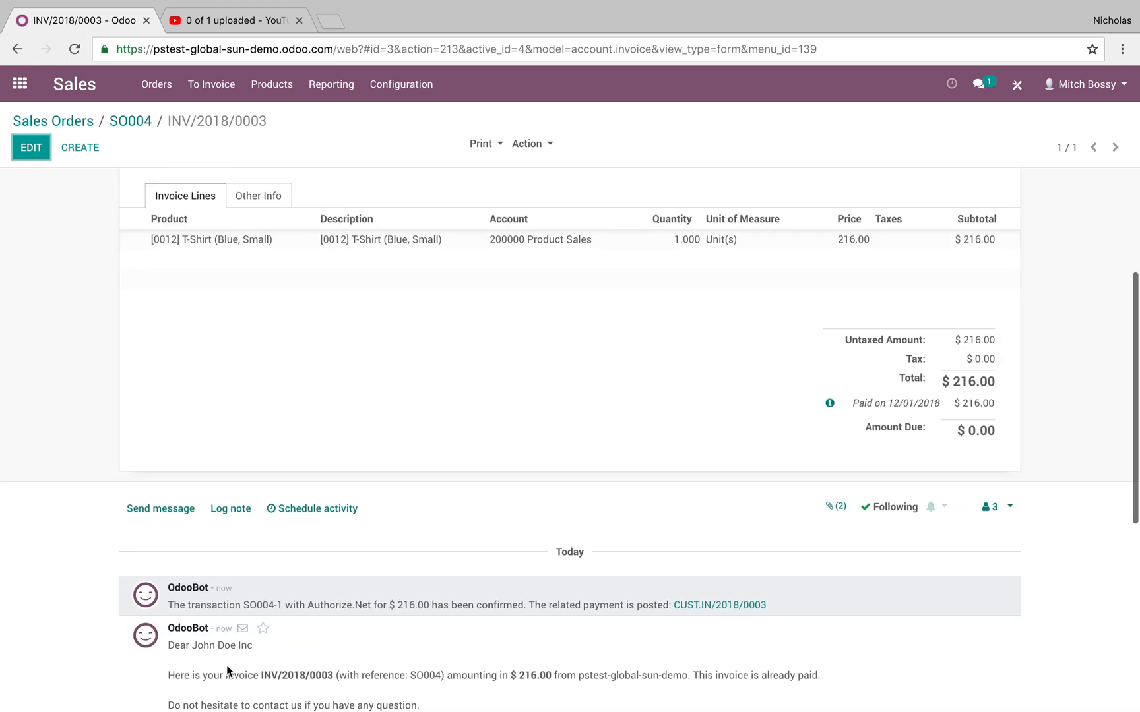
pyautogui.moveTo(187, 604); pyautogui.dragTo(363, 603)
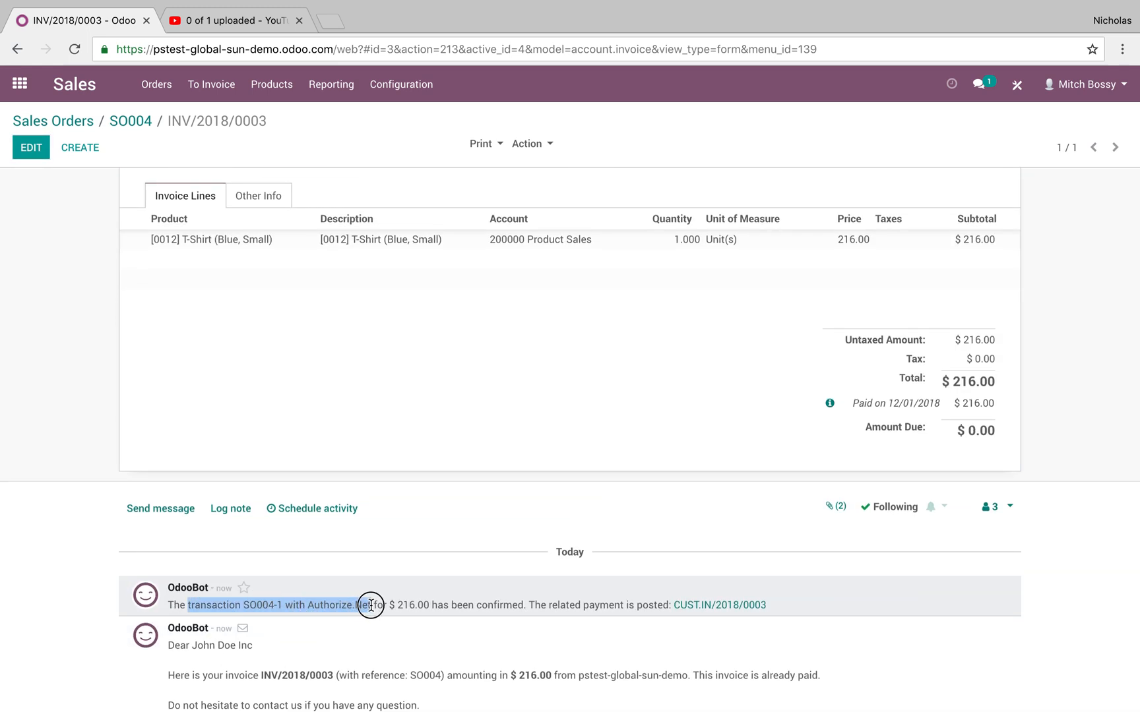
pyautogui.click(451, 578)
pyautogui.scroll(5, 453, 578)
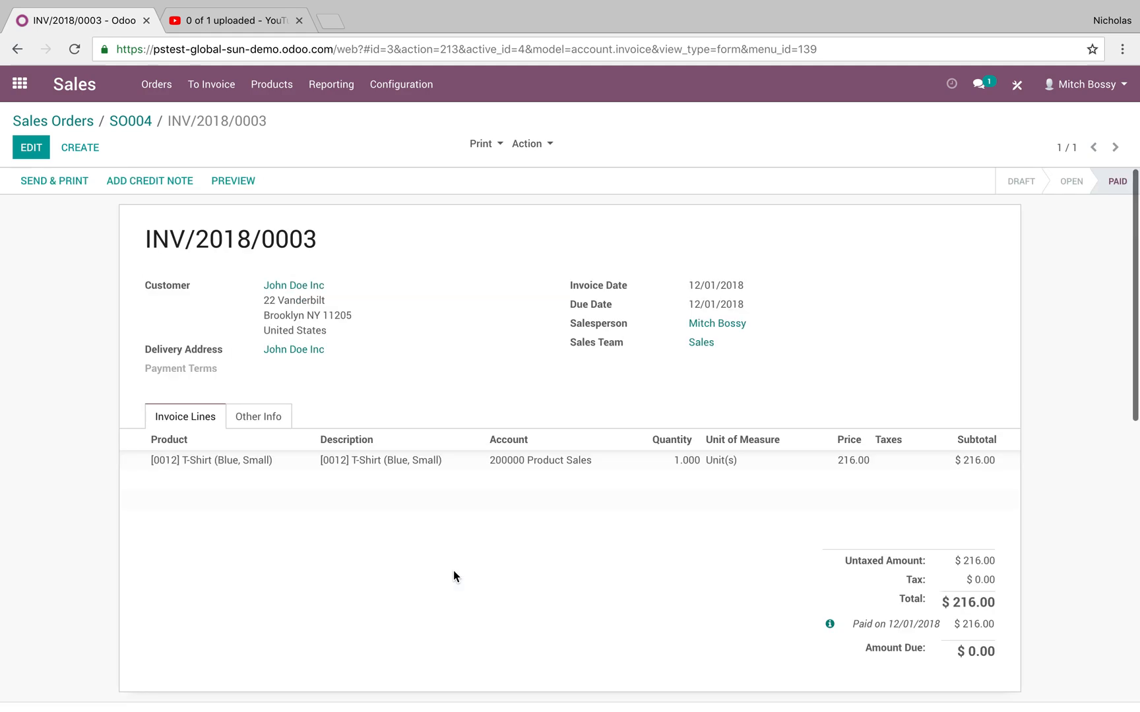
# Return to the sales order, open its linked delivery, and check the delivery's reference and source document.
pyautogui.click(120, 117)
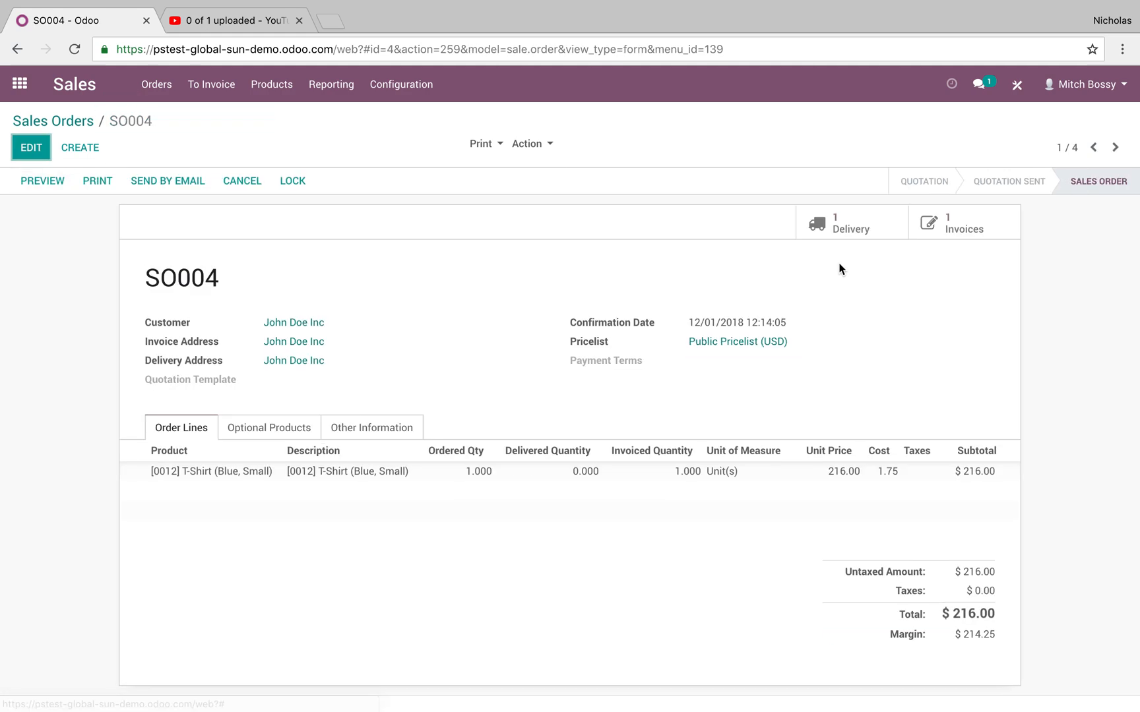
pyautogui.click(855, 223)
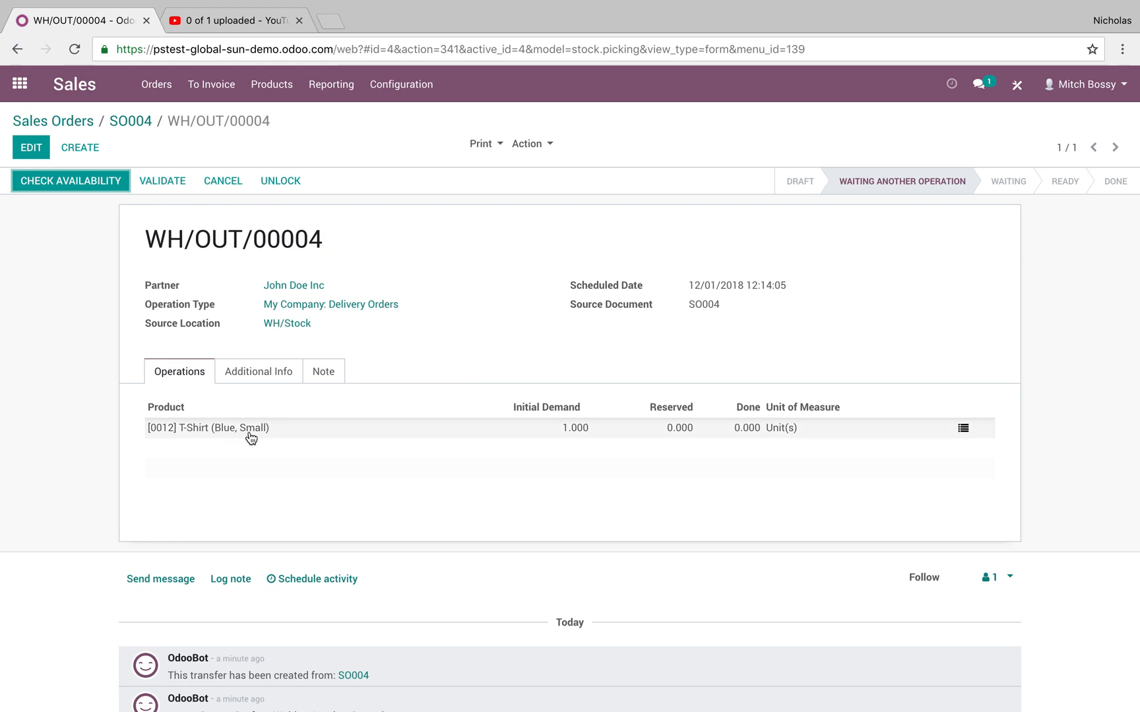
pyautogui.moveTo(324, 241); pyautogui.dragTo(251, 245)
pyautogui.moveTo(720, 304); pyautogui.dragTo(694, 307)
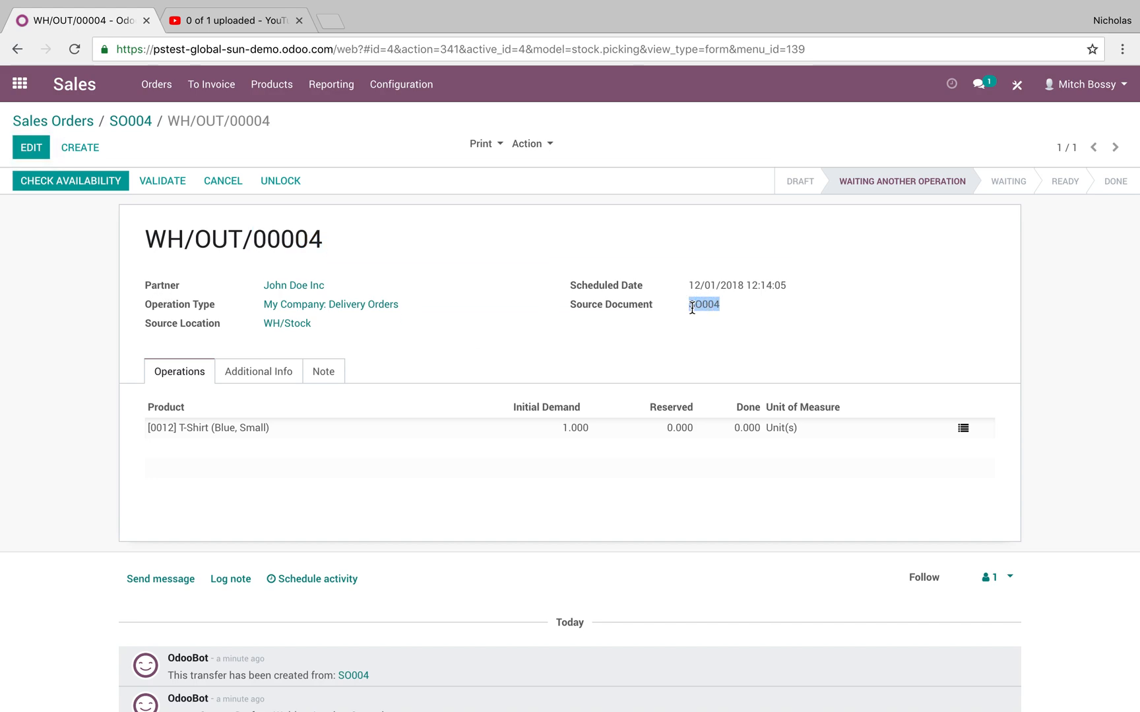
# Open the T-Shirt (Blue, Small) manufacturing order in Manufacturing and check the availability of its materials.
pyautogui.click(14, 88)
pyautogui.click(535, 315)
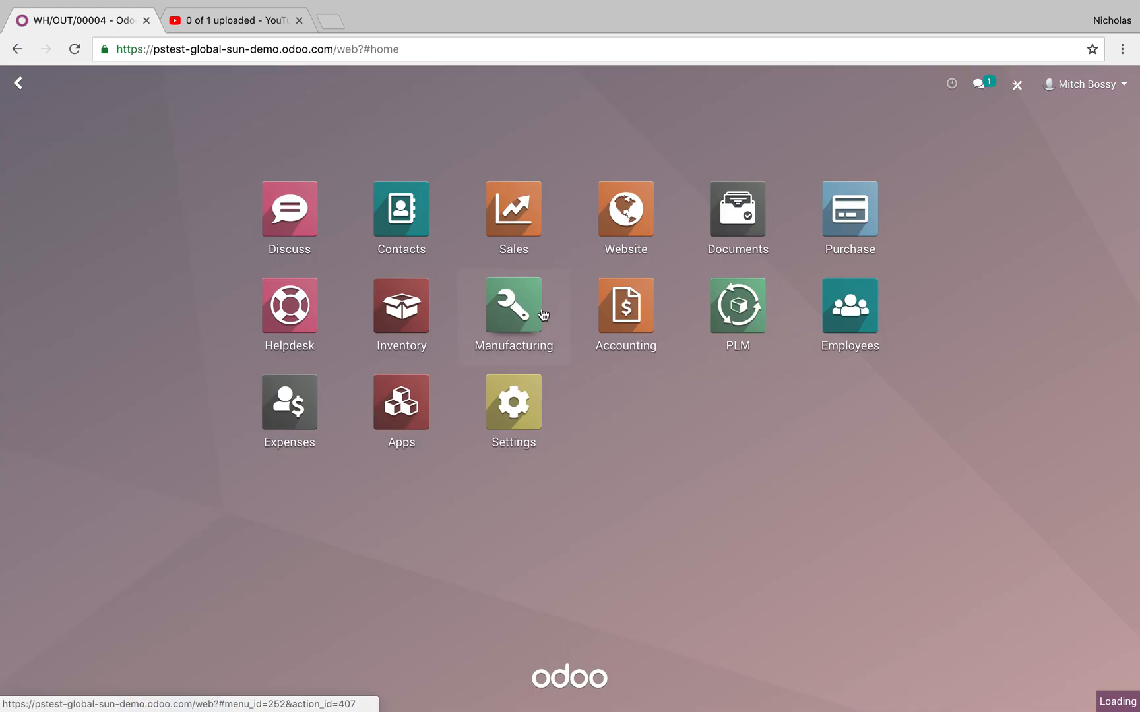
pyautogui.click(297, 96)
pyautogui.click(310, 117)
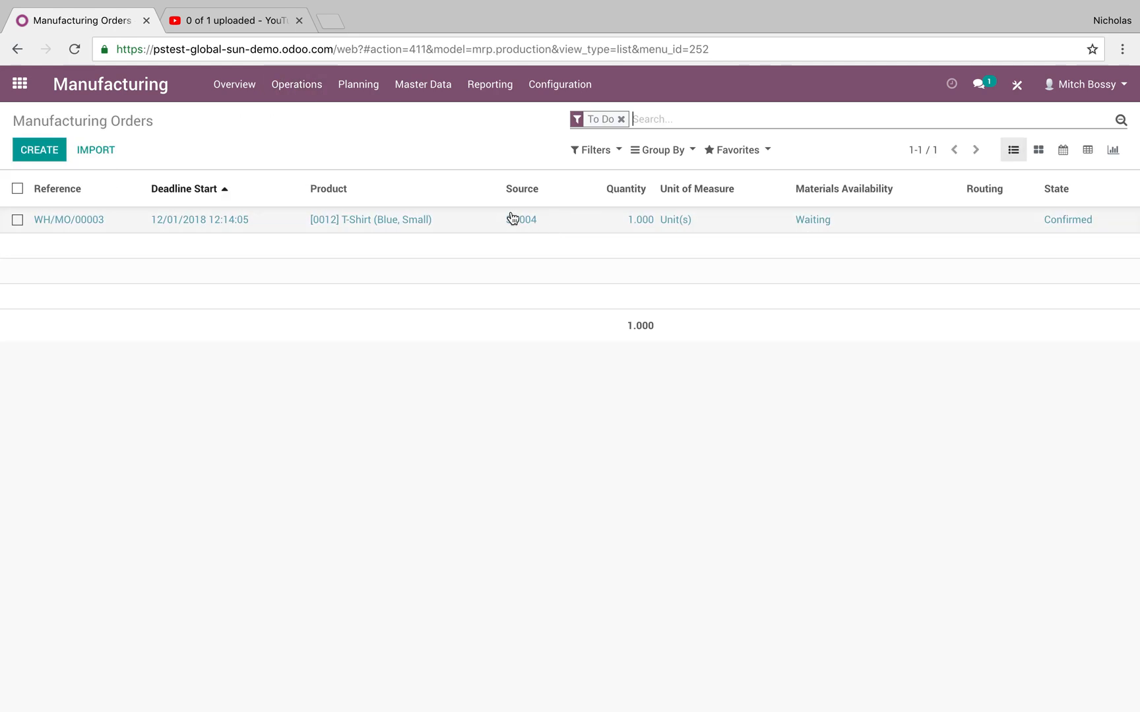
pyautogui.click(826, 227)
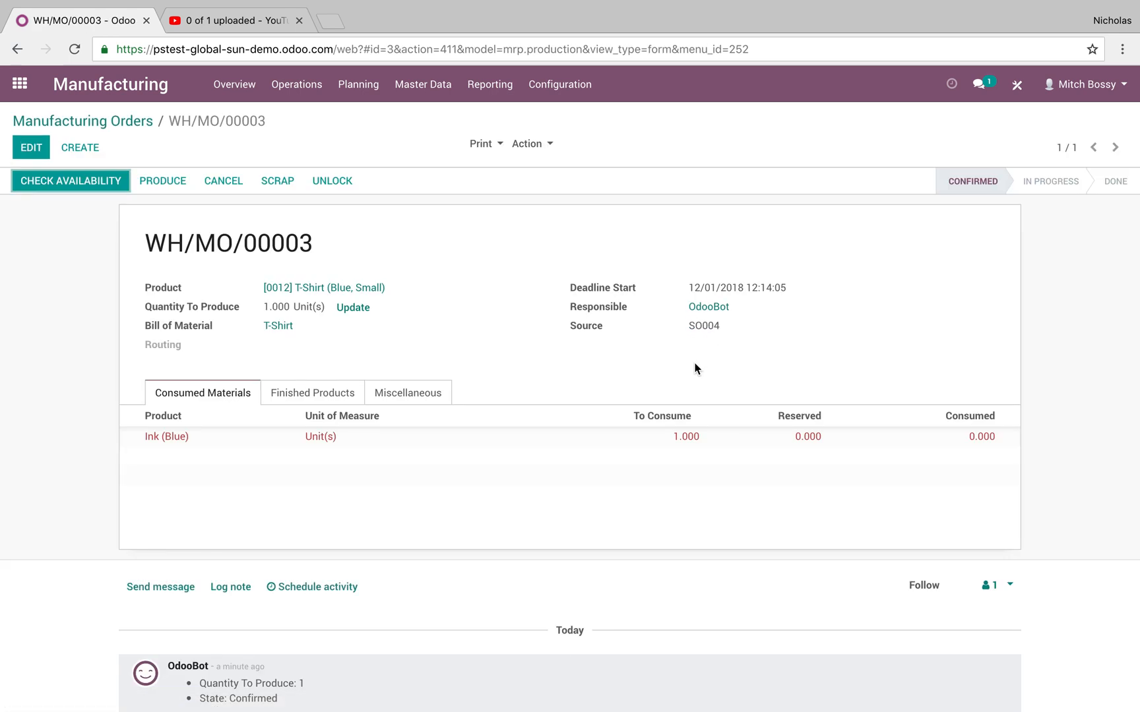
pyautogui.click(91, 184)
# Search the Inventory products for "ink" and open the Ink (Blue) product.
pyautogui.click(10, 94)
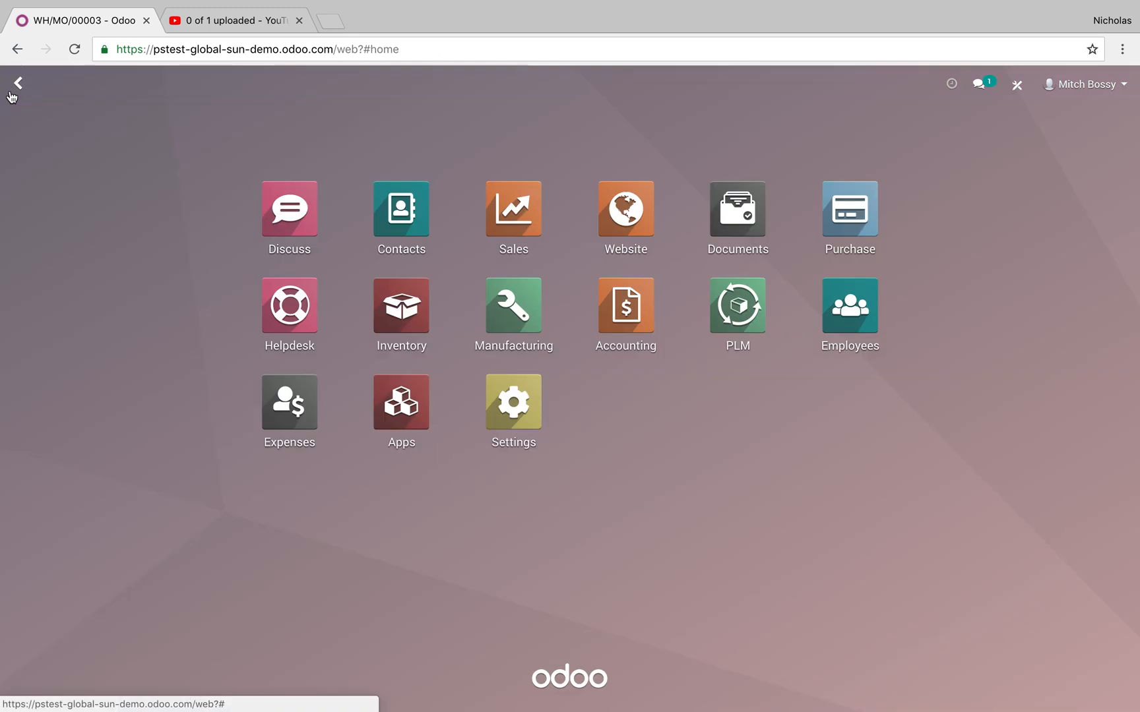
pyautogui.click(389, 297)
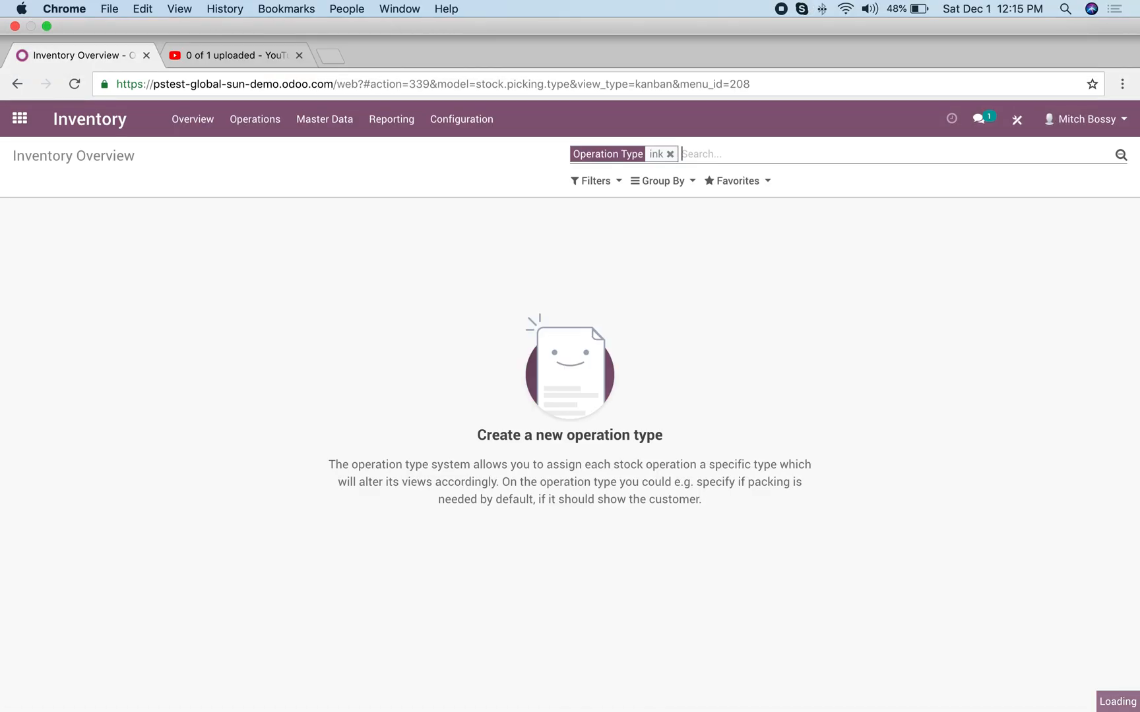
pyautogui.press('BackSpace')
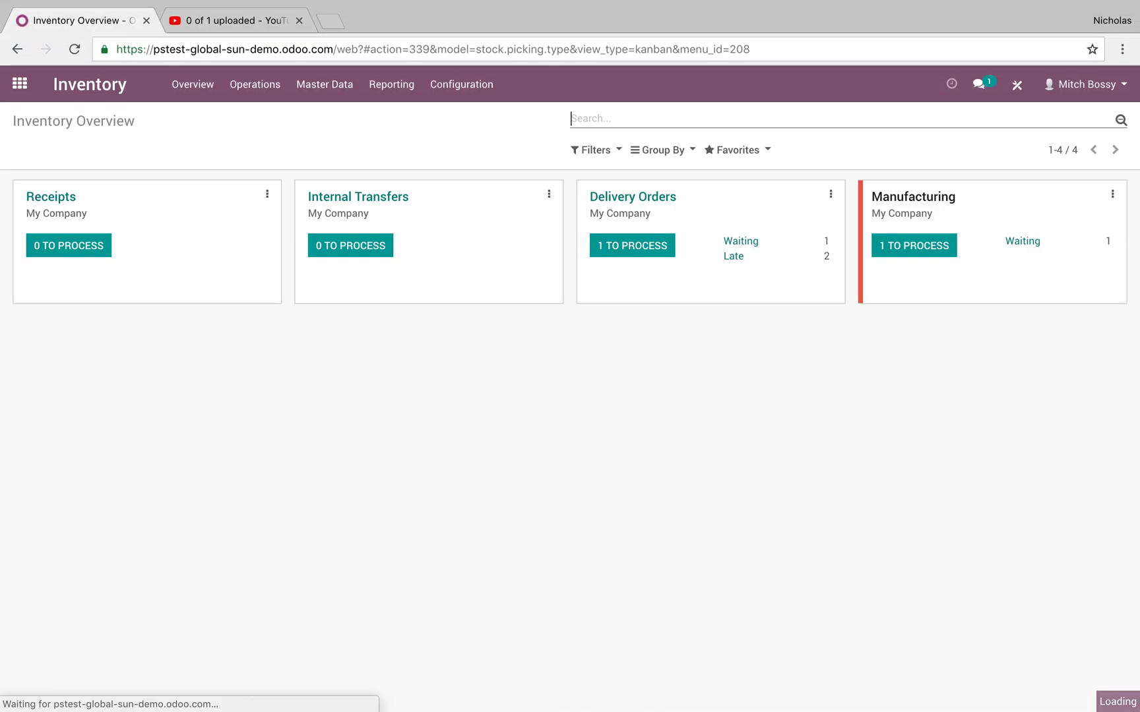
pyautogui.write('ink')
pyautogui.press('Escape')
pyautogui.click(324, 84)
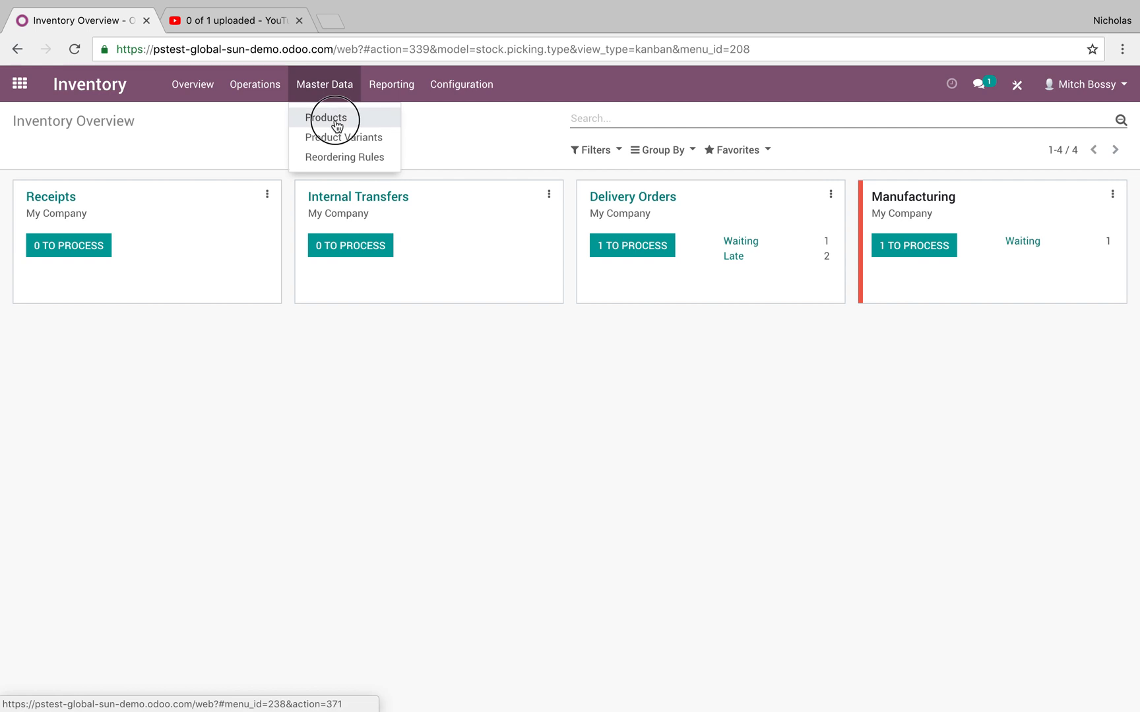
pyautogui.click(326, 116)
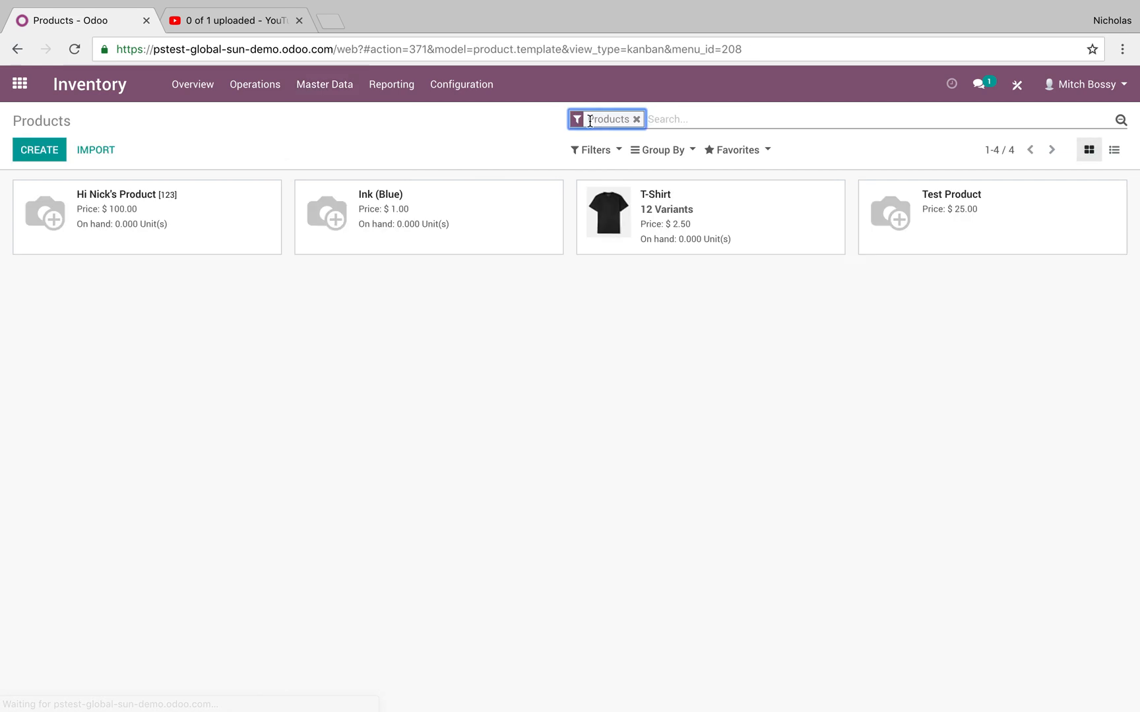
pyautogui.write('ink')
pyautogui.press('Return')
pyautogui.click(99, 247)
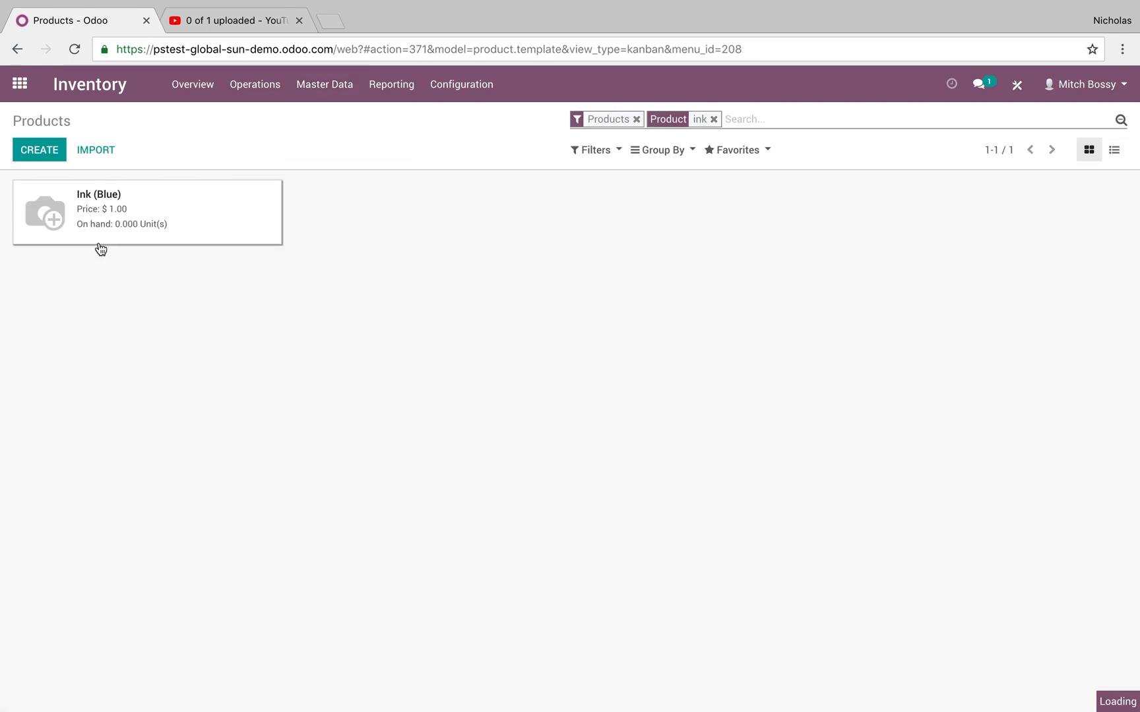
# Update the on-hand stock of Ink (Blue) with an inventory adjustment, setting its real quantity to 10, and validate it.
pyautogui.click(74, 187)
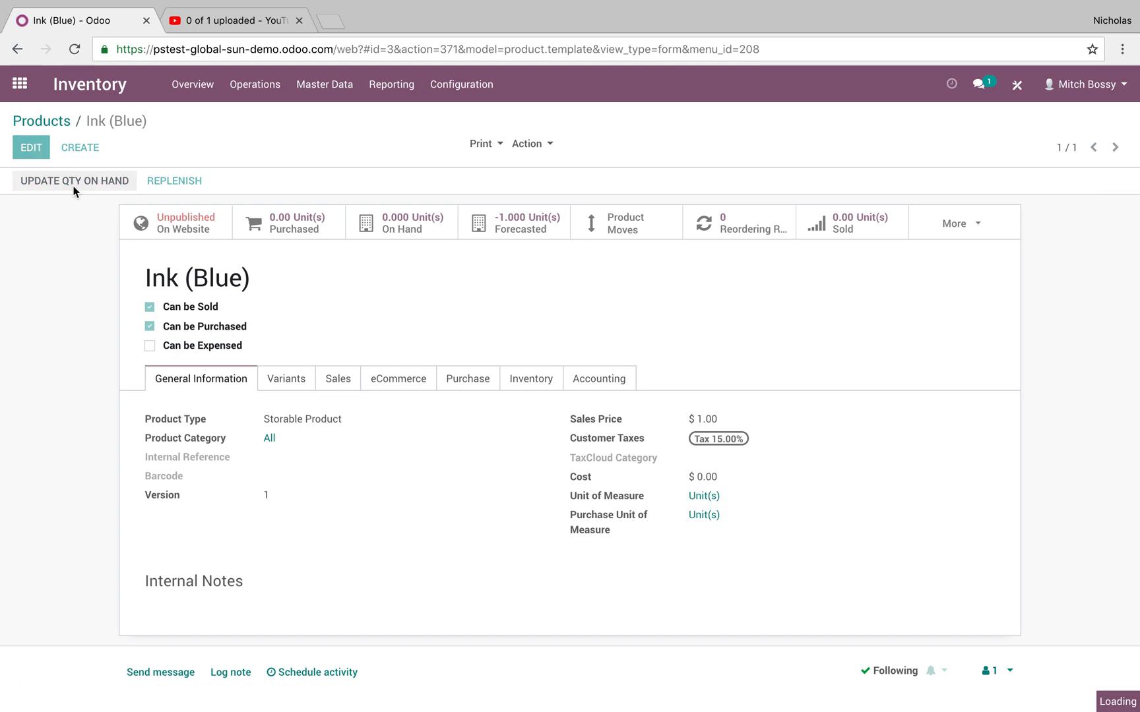
pyautogui.click(43, 150)
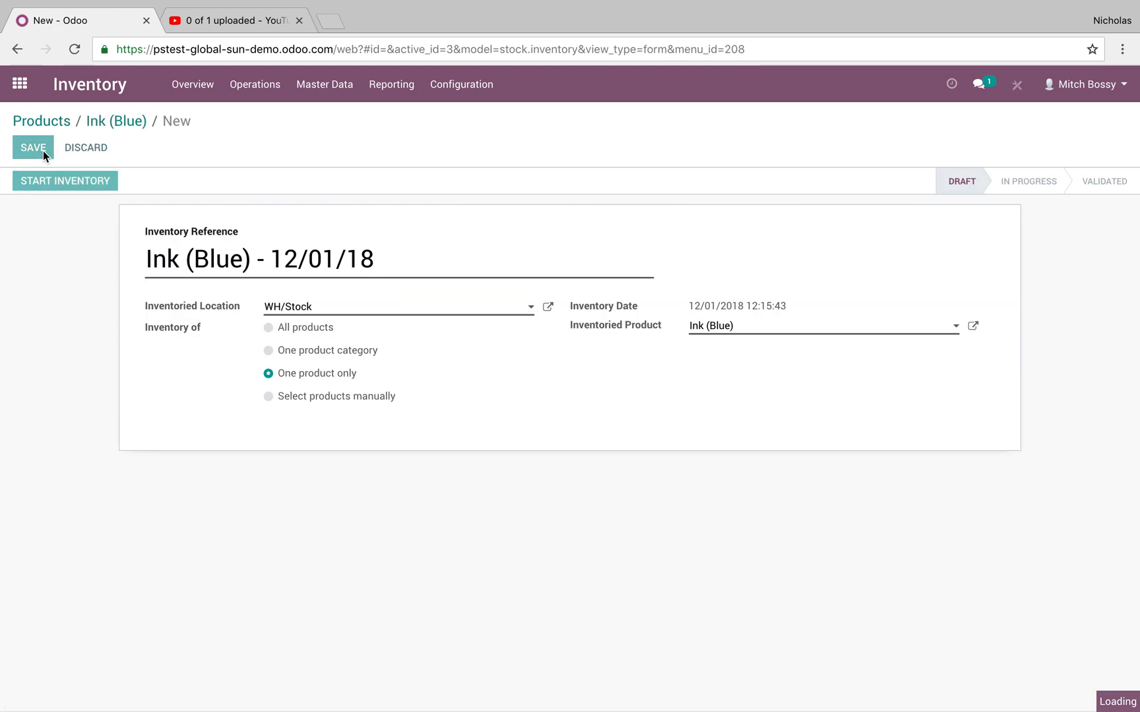
pyautogui.click(38, 182)
pyautogui.click(30, 149)
pyautogui.click(967, 451)
pyautogui.write('10')
pyautogui.click(270, 375)
pyautogui.click(30, 150)
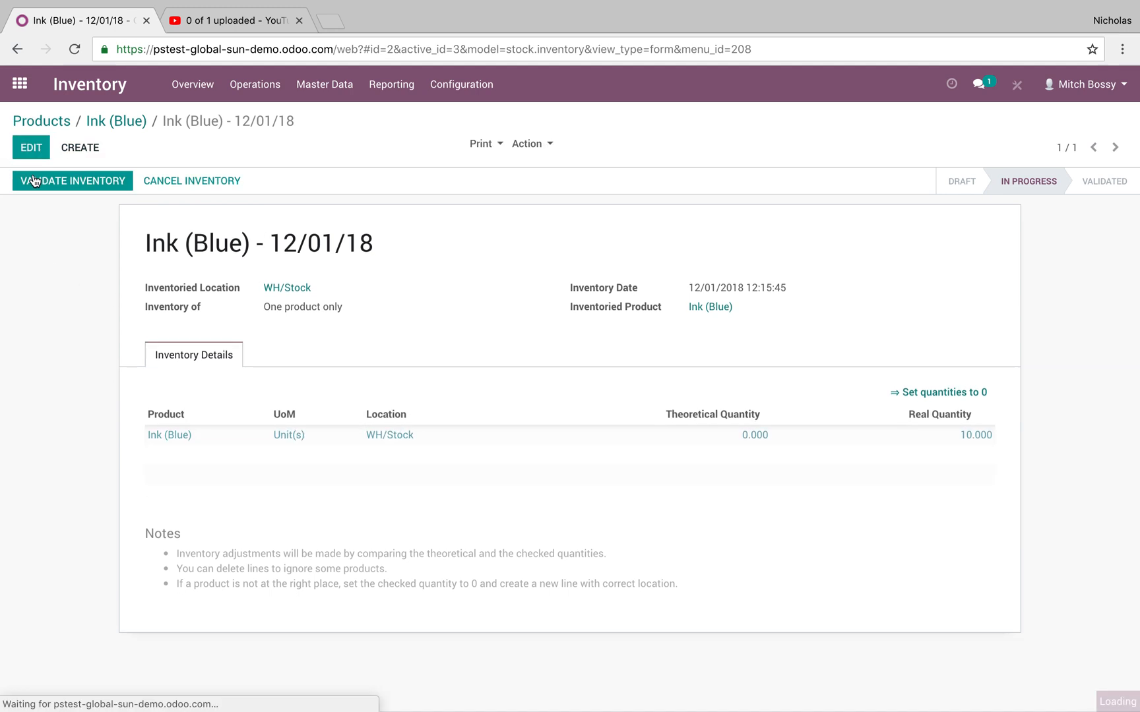
pyautogui.click(49, 174)
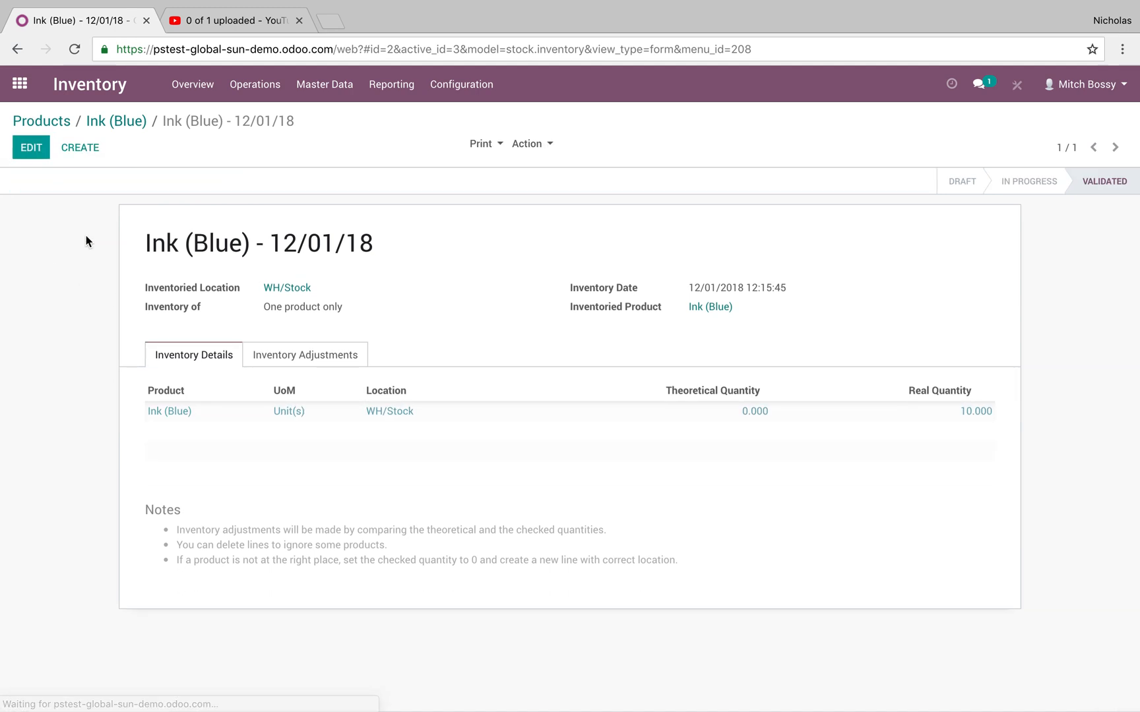
# Open the T-Shirt (Blue, Small) manufacturing order, review its reserved materials and production dialog, and close the dialog without recording.
pyautogui.click(255, 84)
pyautogui.click(257, 175)
pyautogui.click(257, 216)
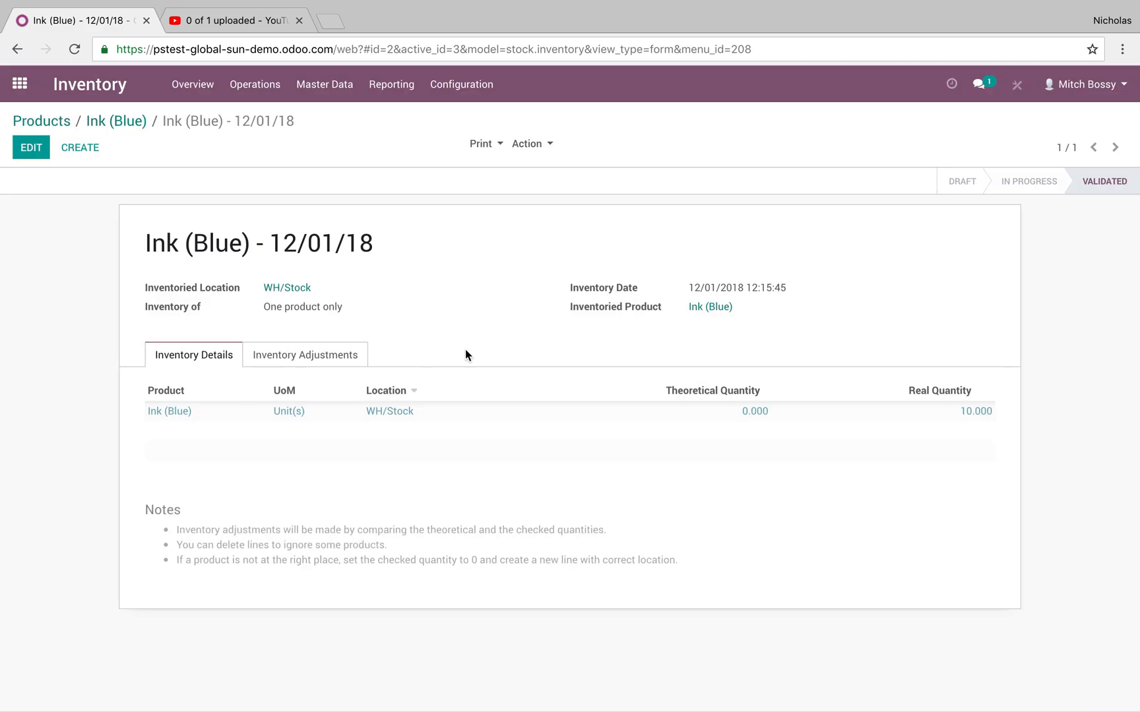
pyautogui.click(33, 99)
pyautogui.write('mano')
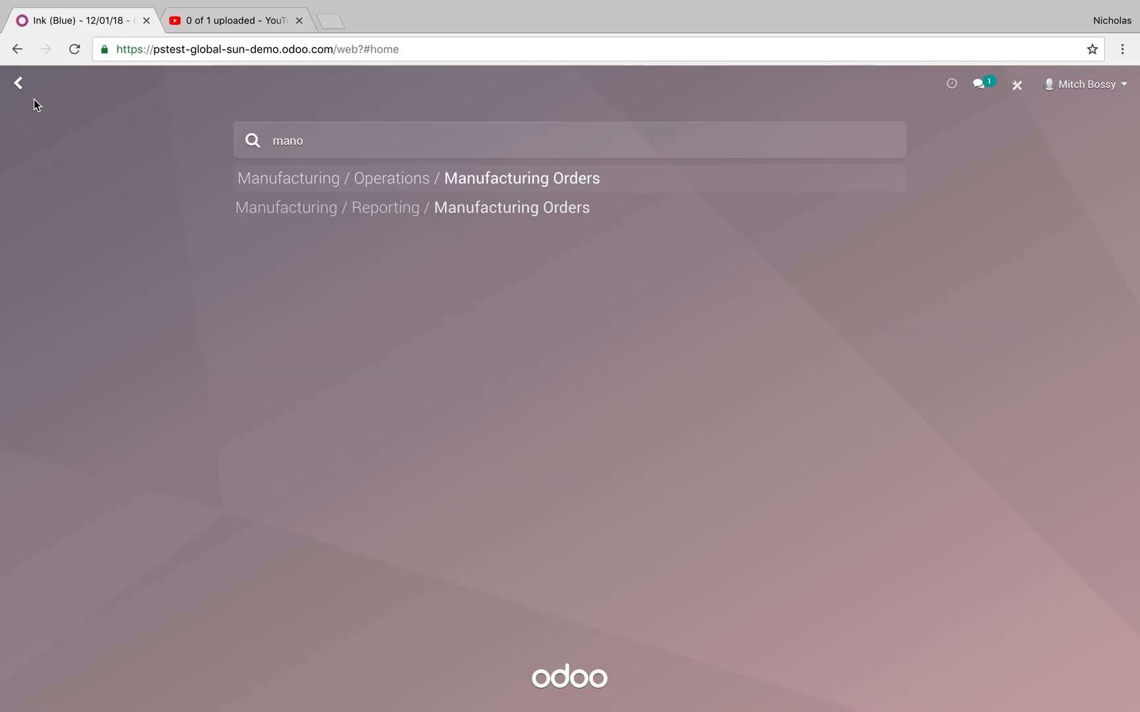
pyautogui.press('Return')
pyautogui.click(830, 228)
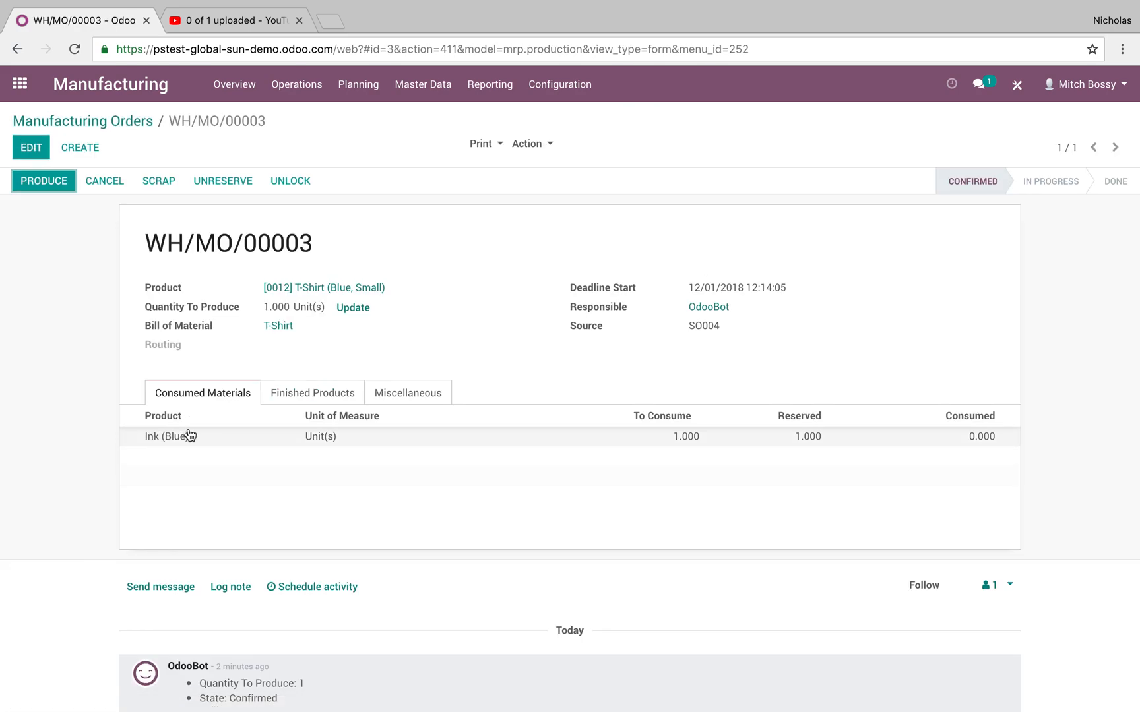
pyautogui.click(61, 184)
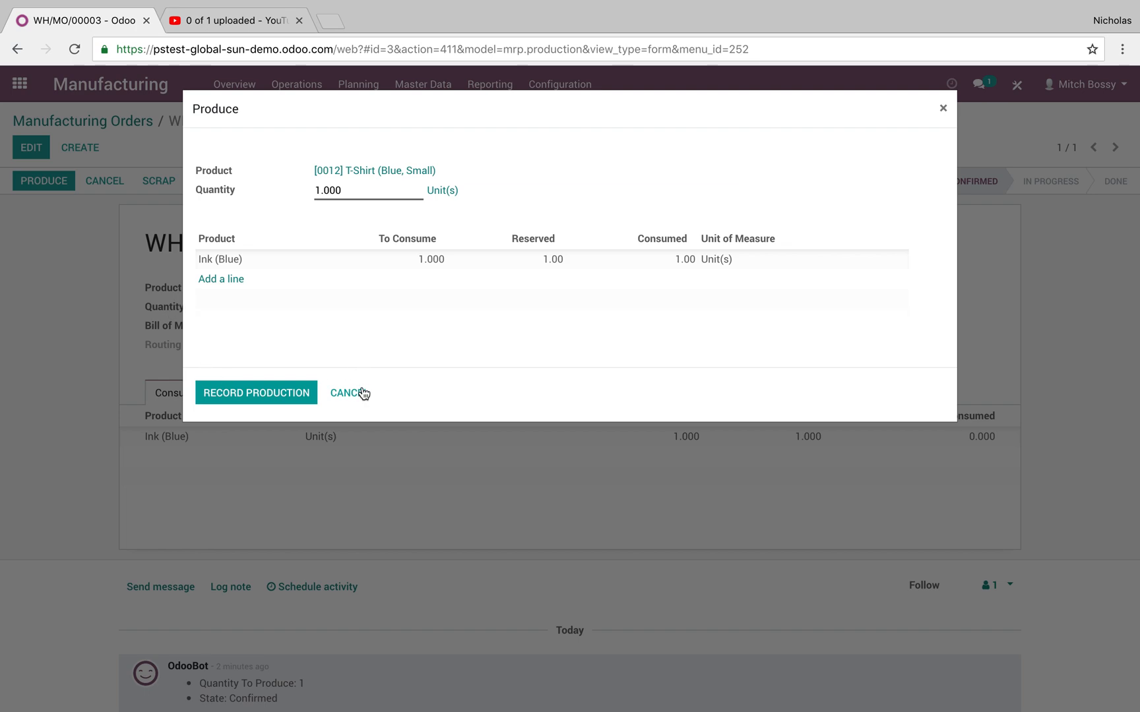
pyautogui.click(349, 393)
# Check the Inventory overview for the waiting delivery and the pending manufacturing operation.
pyautogui.click(62, 91)
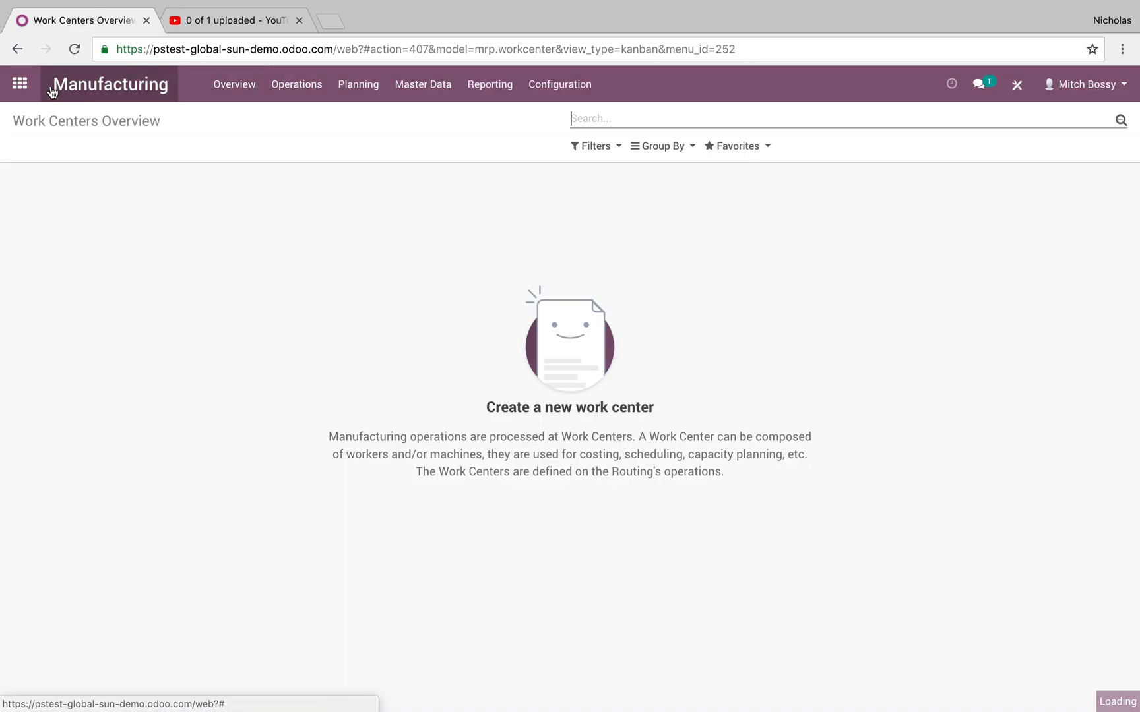
pyautogui.click(19, 83)
pyautogui.write('inv')
pyautogui.press('Return')
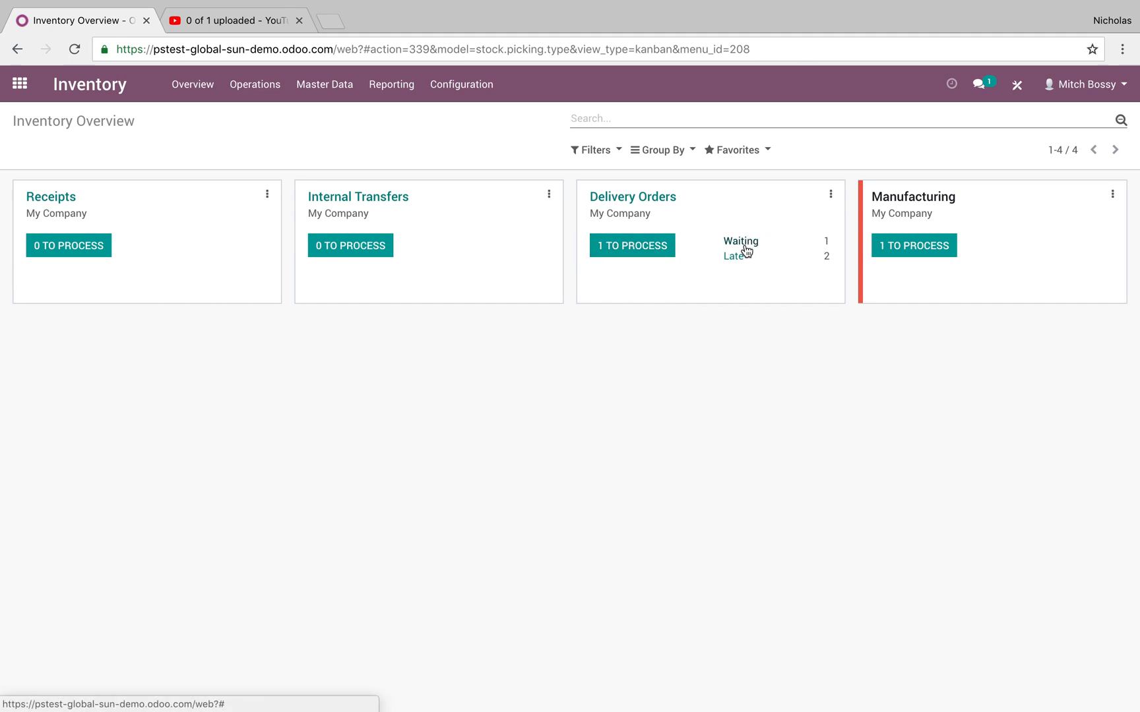
pyautogui.click(254, 85)
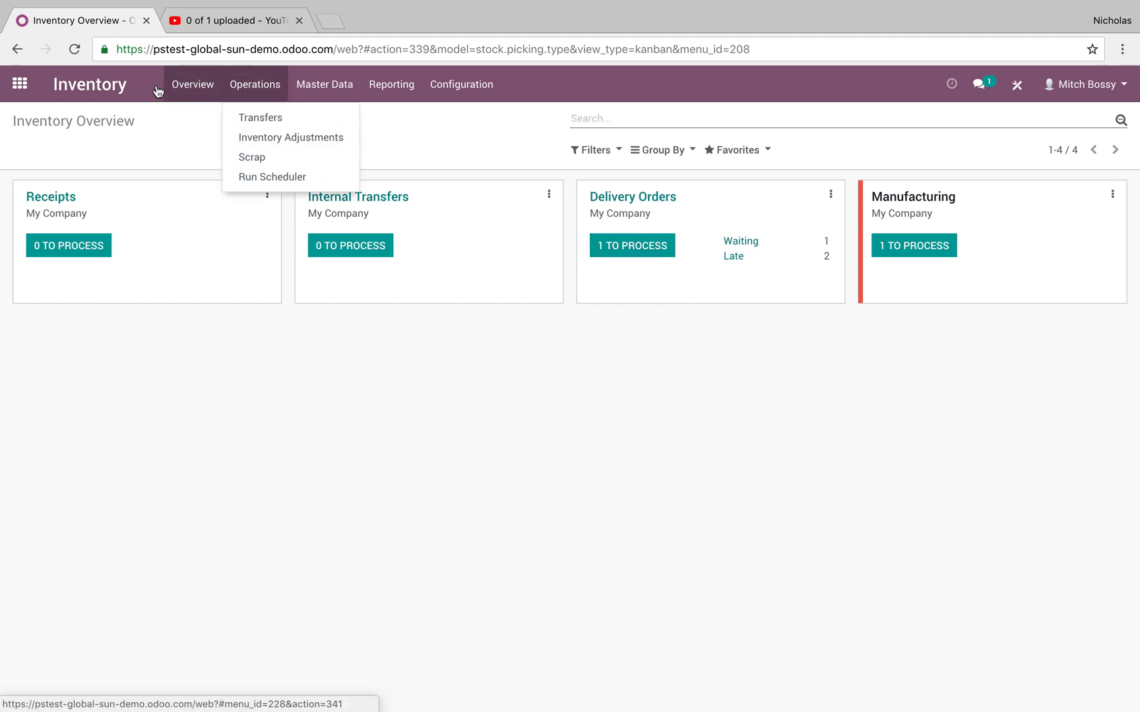
# Go back to the manufacturing orders list and reopen the T-Shirt (Blue, Small) order.
pyautogui.click(20, 84)
pyautogui.write('man')
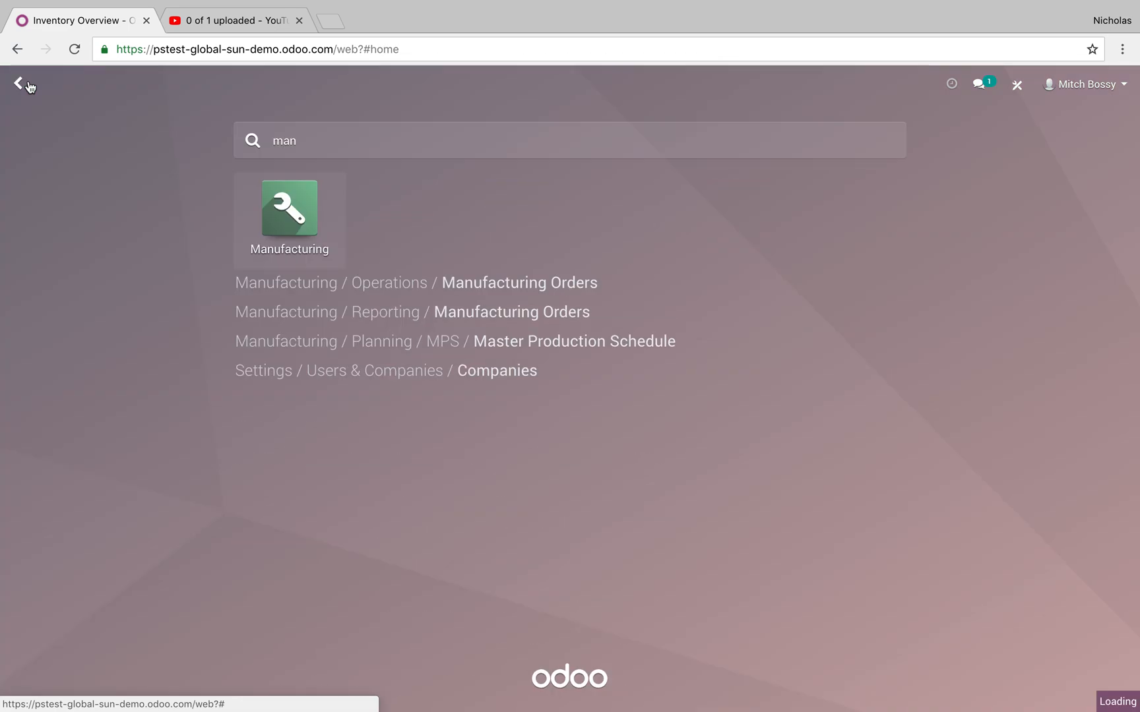
pyautogui.press('Return')
pyautogui.click(289, 96)
pyautogui.click(290, 136)
pyautogui.click(290, 99)
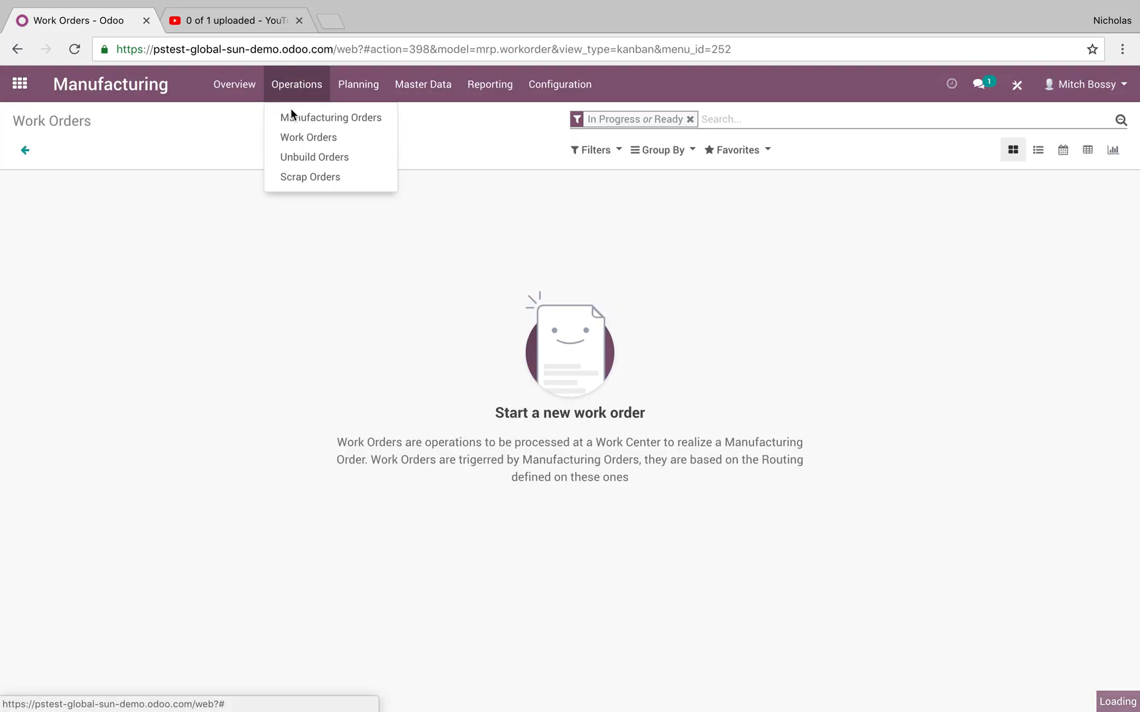
pyautogui.click(291, 117)
pyautogui.click(295, 219)
# Record the production of 1 T-Shirt (Blue, Small) and mark the manufacturing order as done.
pyautogui.click(42, 180)
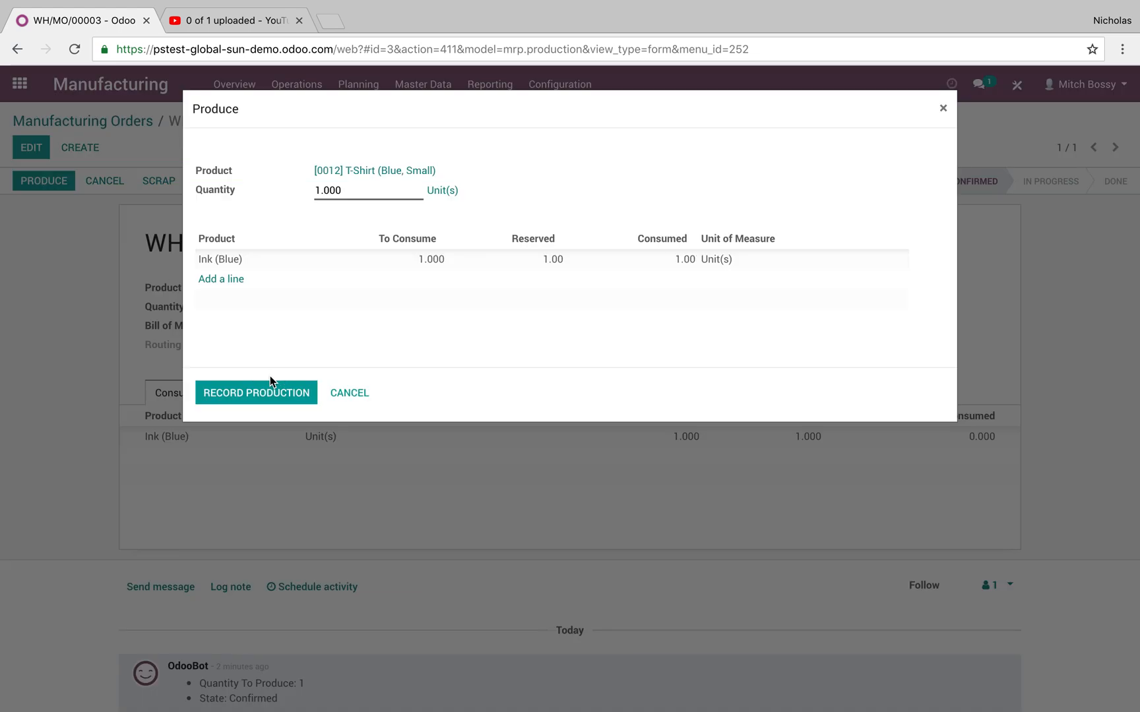
pyautogui.click(270, 392)
pyautogui.click(56, 184)
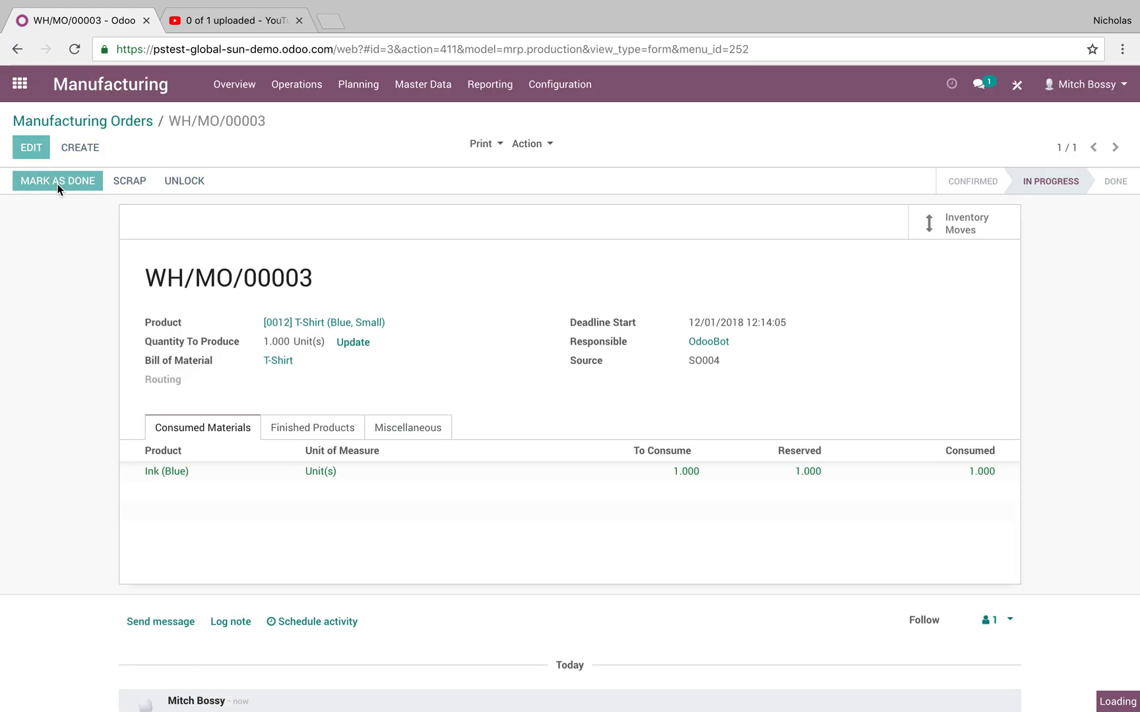
# Open the customer's ready T-Shirt delivery from the Inventory delivery orders and validate it, applying the full quantity.
pyautogui.click(13, 83)
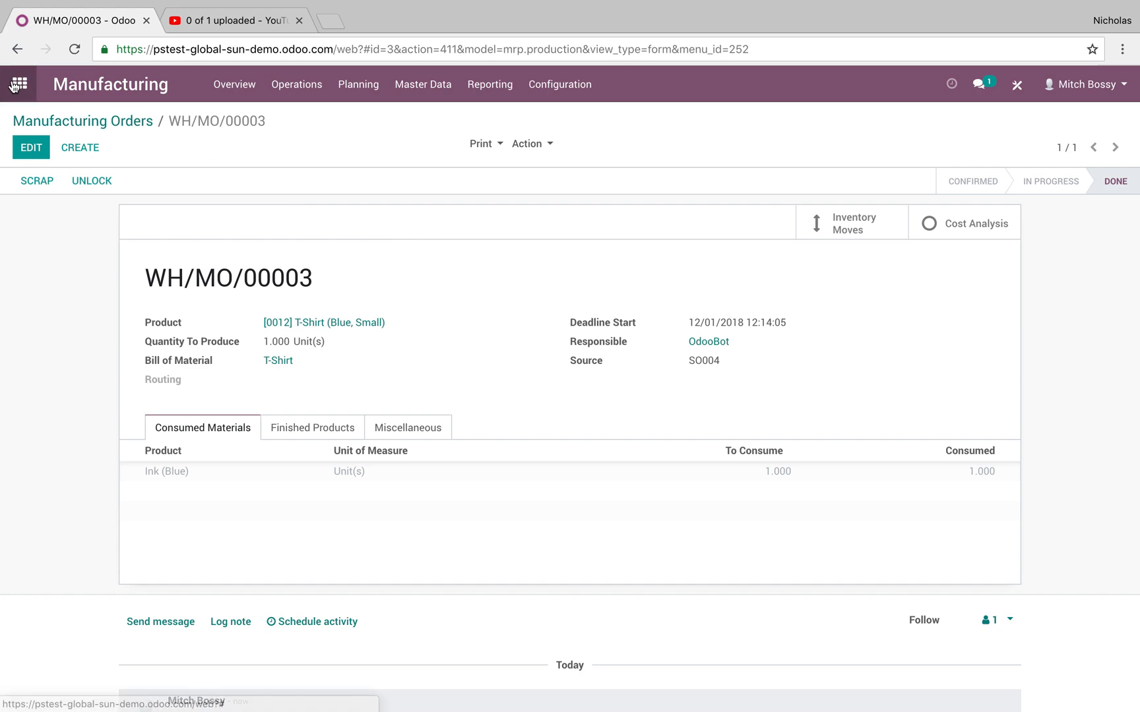
pyautogui.write('inv')
pyautogui.press('Return')
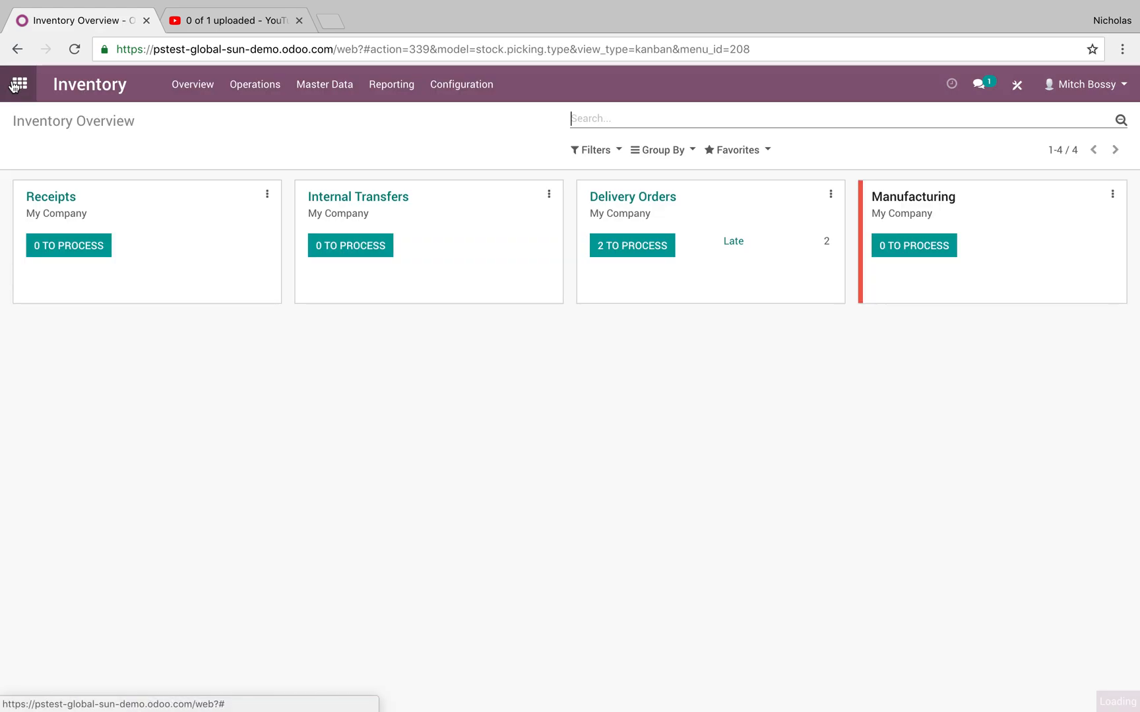
pyautogui.click(614, 249)
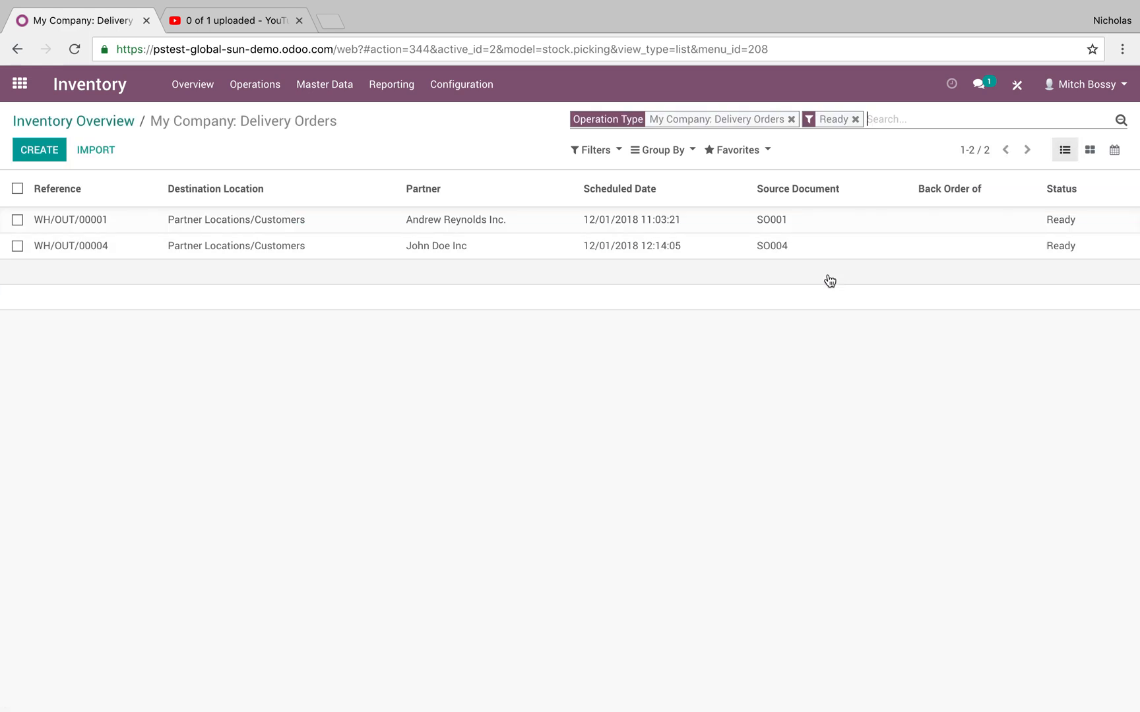
pyautogui.click(1073, 257)
pyautogui.click(41, 181)
pyautogui.click(220, 234)
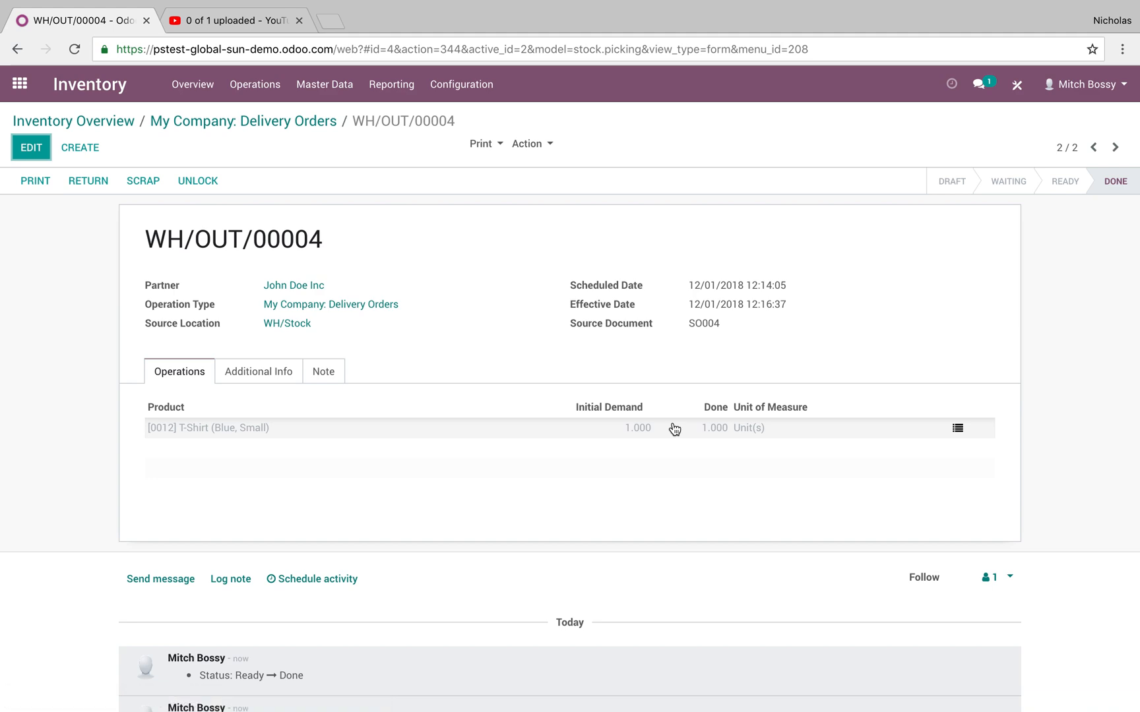
# Switch to the customer portal, open the newest sales order to check its delivery and invoice status, and return to the portal home.
pyautogui.hotkey('ctrl', 'Right')
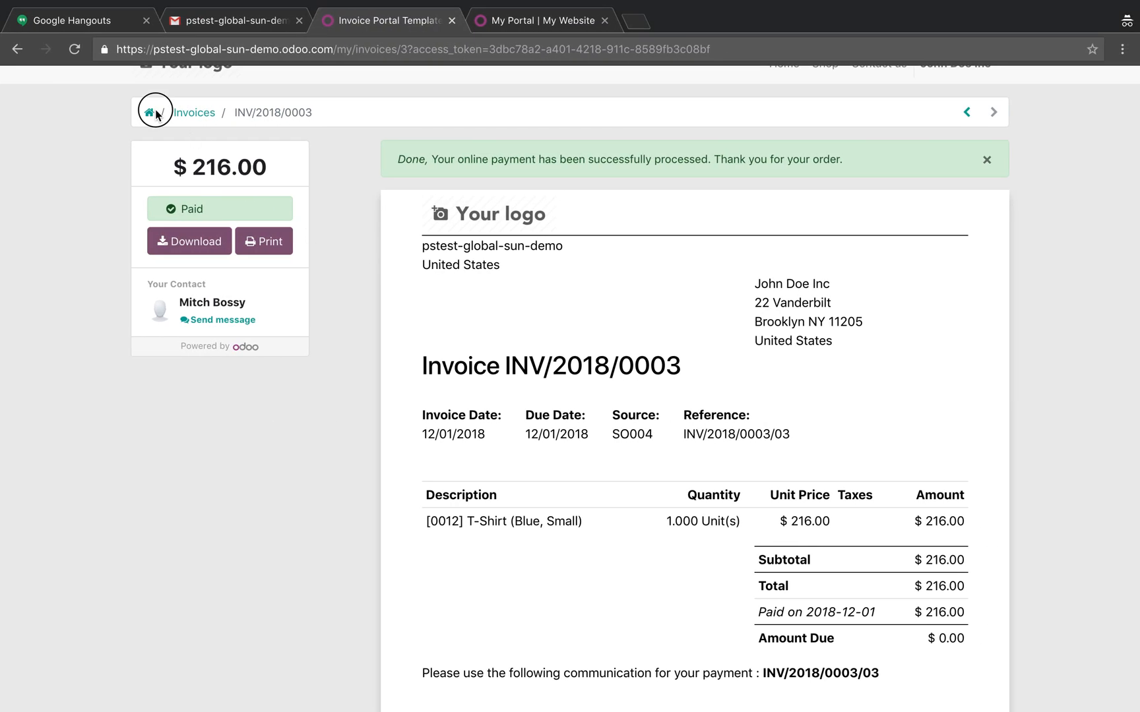
pyautogui.click(147, 115)
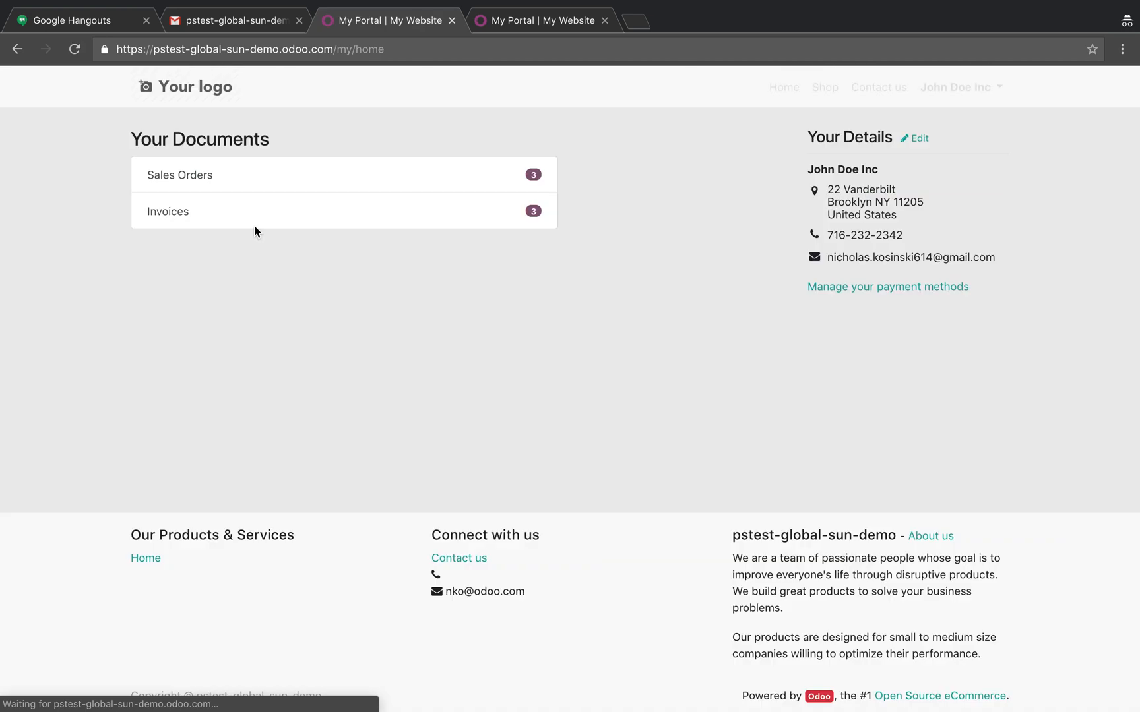
pyautogui.click(323, 179)
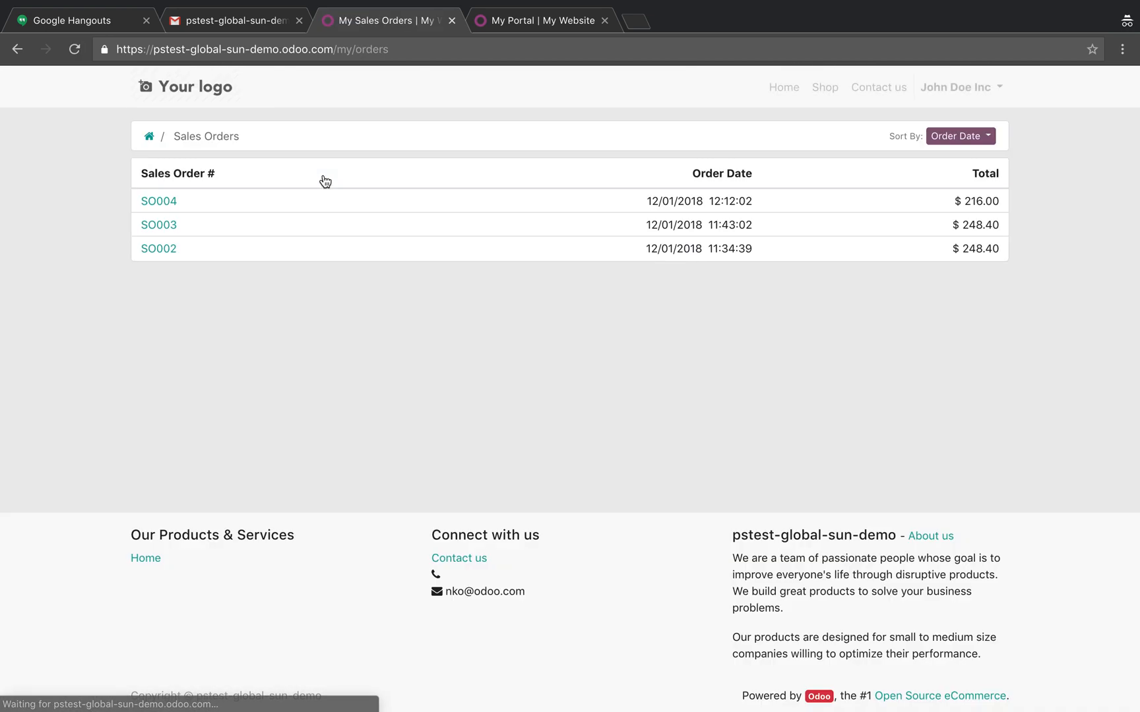
pyautogui.click(165, 202)
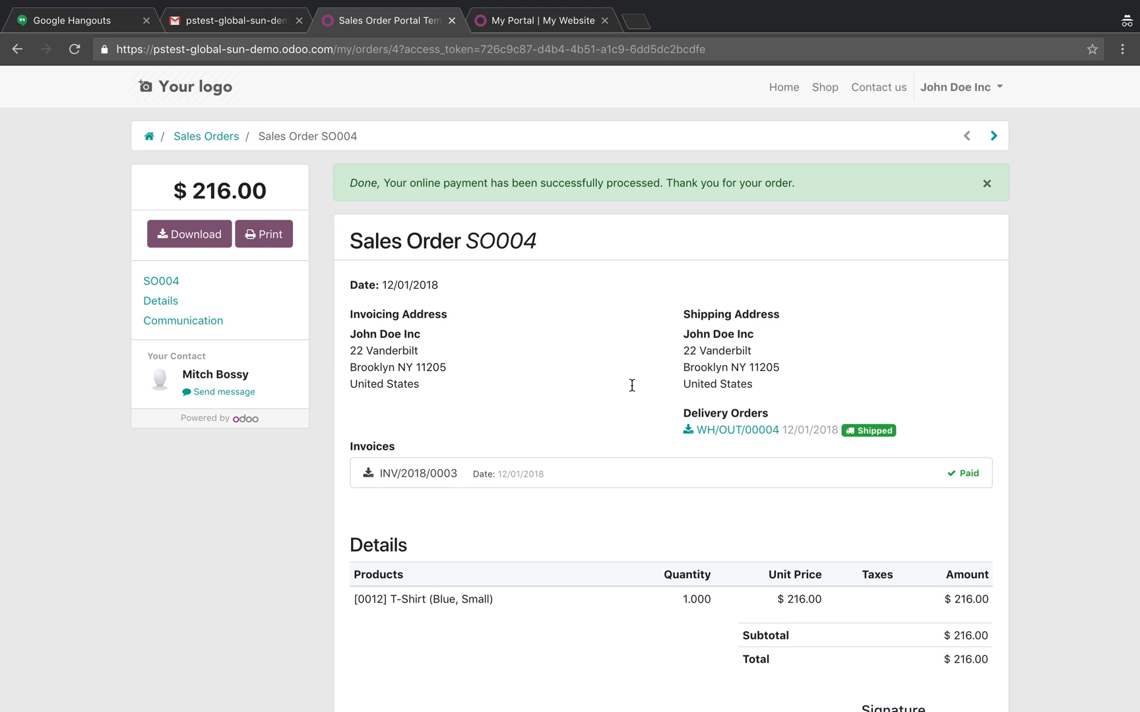
pyautogui.click(149, 137)
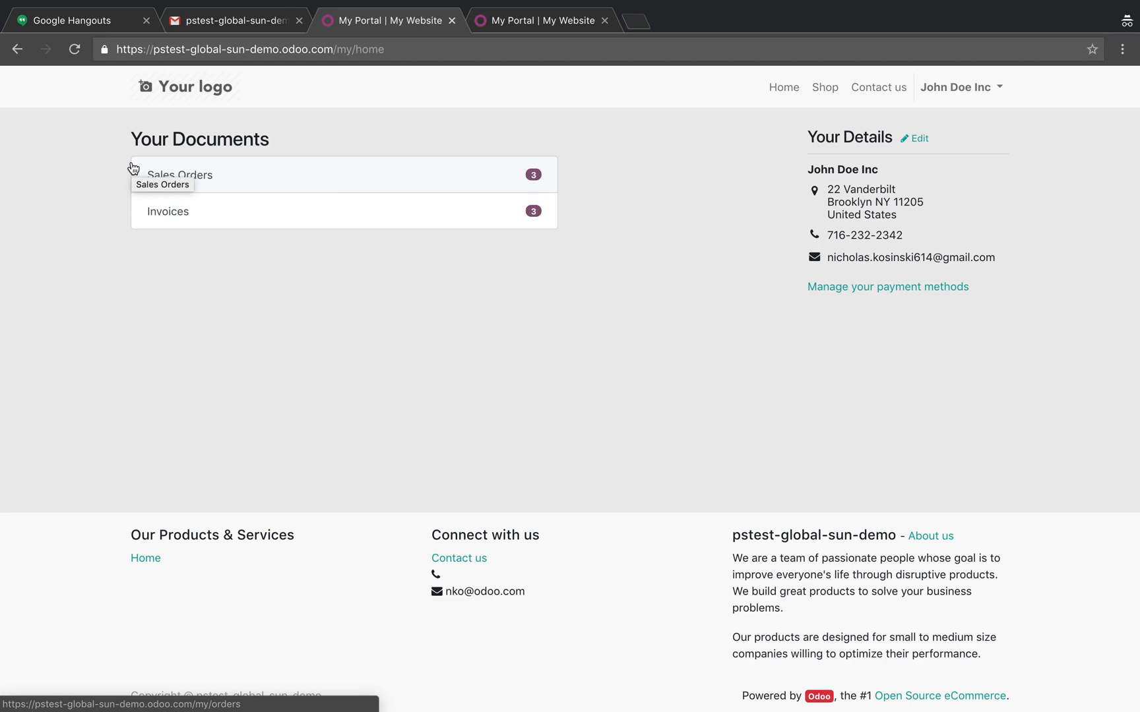
# Switch back to the Odoo backend and open the T-Shirt product from the Inventory products.
pyautogui.hotkey('ctrl', 'Left')
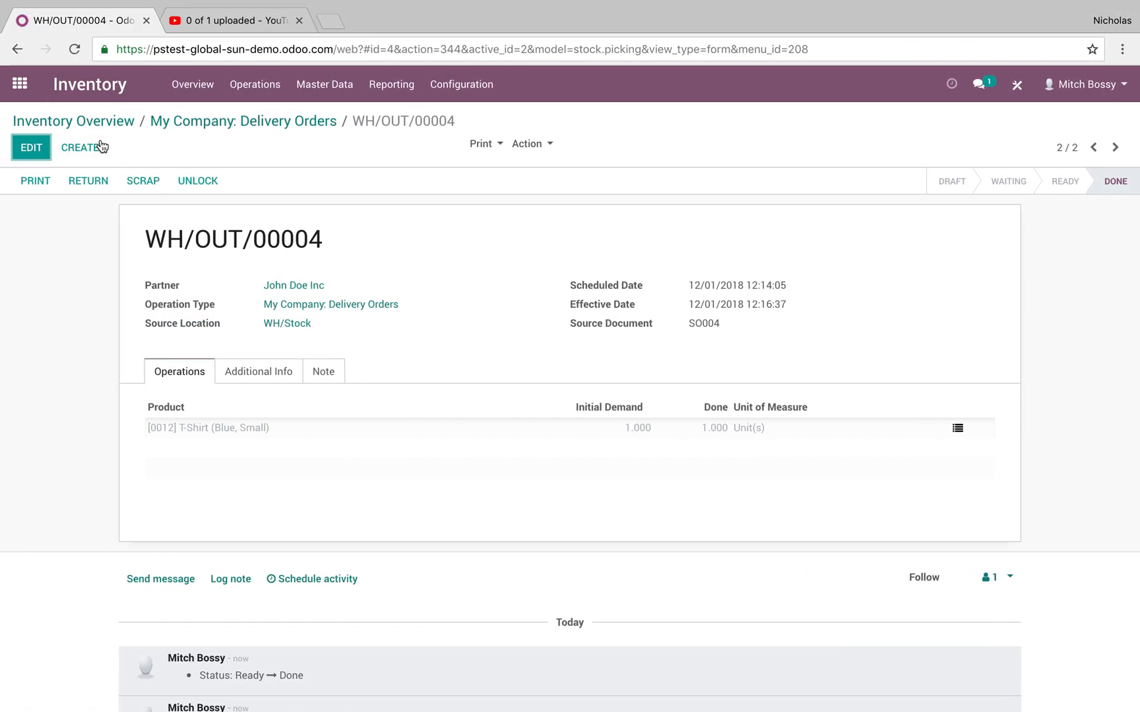
pyautogui.click(304, 92)
pyautogui.click(310, 113)
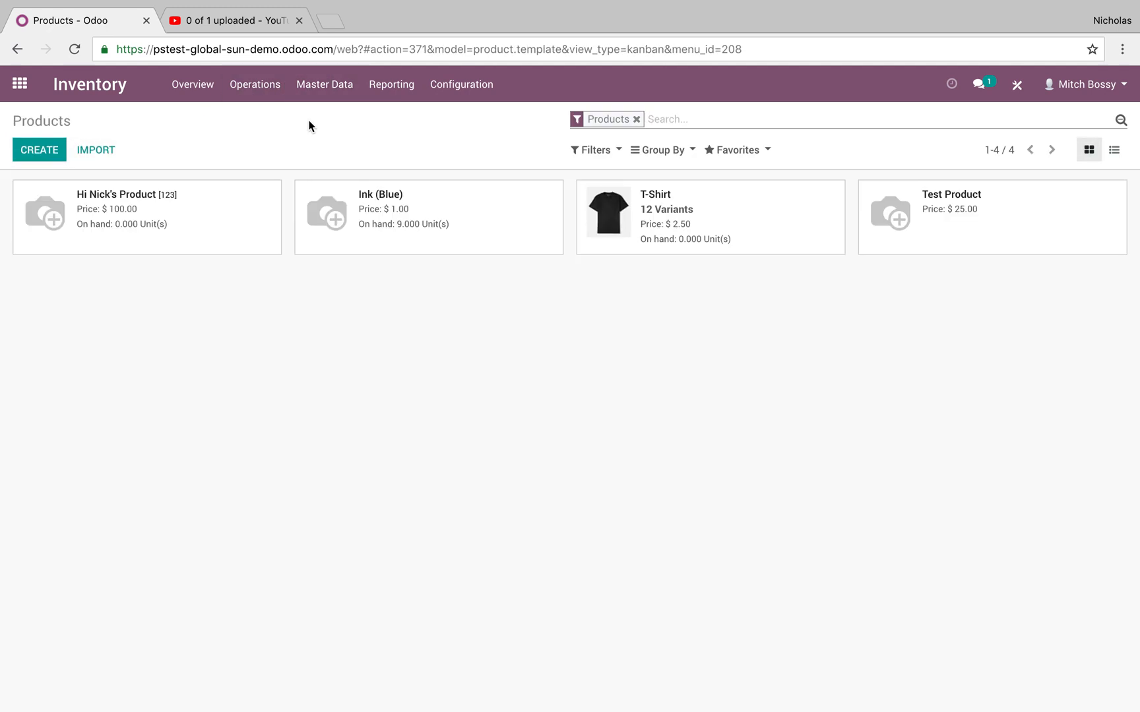
pyautogui.click(835, 193)
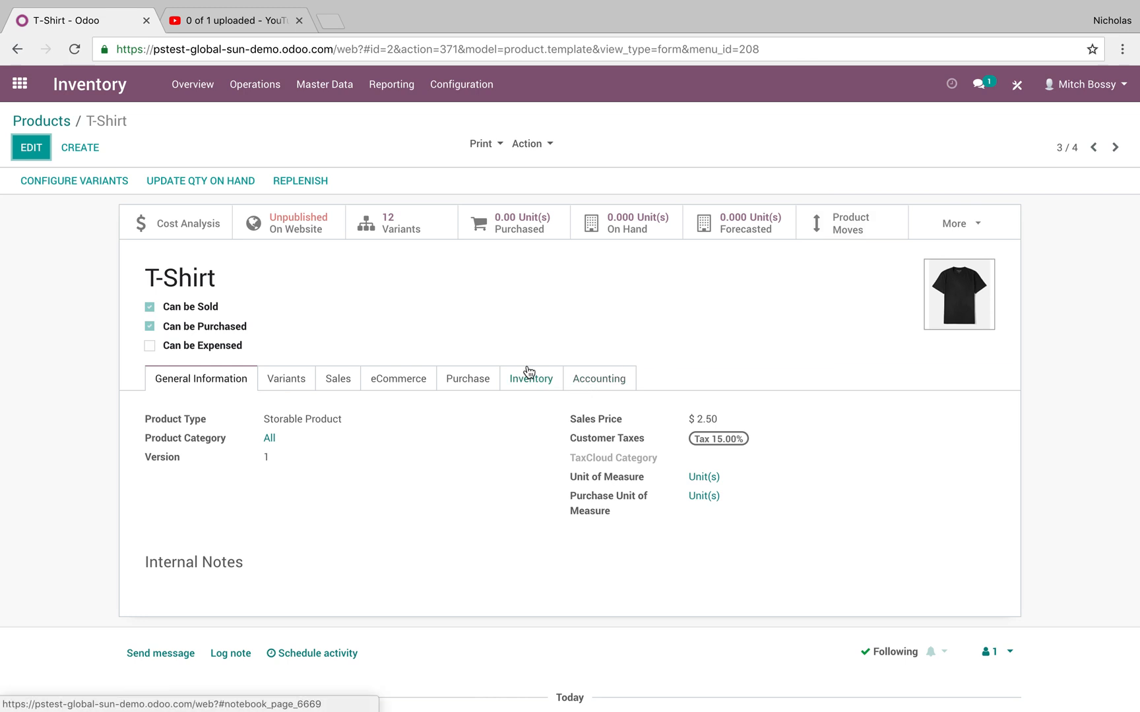
# Filter the product variants by the attribute value "blue" and open the T-Shirt (Blue, Small) variant.
pyautogui.click(317, 92)
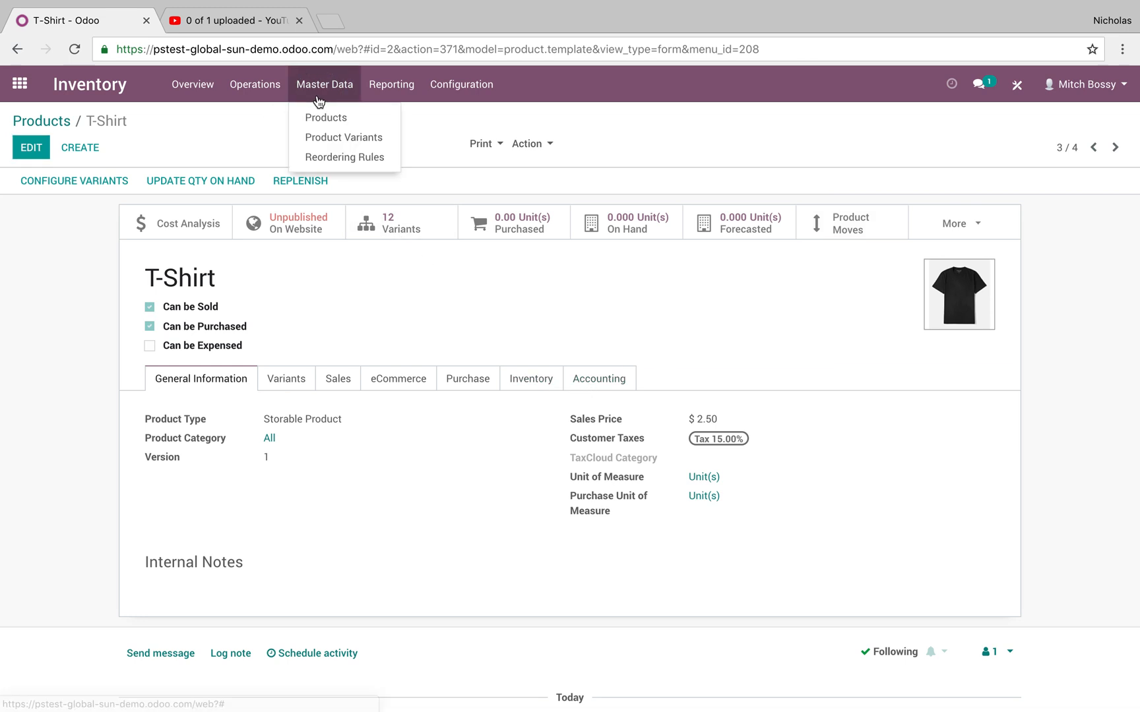
pyautogui.click(325, 139)
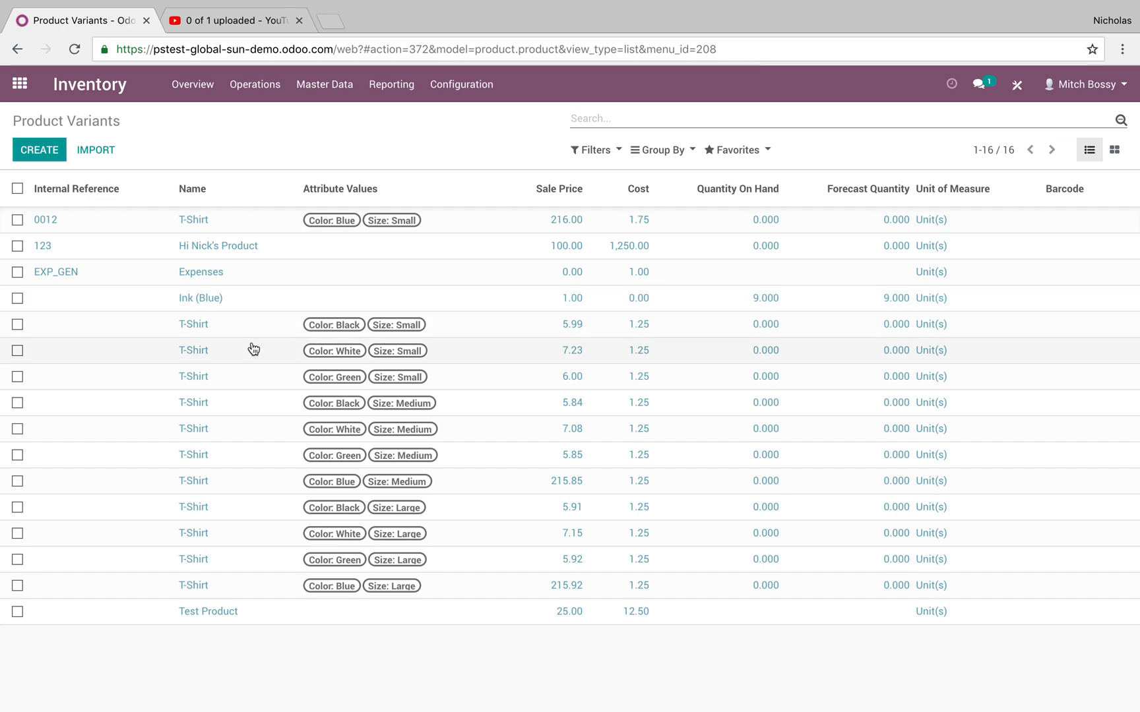
pyautogui.write('blue')
pyautogui.press('Down')
pyautogui.press('Down')
pyautogui.press('Return')
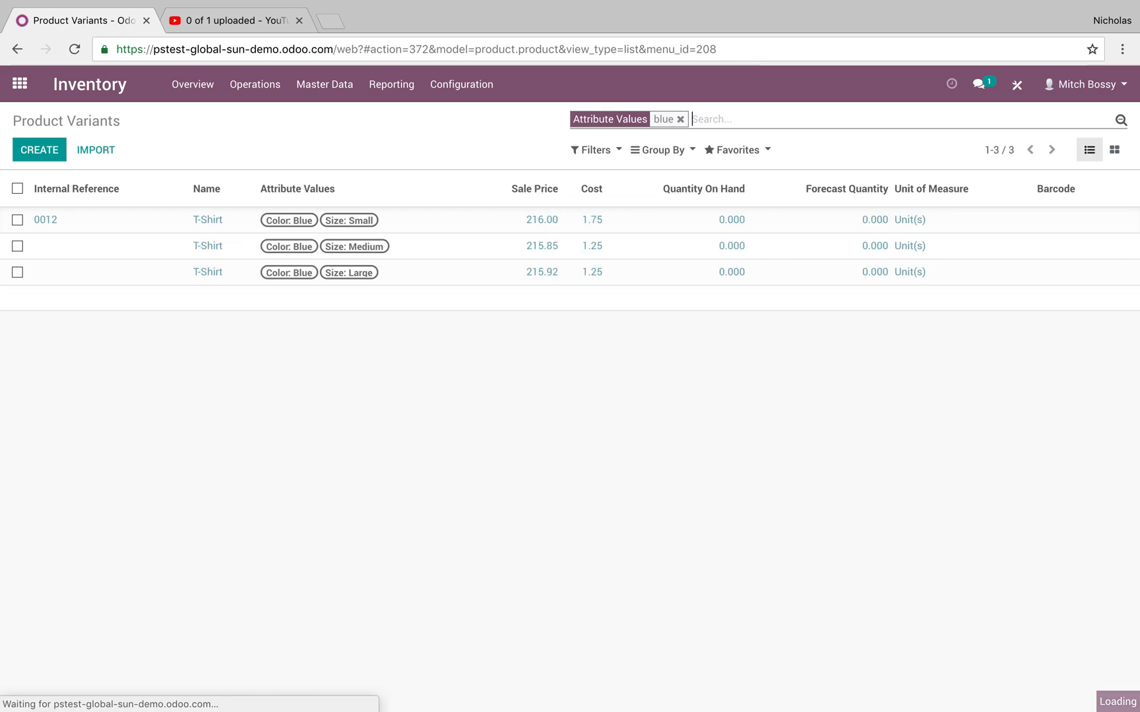
pyautogui.click(151, 221)
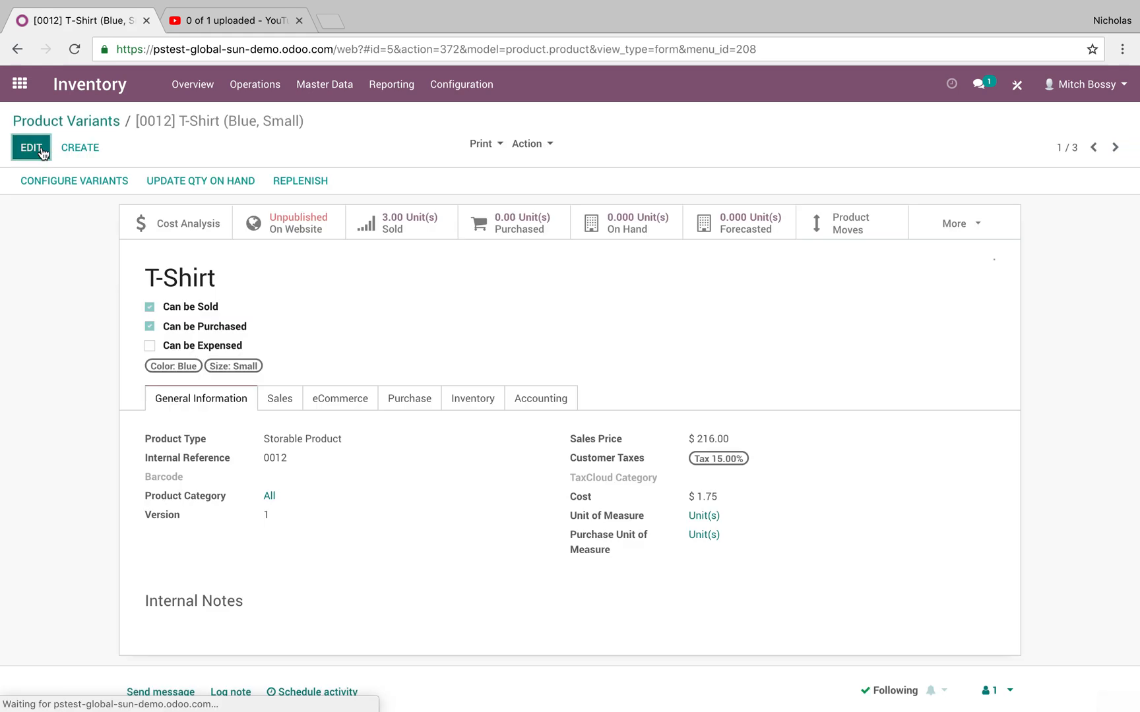
# Set the T-Shirt (Blue, Small) variant's invoicing policy to Delivered quantities and save it.
pyautogui.click(31, 147)
pyautogui.click(285, 425)
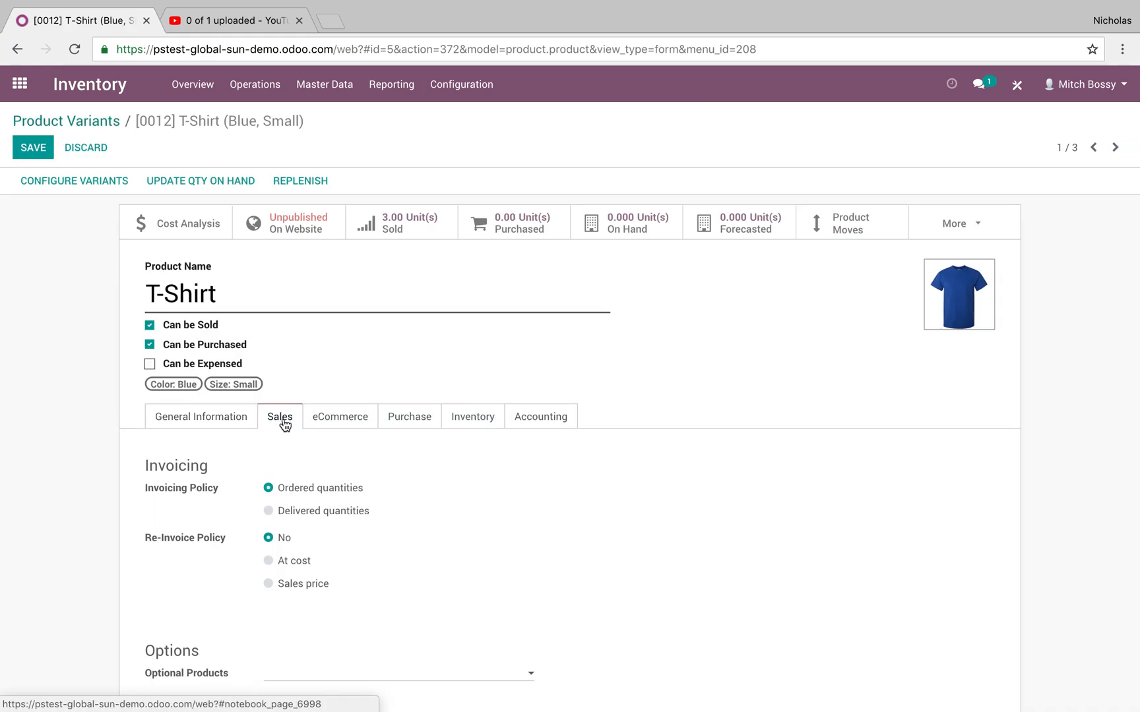
pyautogui.click(328, 511)
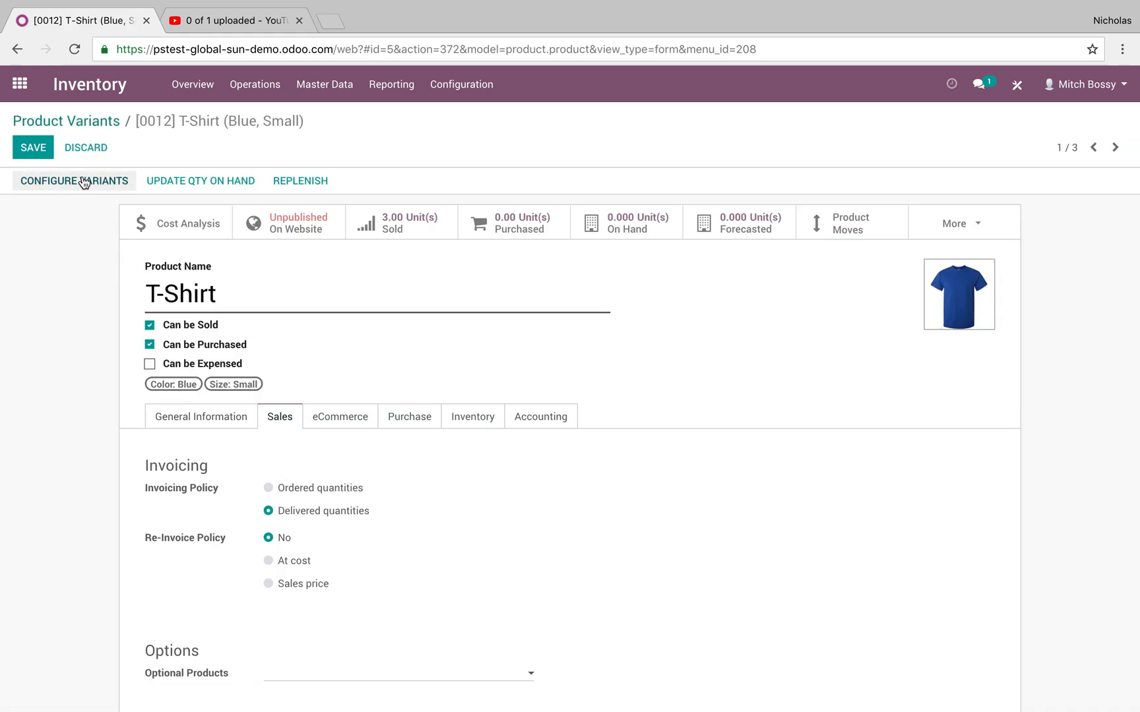
pyautogui.click(33, 147)
pyautogui.click(41, 120)
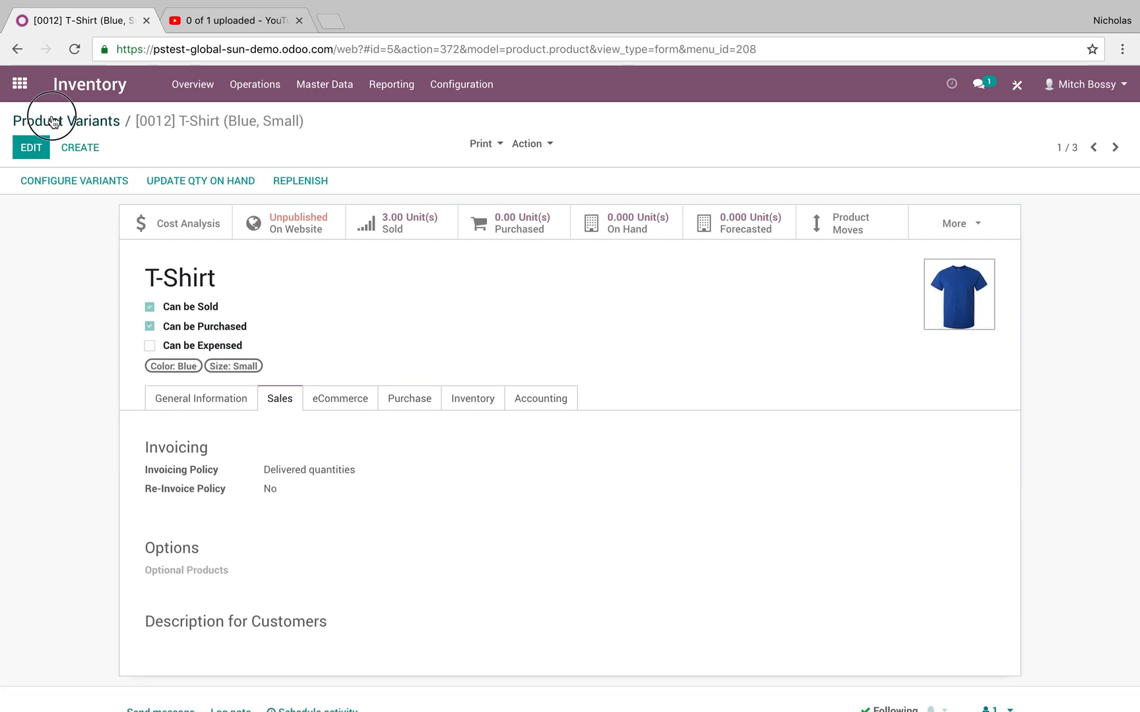
# Go to the Sales app and create a new quotation for the same customer as the previous orders.
pyautogui.click(19, 82)
pyautogui.write('sale')
pyautogui.press('Return')
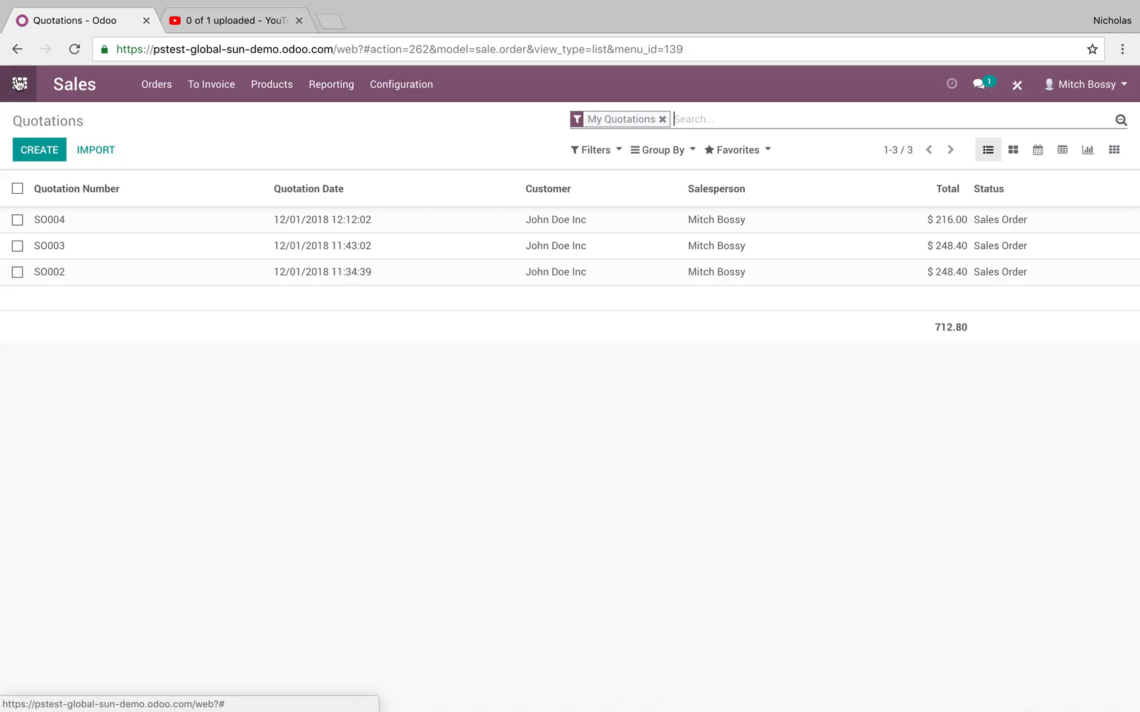
pyautogui.click(40, 149)
pyautogui.click(343, 294)
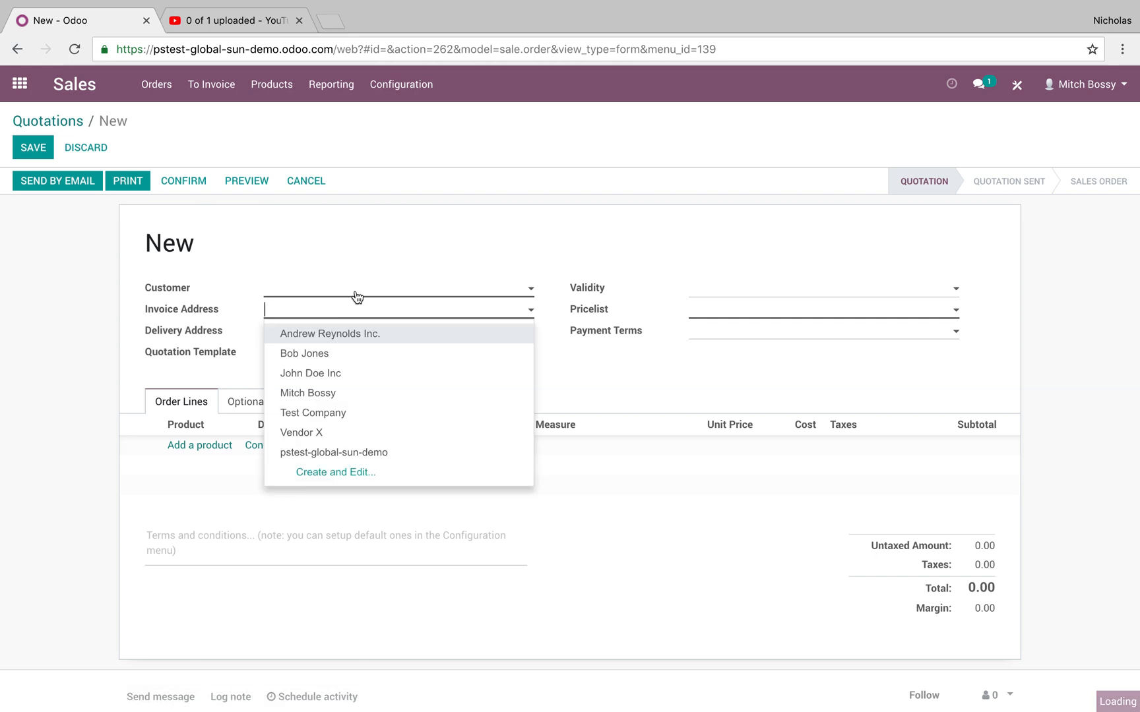
pyautogui.click(362, 333)
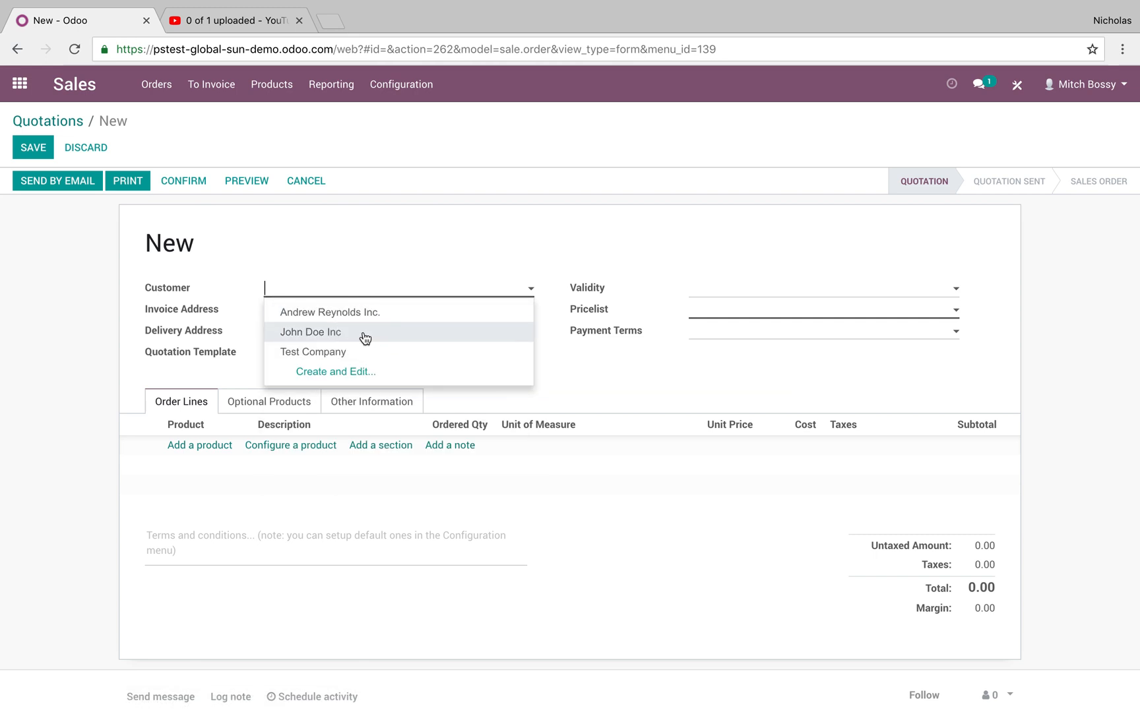
# Configure the T-Shirt product as Blue, Small and add it to the quotation's order lines.
pyautogui.click(199, 446)
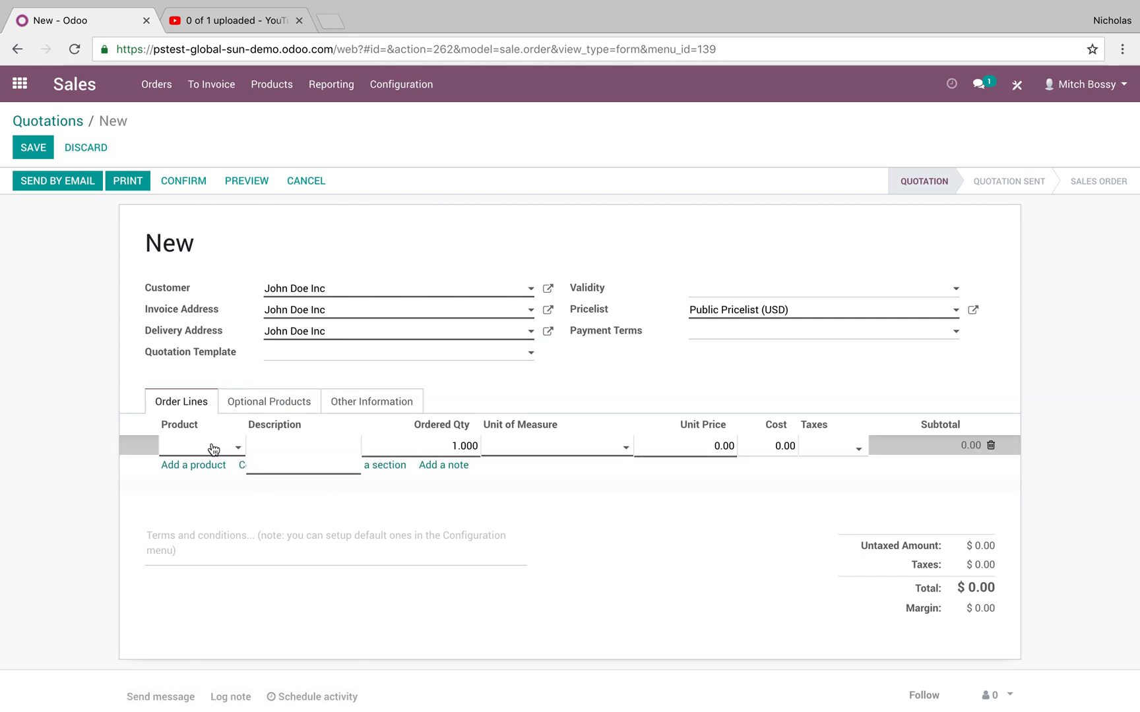
pyautogui.click(293, 445)
pyautogui.click(204, 498)
pyautogui.click(299, 448)
pyautogui.click(401, 171)
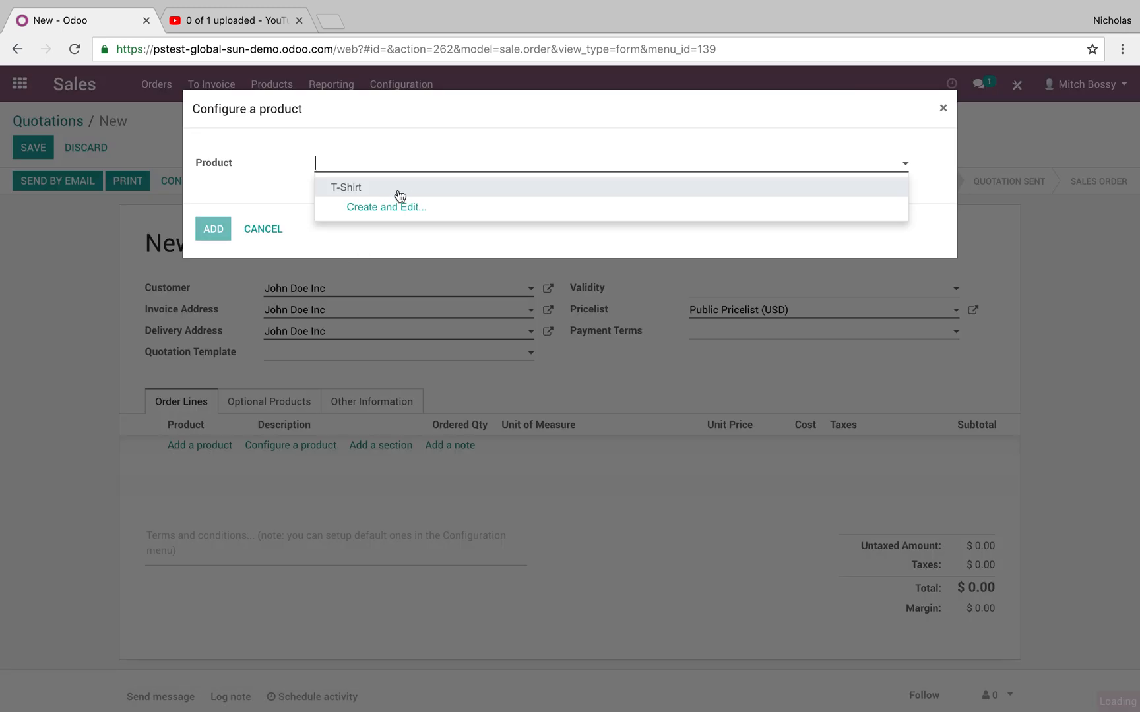
pyautogui.click(399, 191)
pyautogui.click(645, 414)
pyautogui.click(213, 531)
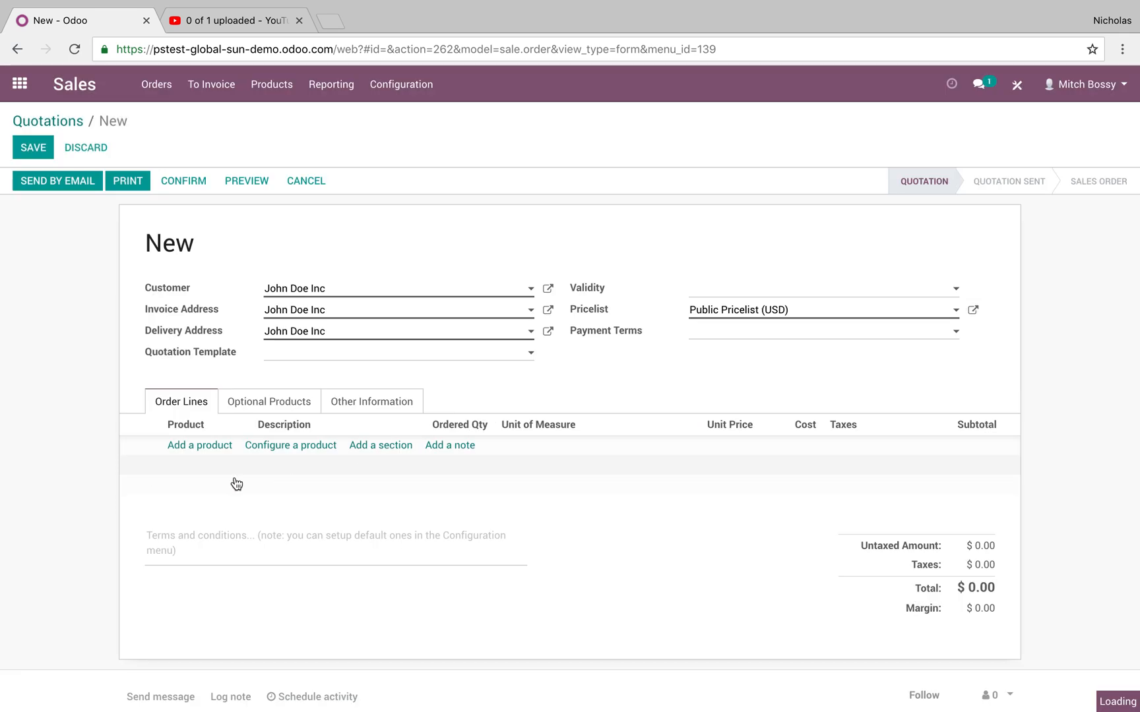
# Set the T-Shirt line's unit price to 12.25 and its ordered quantity to 125.
pyautogui.click(734, 446)
pyautogui.write('12.25')
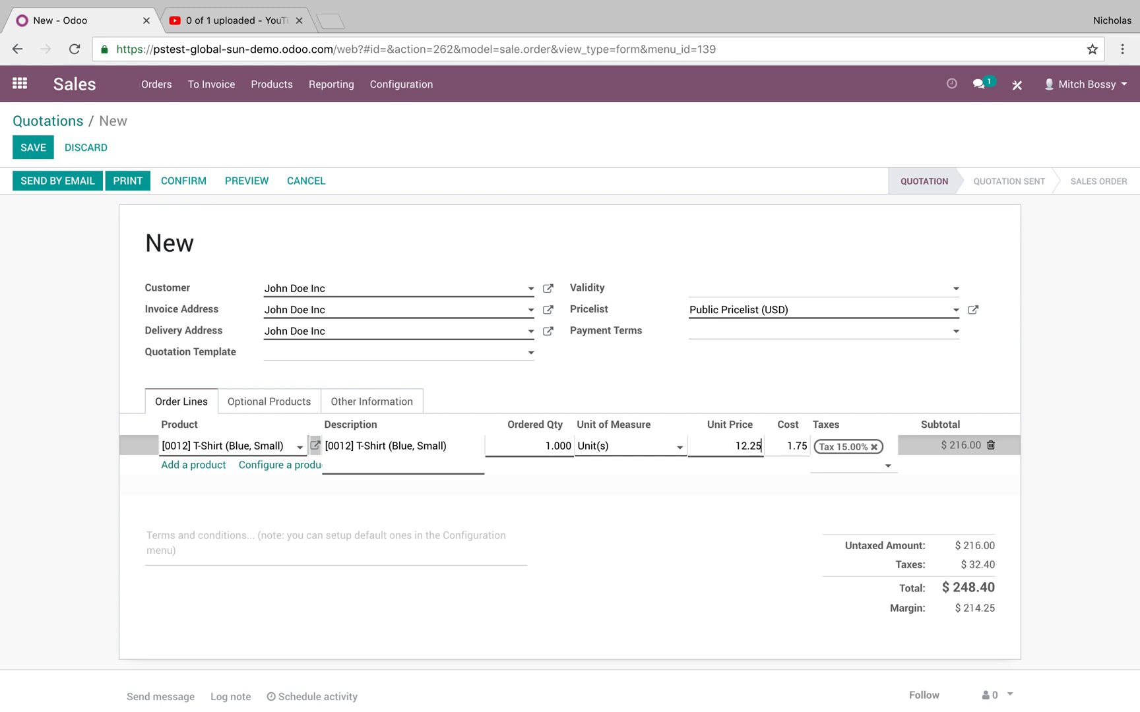
pyautogui.click(1104, 490)
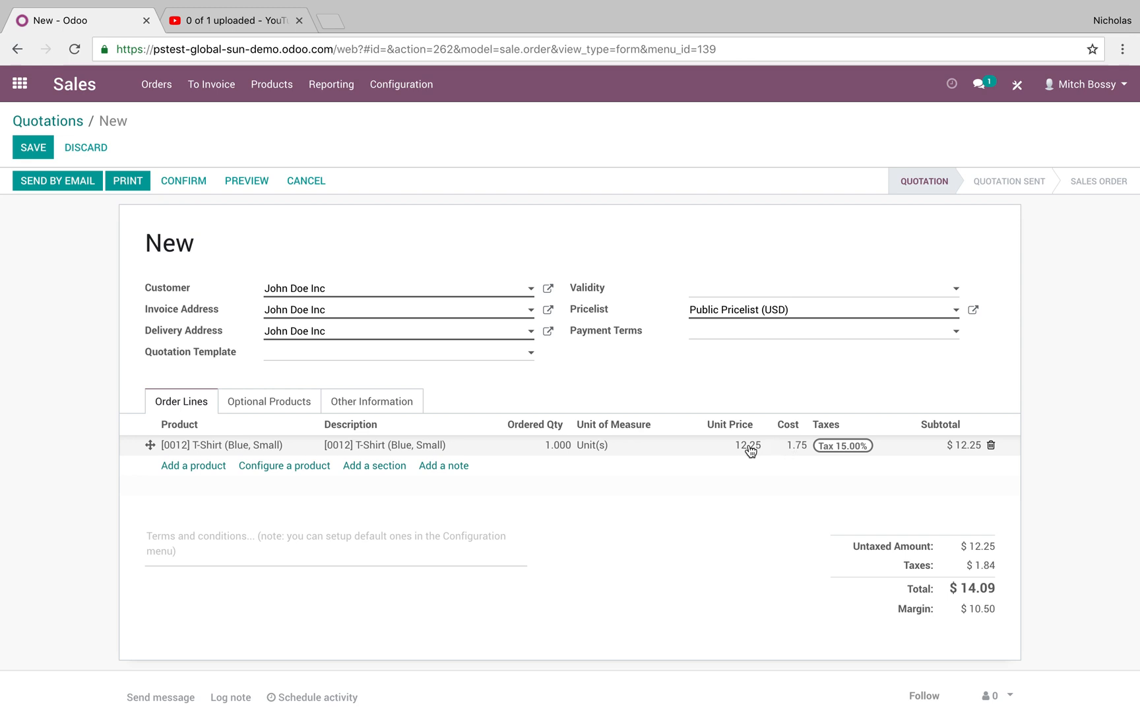
pyautogui.click(576, 448)
pyautogui.write('125')
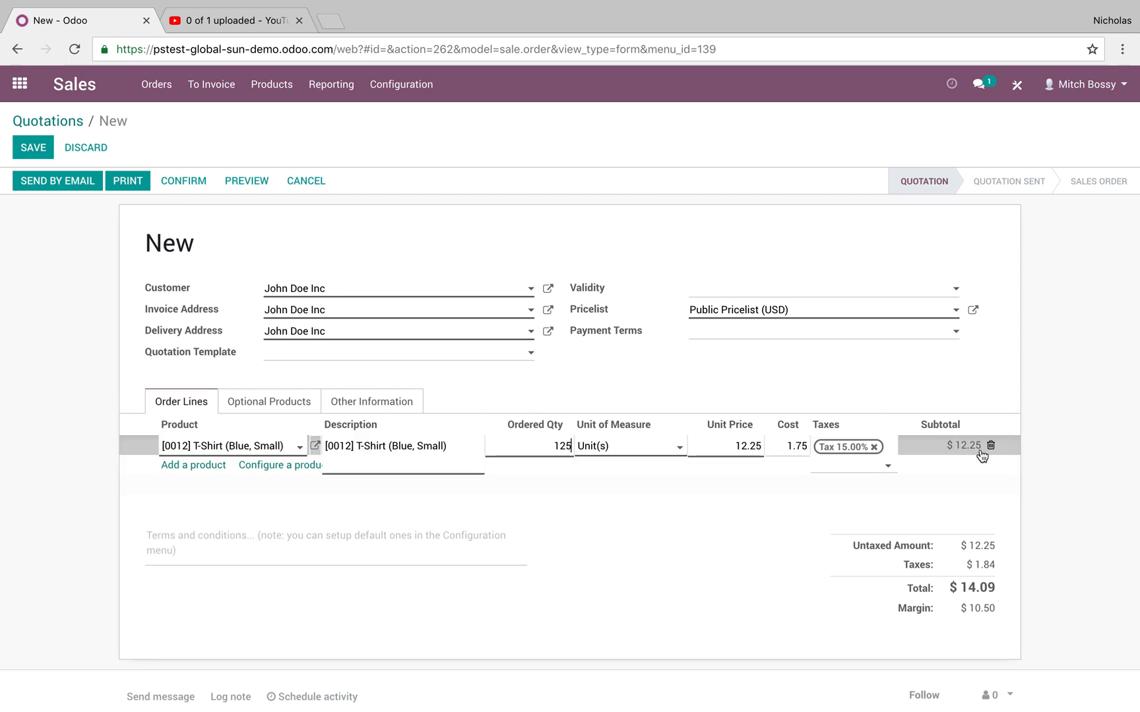
pyautogui.click(1052, 453)
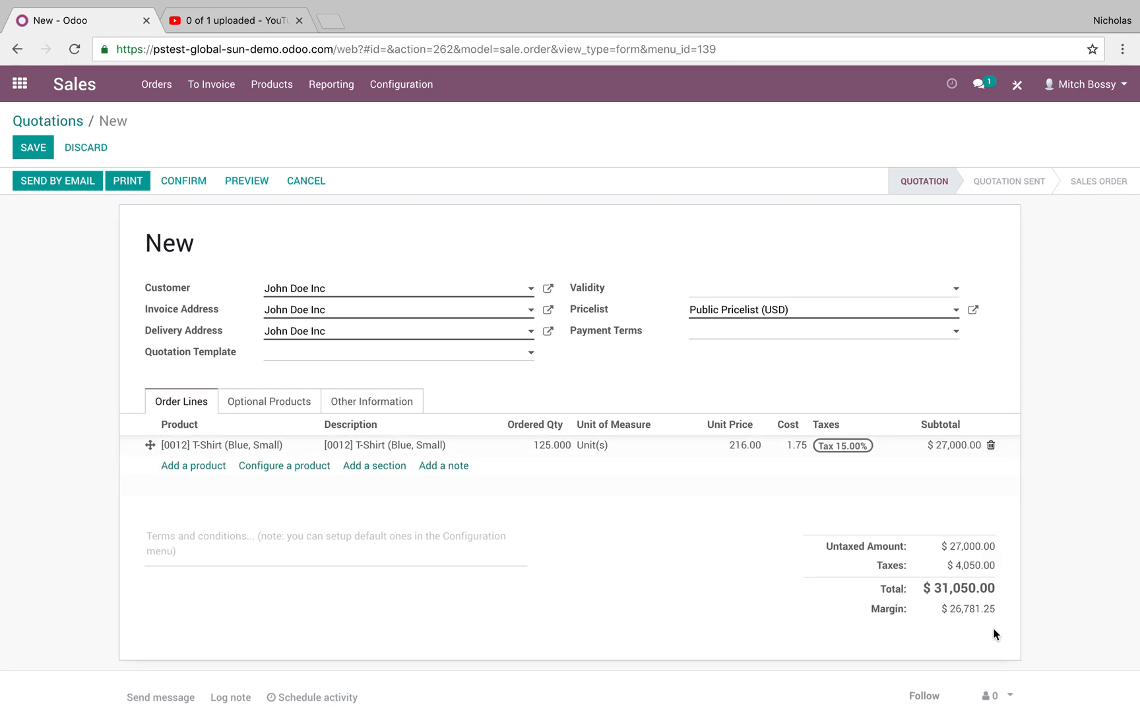
# Set the T-Shirt line's ordered quantity to 4.33.
pyautogui.click(539, 448)
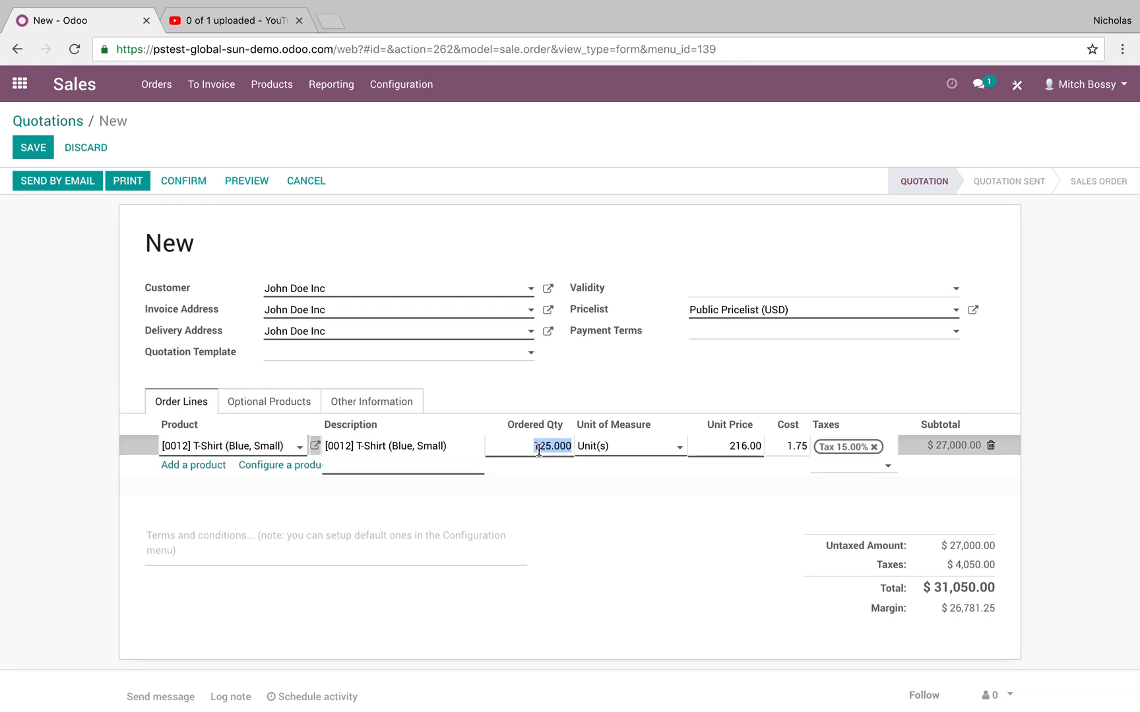
pyautogui.write('4.33')
pyautogui.click(1093, 395)
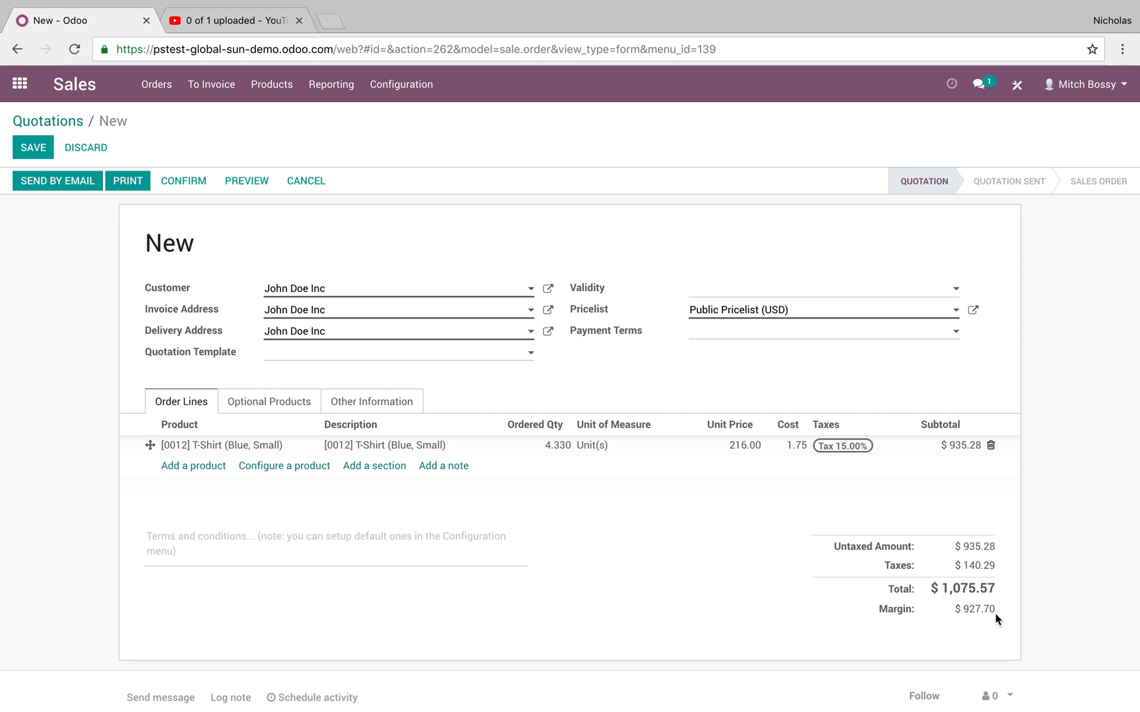
# Save the quotation and check its commission earned and its margin.
pyautogui.click(408, 409)
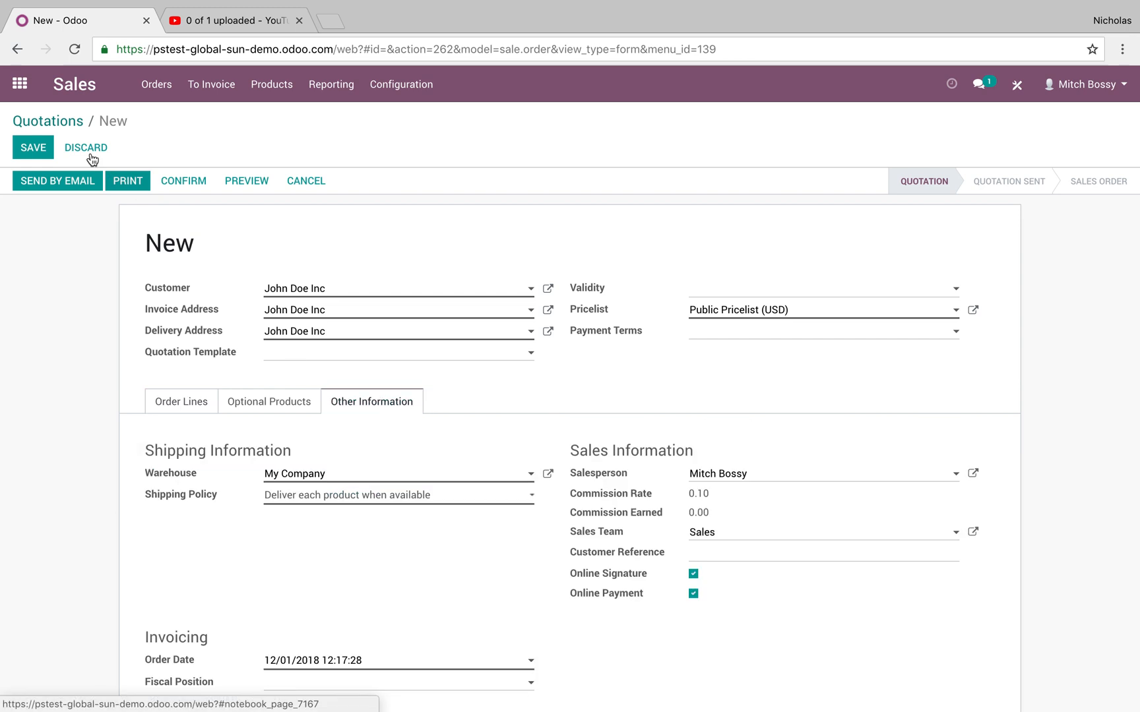
pyautogui.click(33, 147)
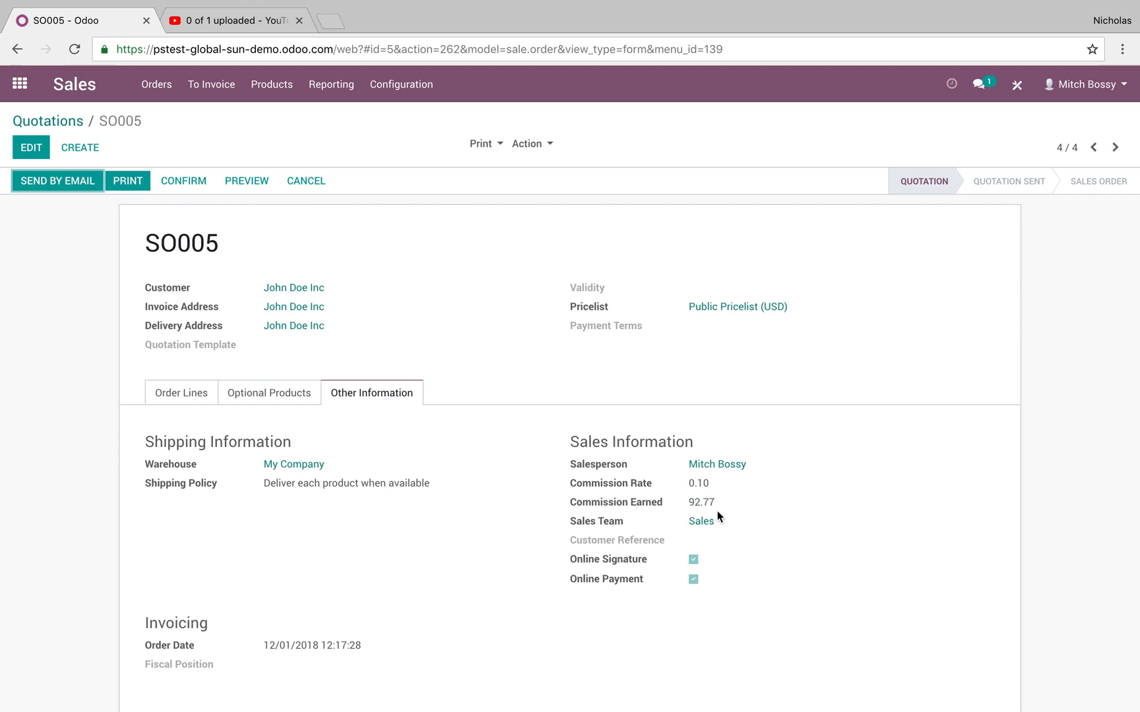
pyautogui.click(180, 392)
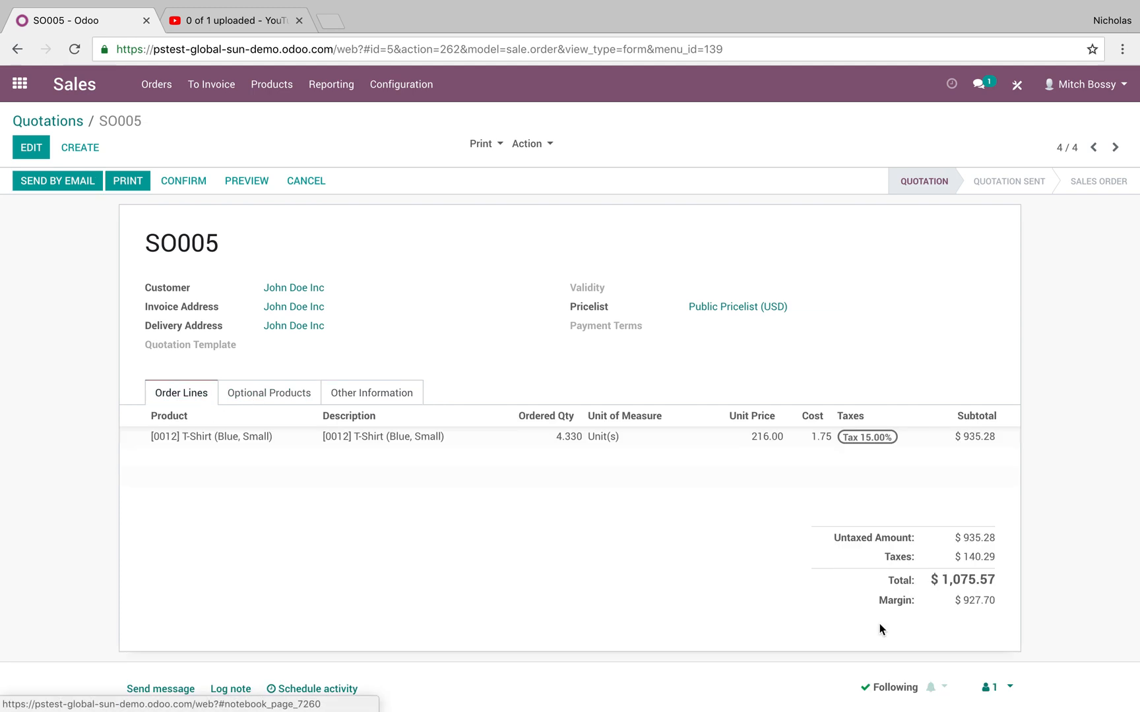
pyautogui.moveTo(998, 601); pyautogui.dragTo(947, 600)
pyautogui.click(1029, 603)
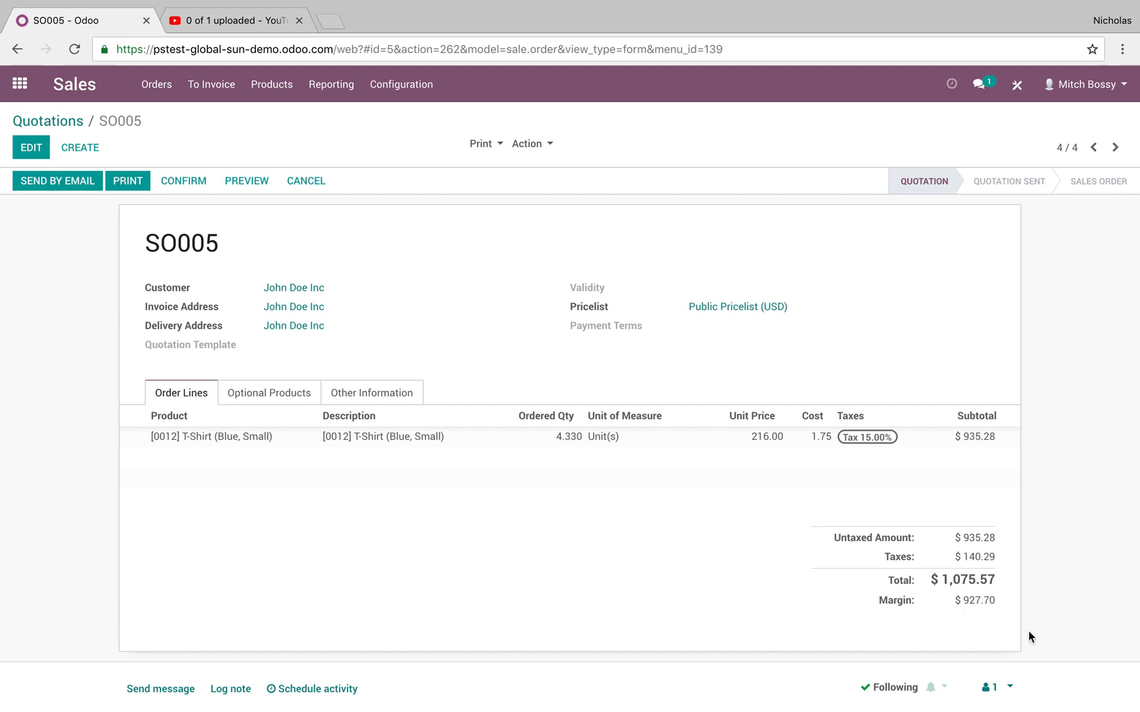
# Send the quotation to the customer by email and open the new message in the customer's Gmail inbox.
pyautogui.click(86, 180)
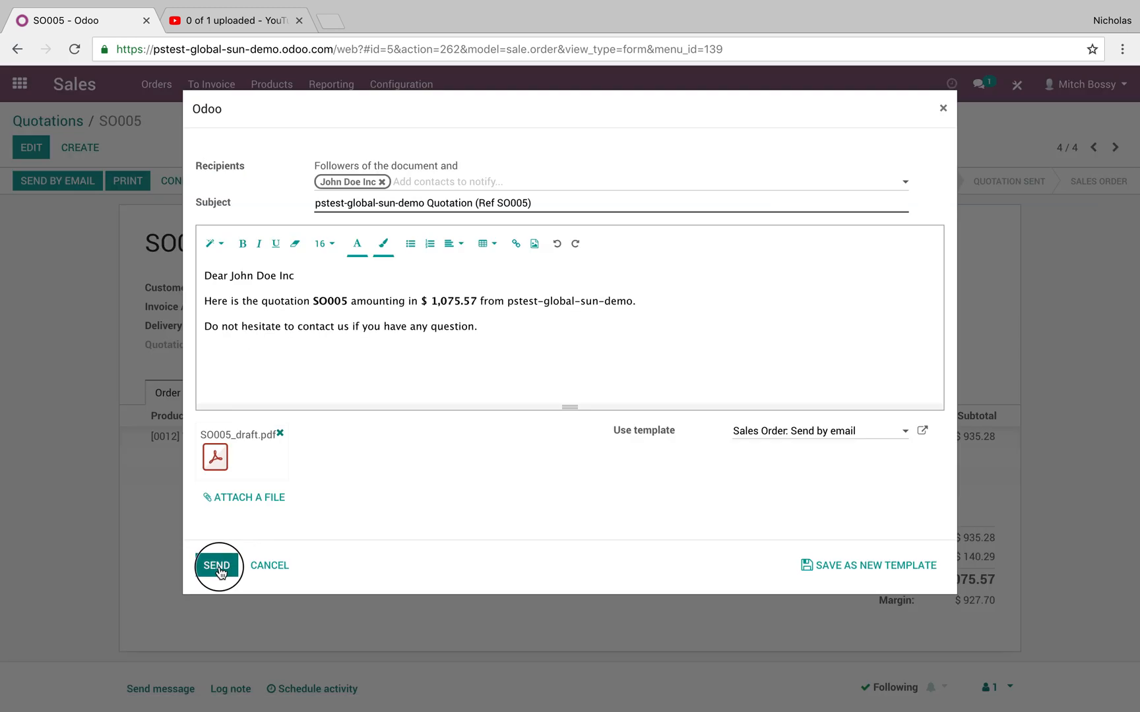
pyautogui.click(218, 565)
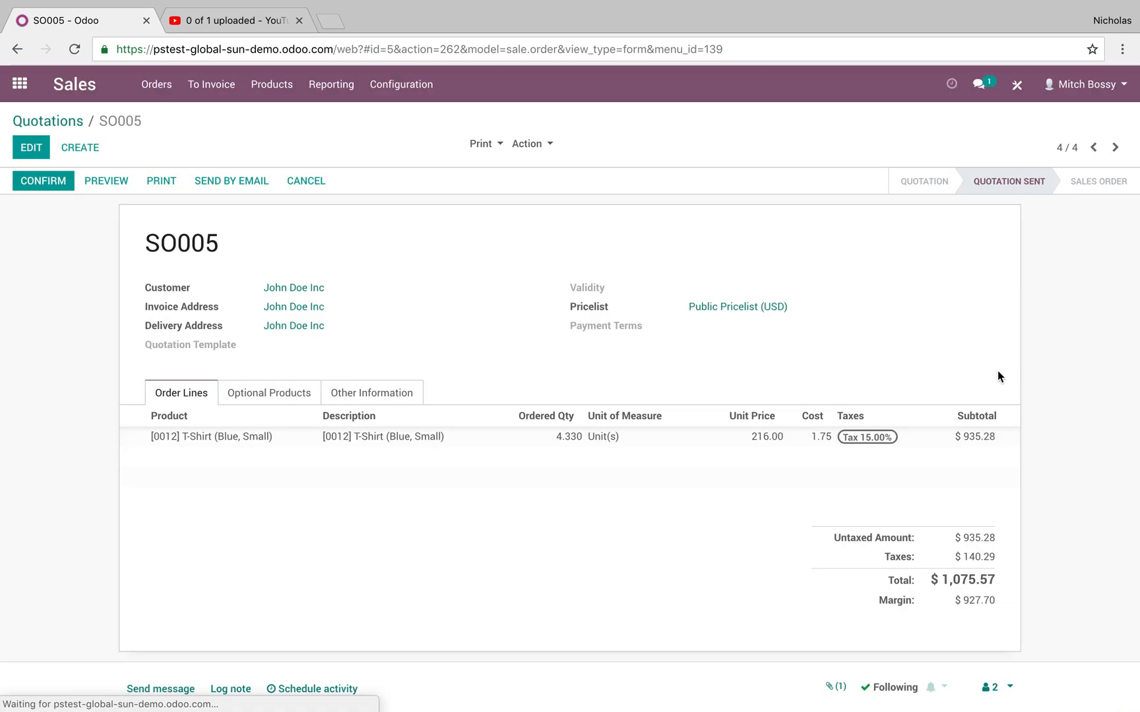
pyautogui.hotkey('ctrl', 'Right')
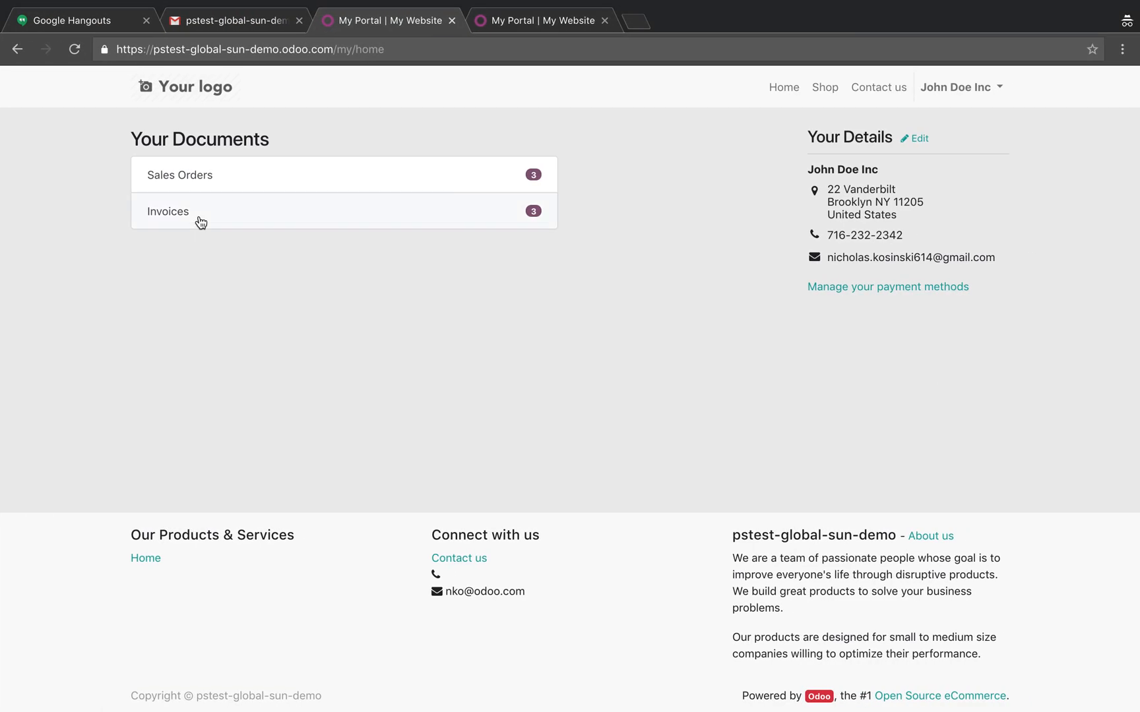
pyautogui.click(211, 19)
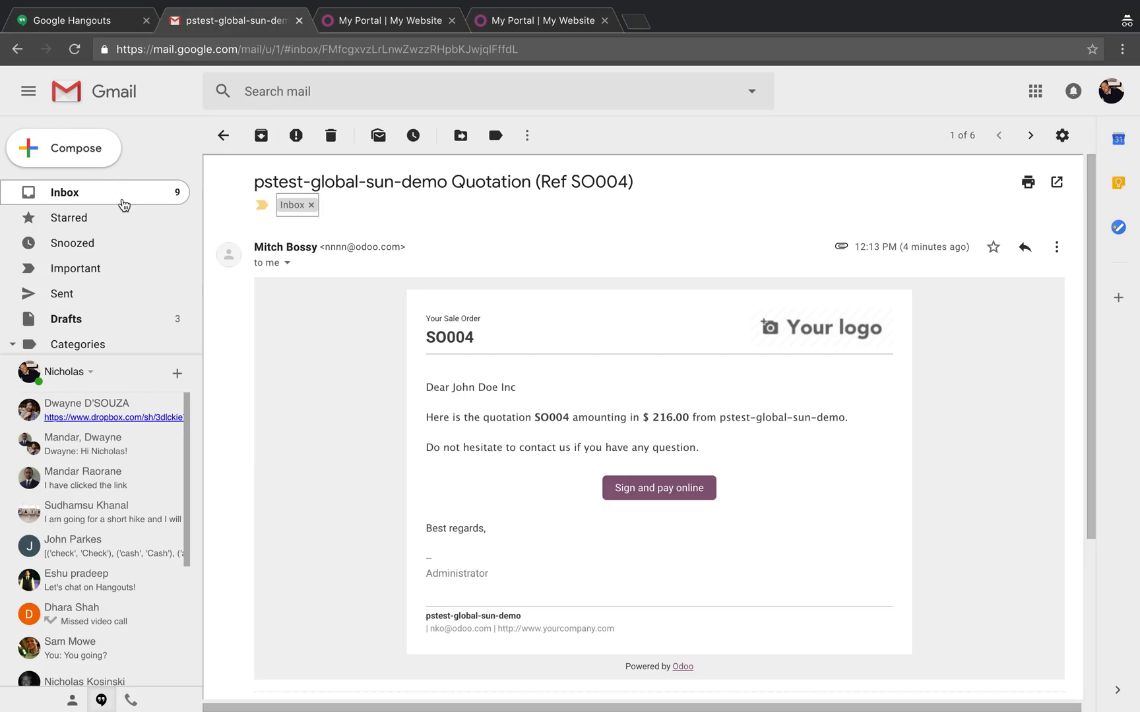
pyautogui.click(105, 196)
pyautogui.click(339, 212)
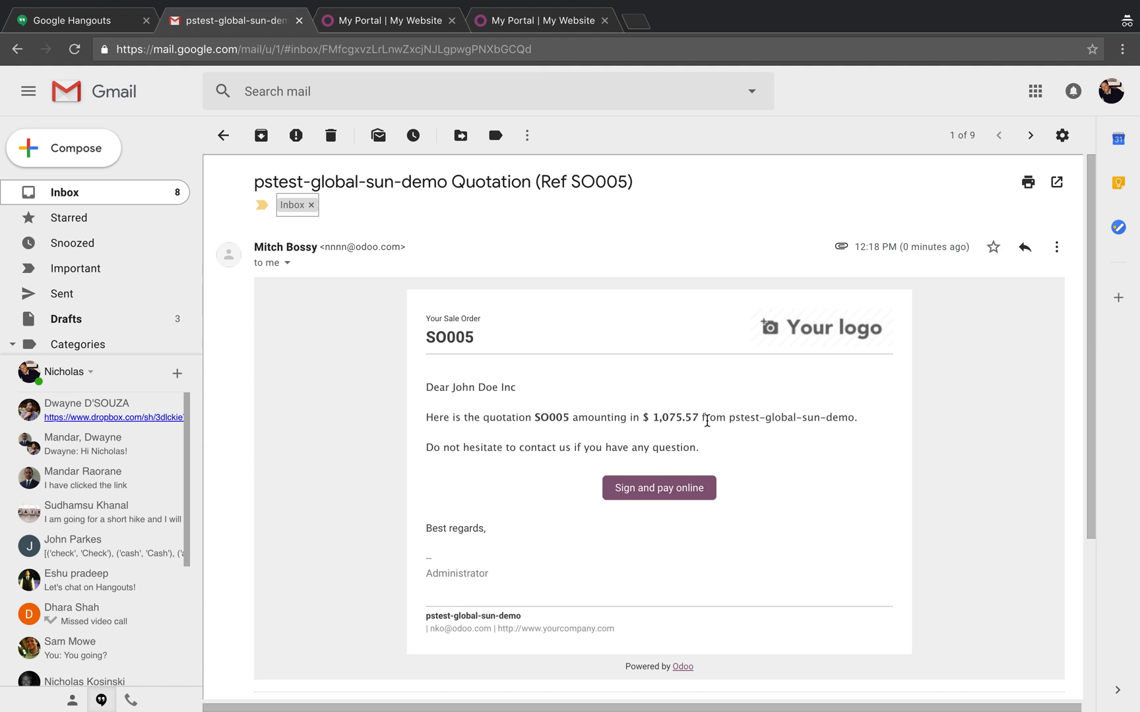
# Compare the quotation's total in Odoo with the amount stated in the customer's email.
pyautogui.hotkey('ctrl', 'Left')
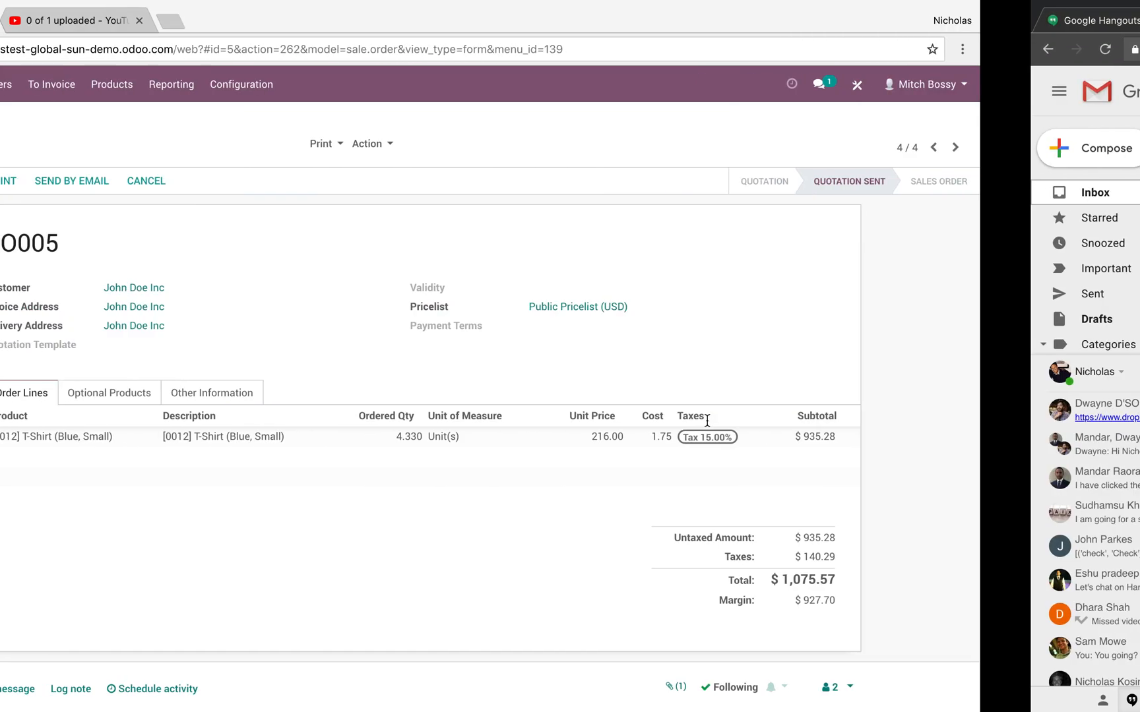
pyautogui.moveTo(940, 577); pyautogui.dragTo(994, 579)
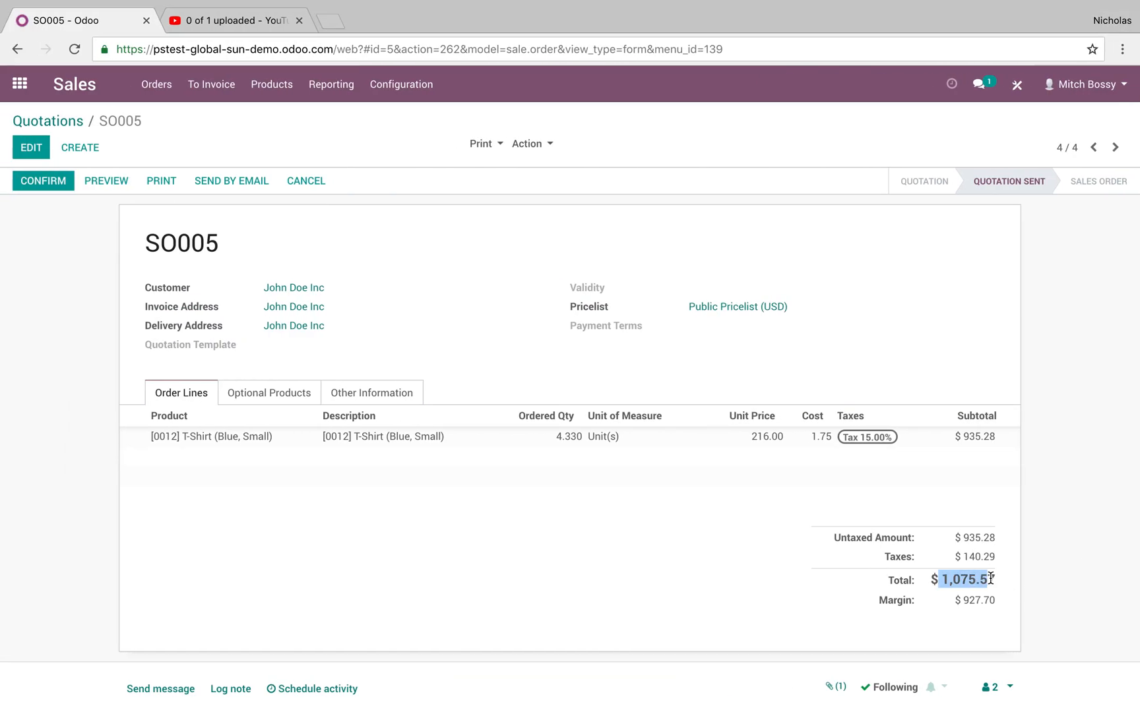
pyautogui.hotkey('ctrl', 'Right')
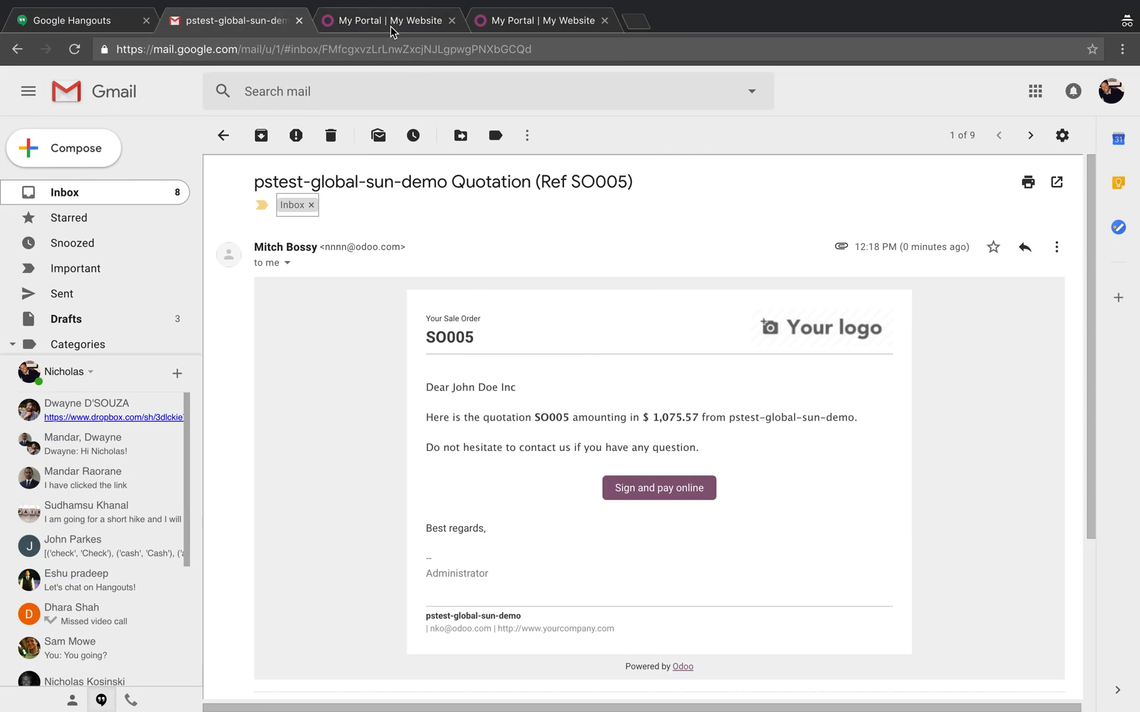
# Open the emailed T-Shirt quotation from the quotations list in the customer portal.
pyautogui.click(390, 27)
pyautogui.click(257, 183)
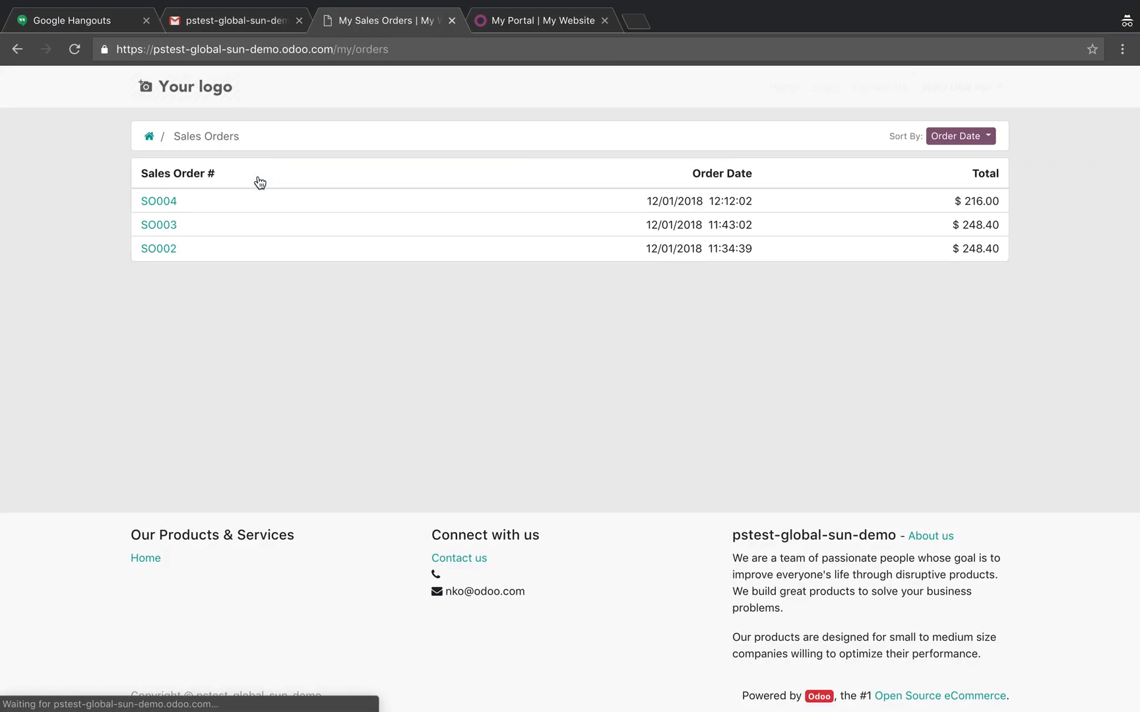
pyautogui.click(149, 136)
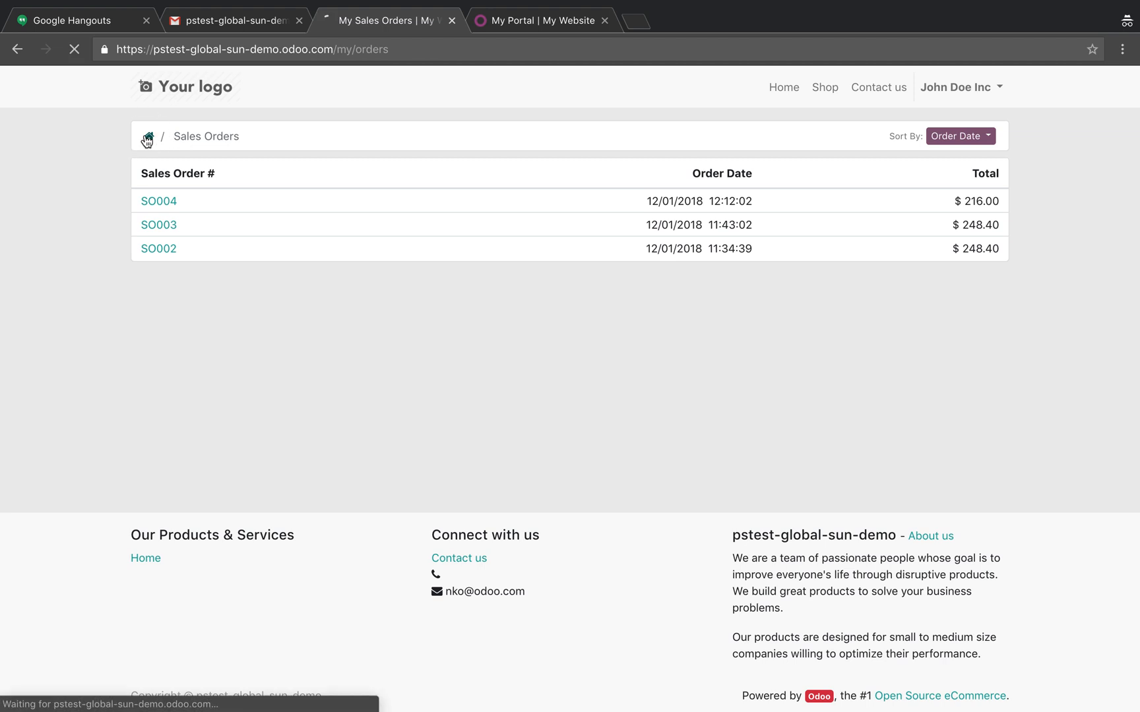
pyautogui.click(242, 177)
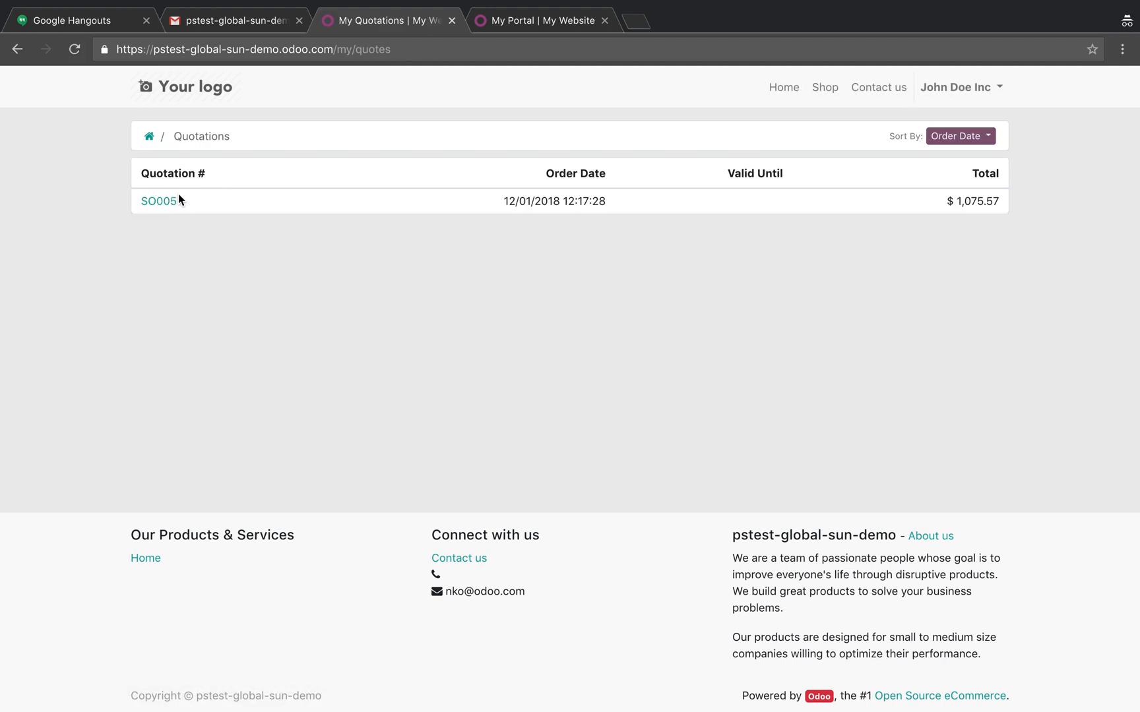
pyautogui.click(166, 202)
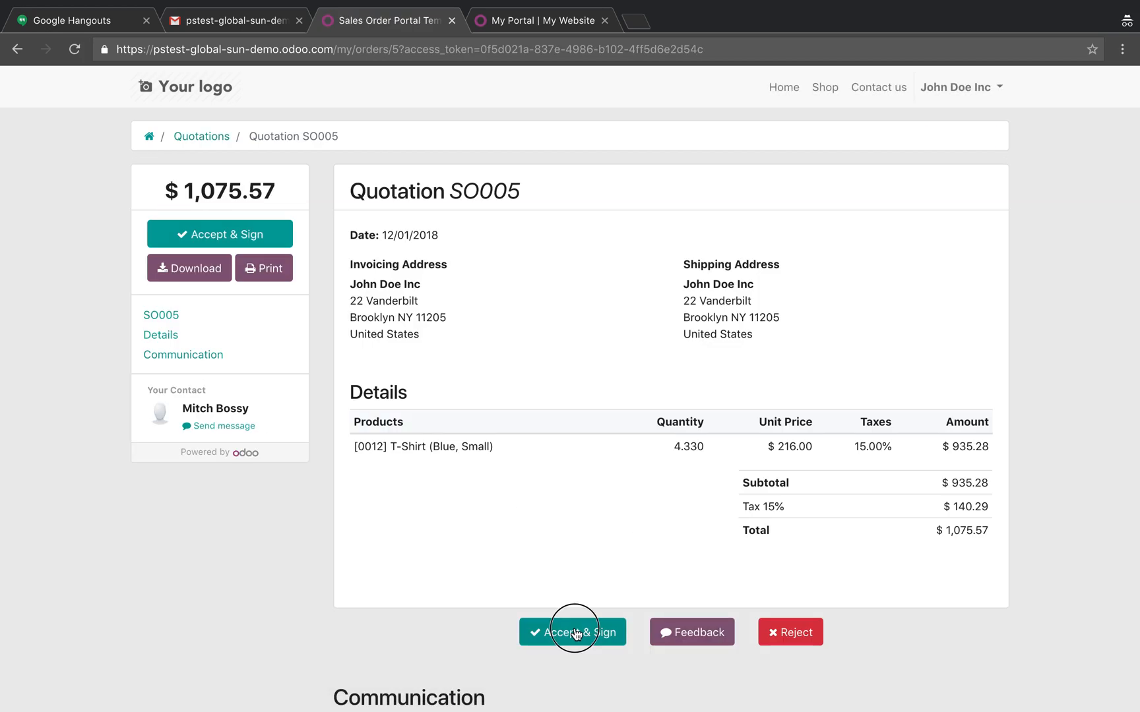
# Accept the quotation in the customer portal with a hand-drawn signature.
pyautogui.click(576, 634)
pyautogui.moveTo(572, 384)
pyautogui.mouseDown()
pyautogui.moveTo(412, 361)
pyautogui.moveTo(693, 404)
pyautogui.moveTo(668, 409)
pyautogui.mouseUp()
pyautogui.click(723, 482)
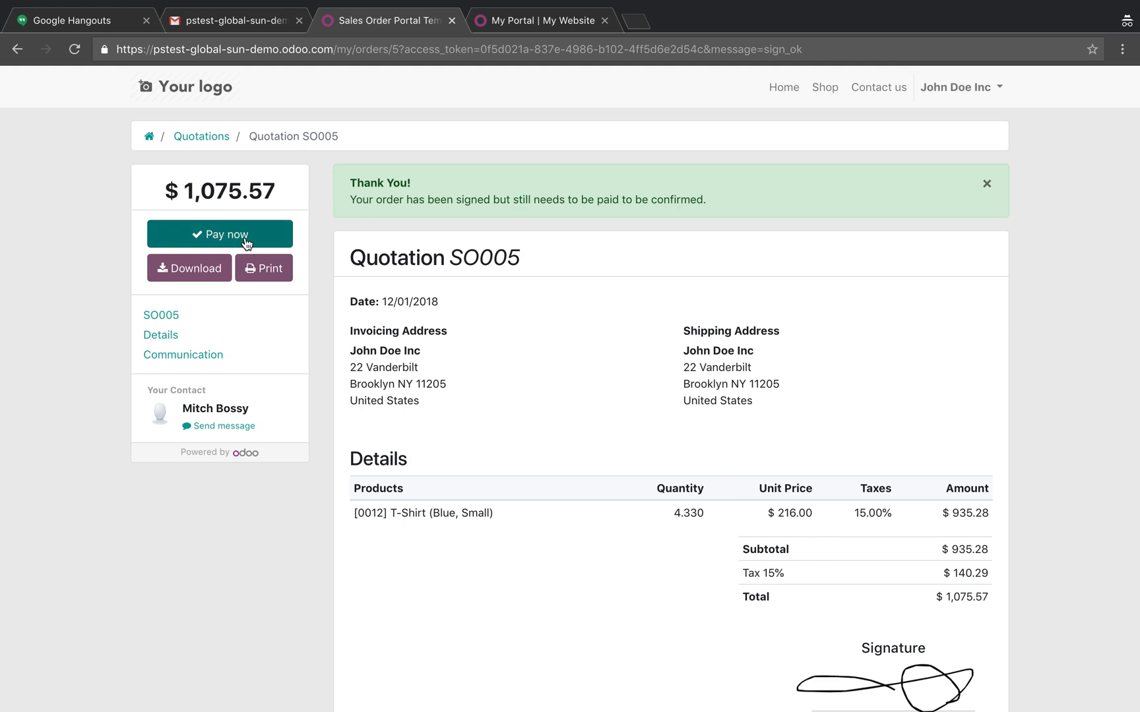
# Back in the Sales back end, disable Online Signature on the signed quotation, save it and reload the page.
pyautogui.hotkey('ctrl', 'Left')
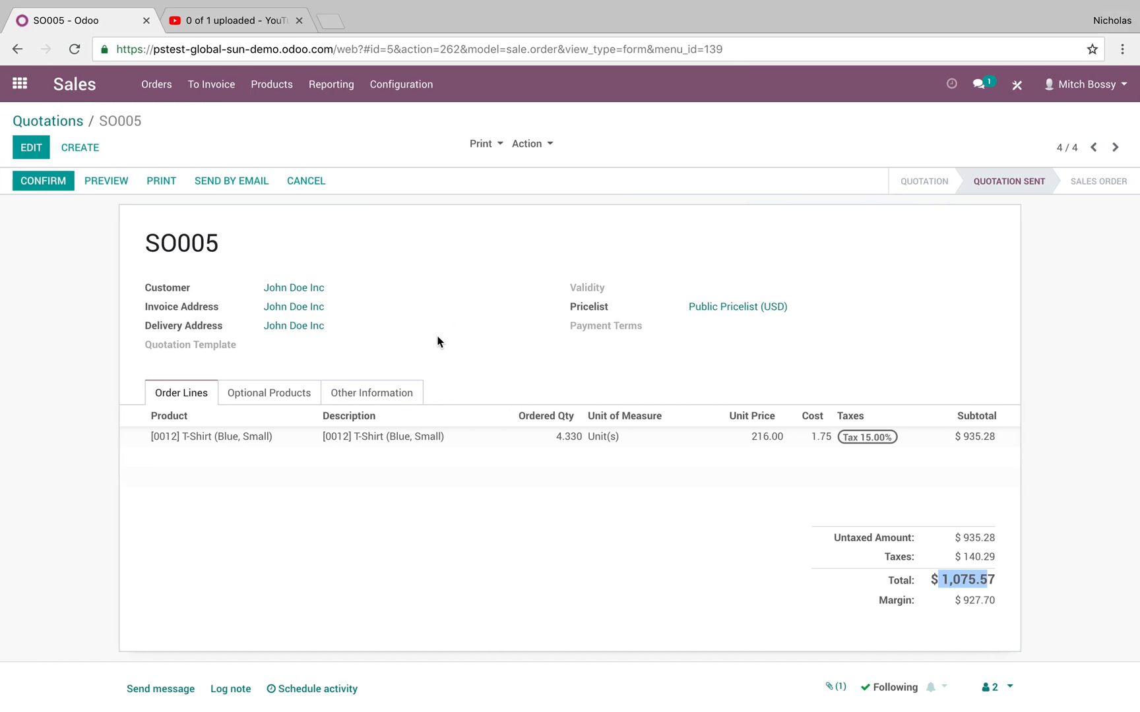
pyautogui.click(382, 391)
pyautogui.click(31, 147)
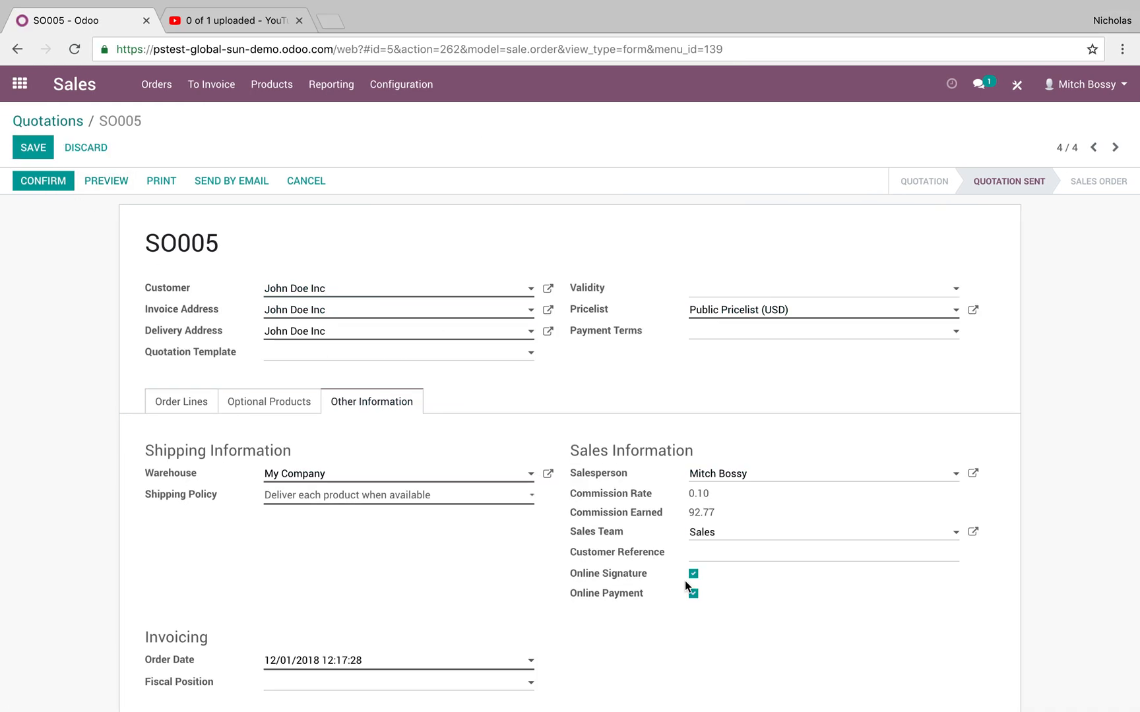
pyautogui.click(33, 147)
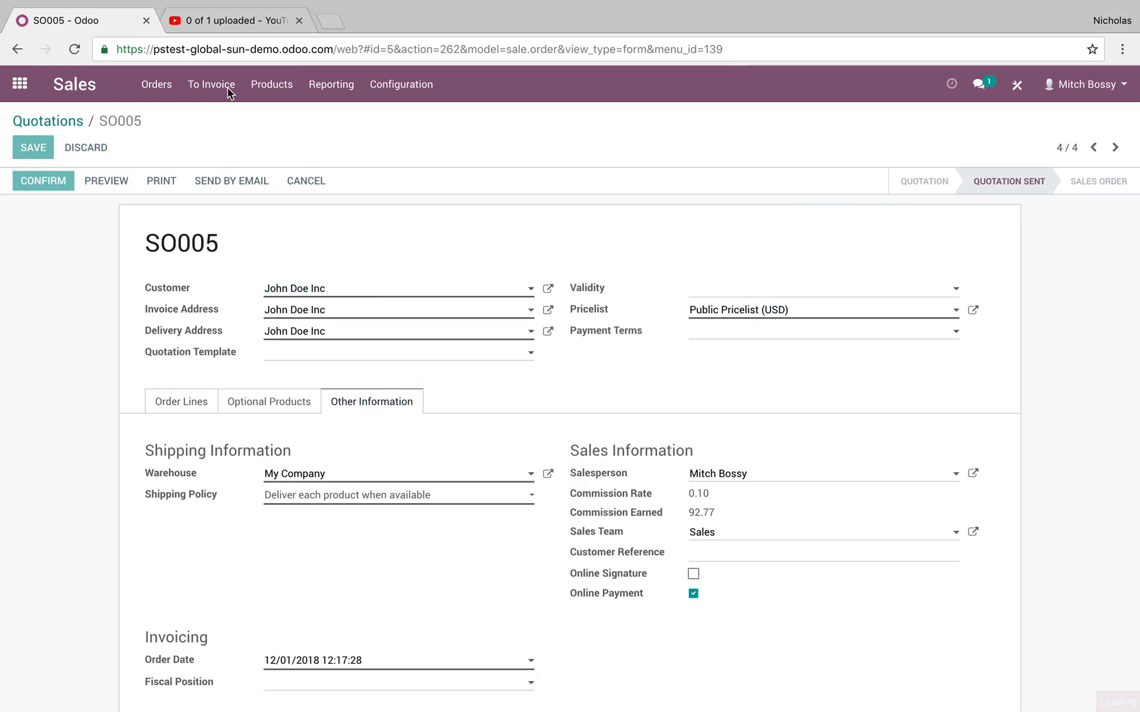
pyautogui.click(251, 48)
pyautogui.press('Return')
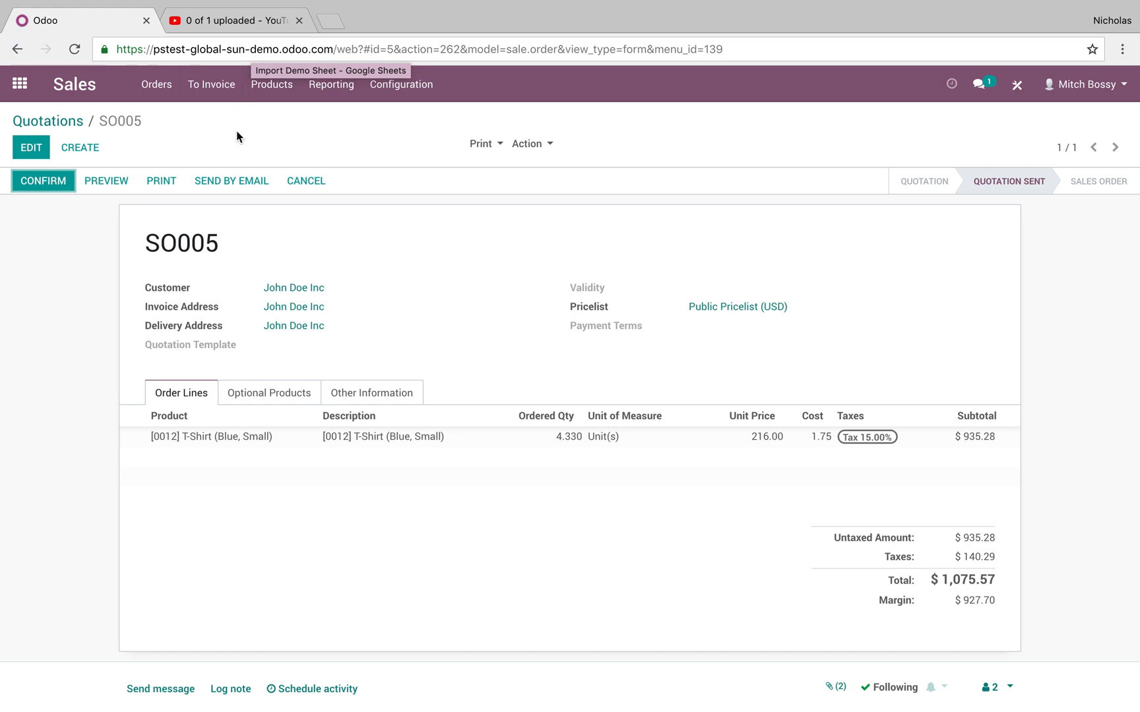
# Create a new quotation for the same customer with Online Signature enabled and Online Payment disabled.
pyautogui.click(46, 122)
pyautogui.click(41, 150)
pyautogui.click(305, 294)
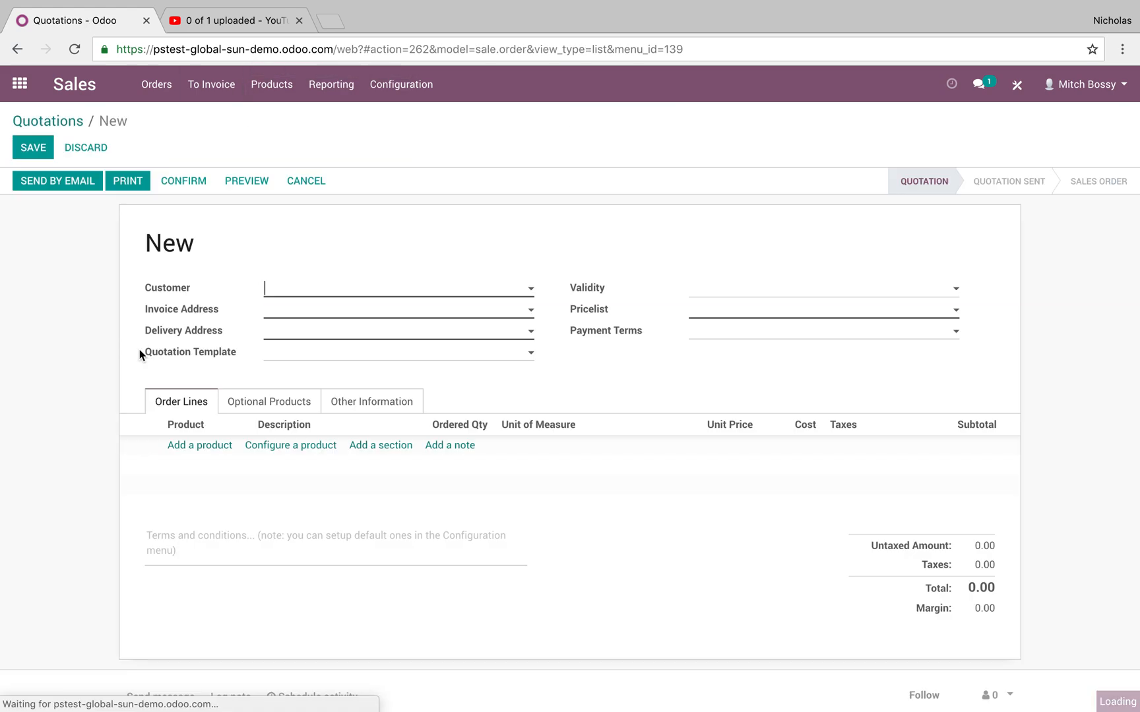
pyautogui.click(310, 332)
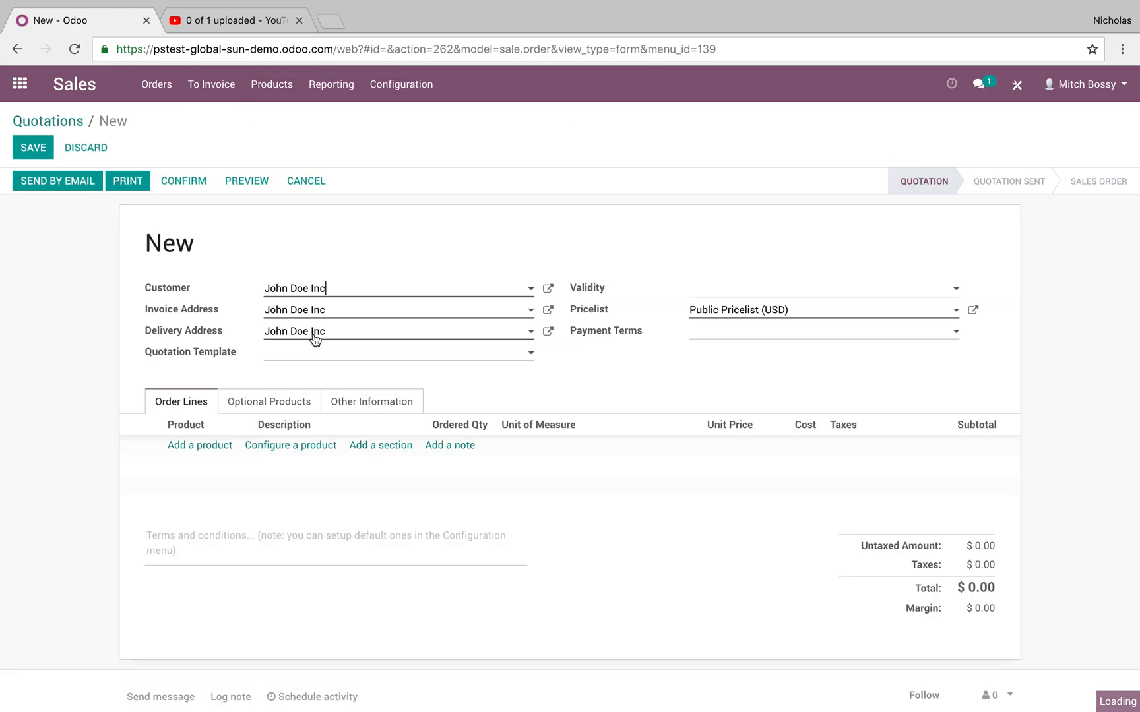
pyautogui.click(372, 401)
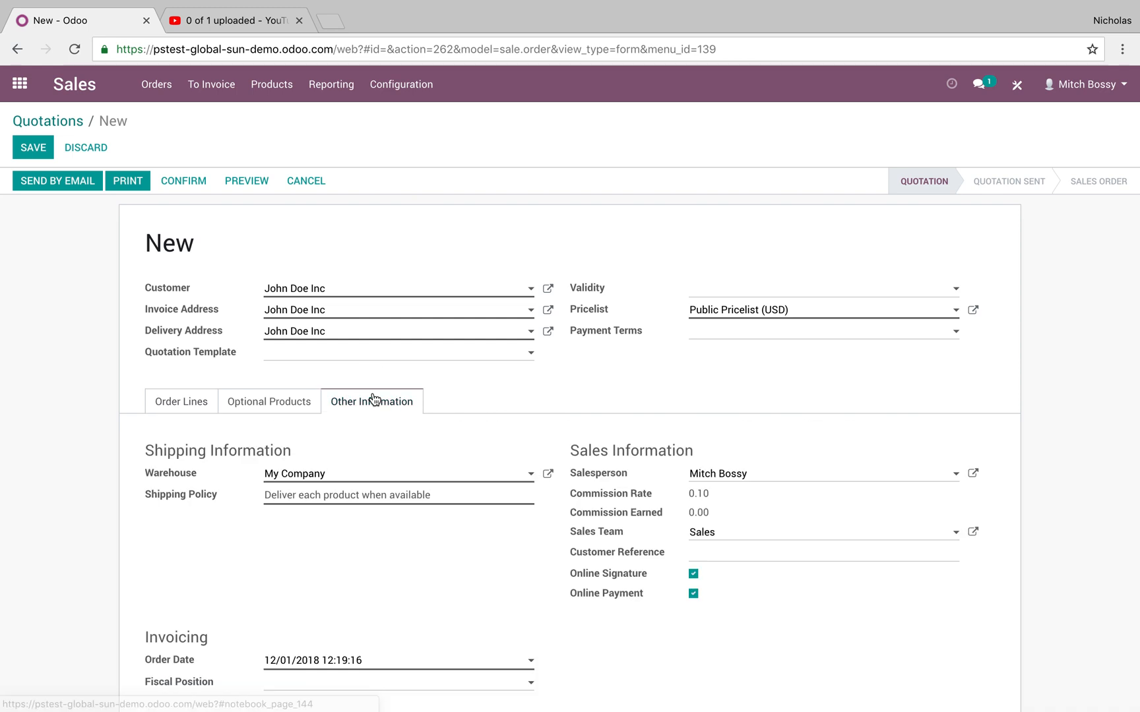
pyautogui.click(695, 579)
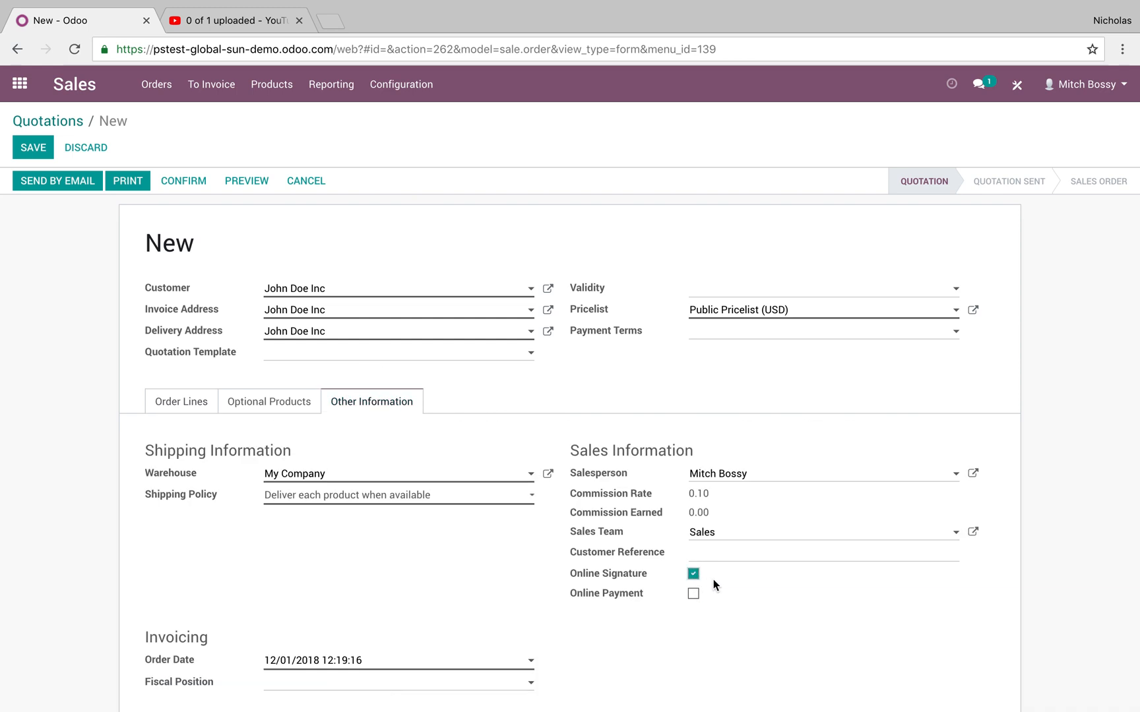
# Add a configured T-Shirt in size Small and color Blue to the new quotation's order lines.
pyautogui.click(183, 415)
pyautogui.click(215, 448)
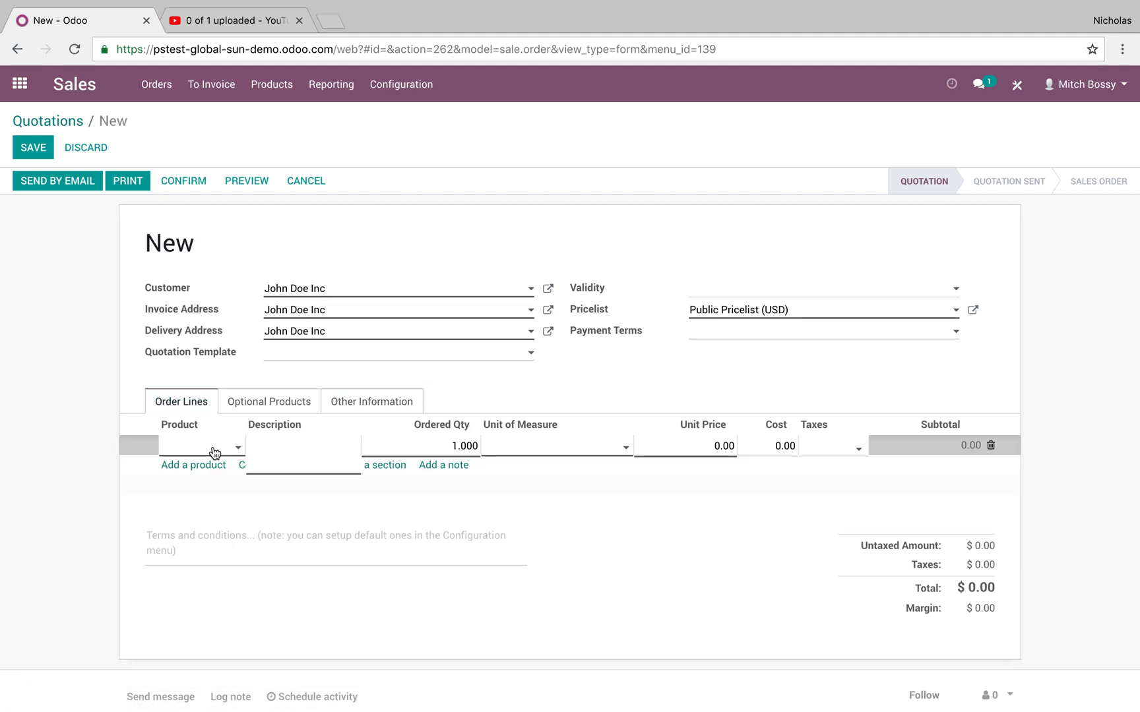
pyautogui.click(289, 447)
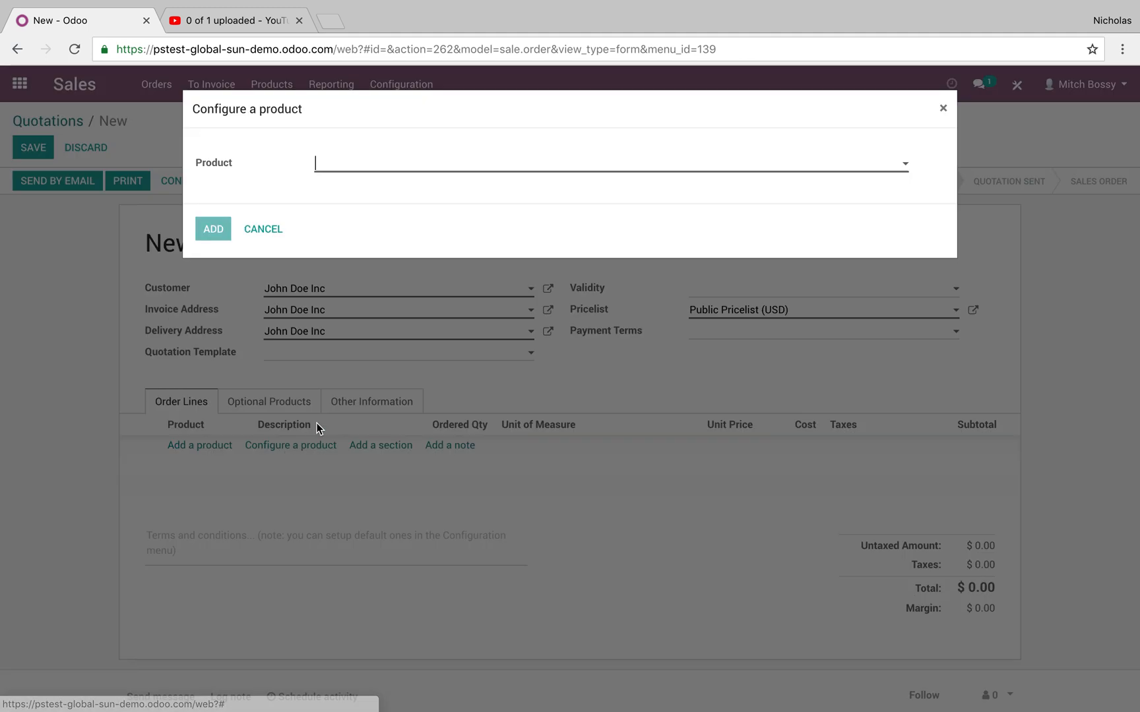
pyautogui.click(363, 173)
pyautogui.click(381, 187)
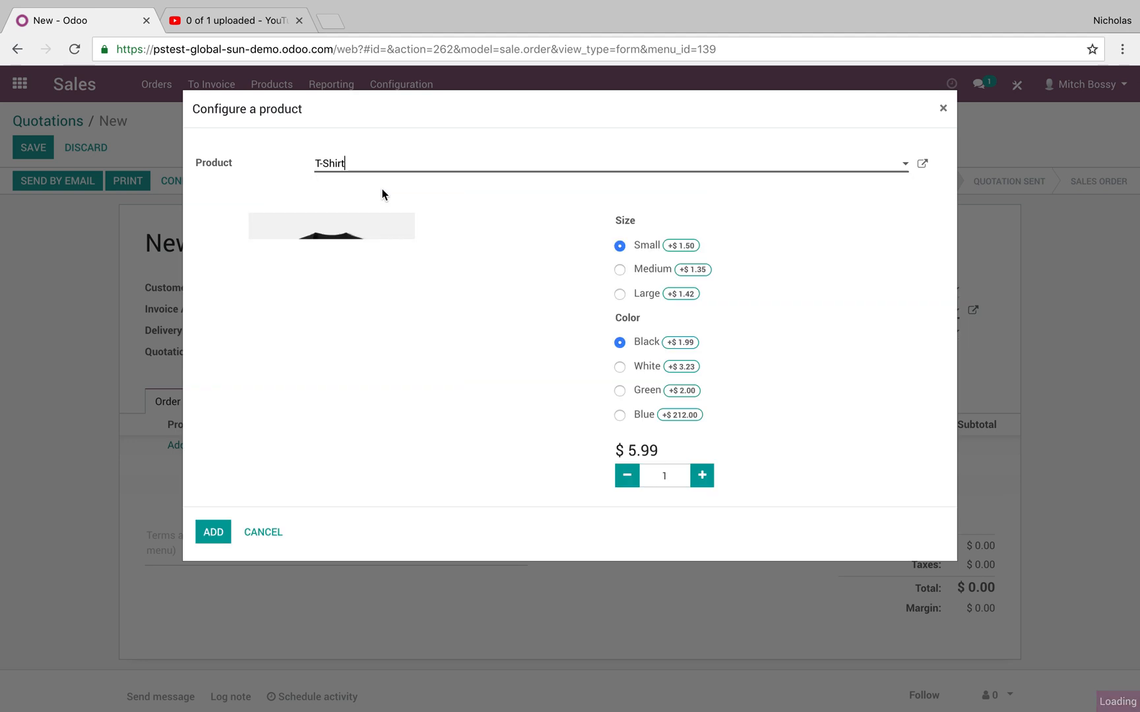
pyautogui.click(620, 414)
pyautogui.click(213, 532)
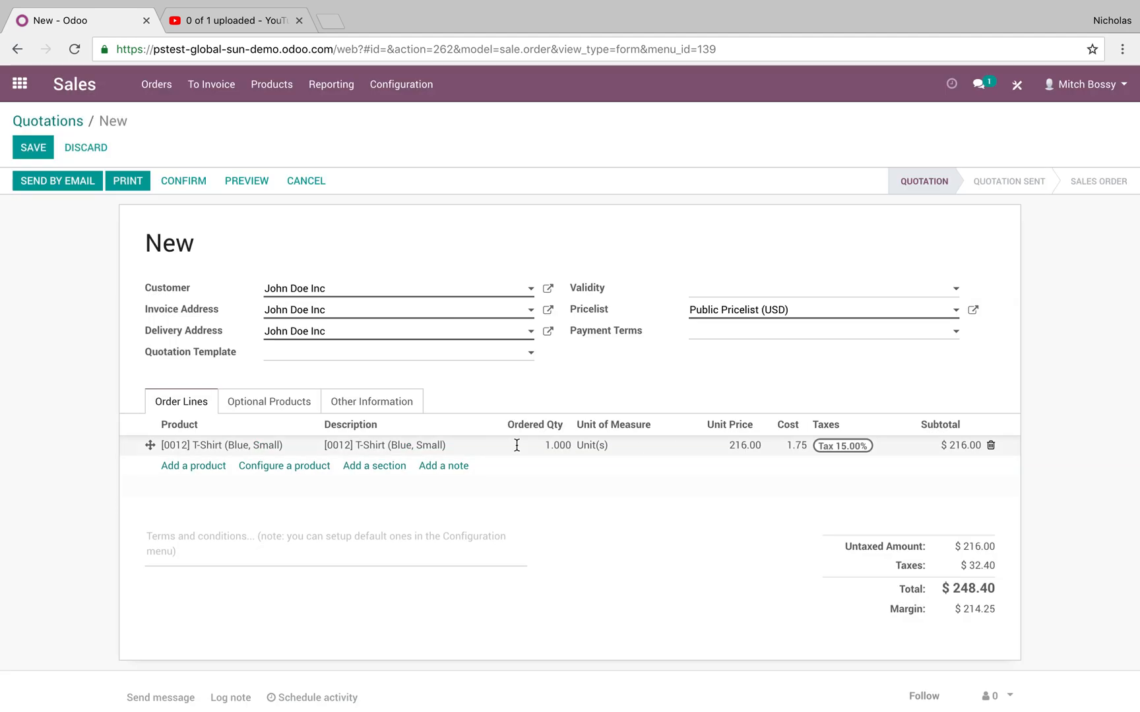
# Set the T-Shirt line's ordered quantity to 100 and save the quotation.
pyautogui.click(518, 451)
pyautogui.write('100')
pyautogui.press('Return')
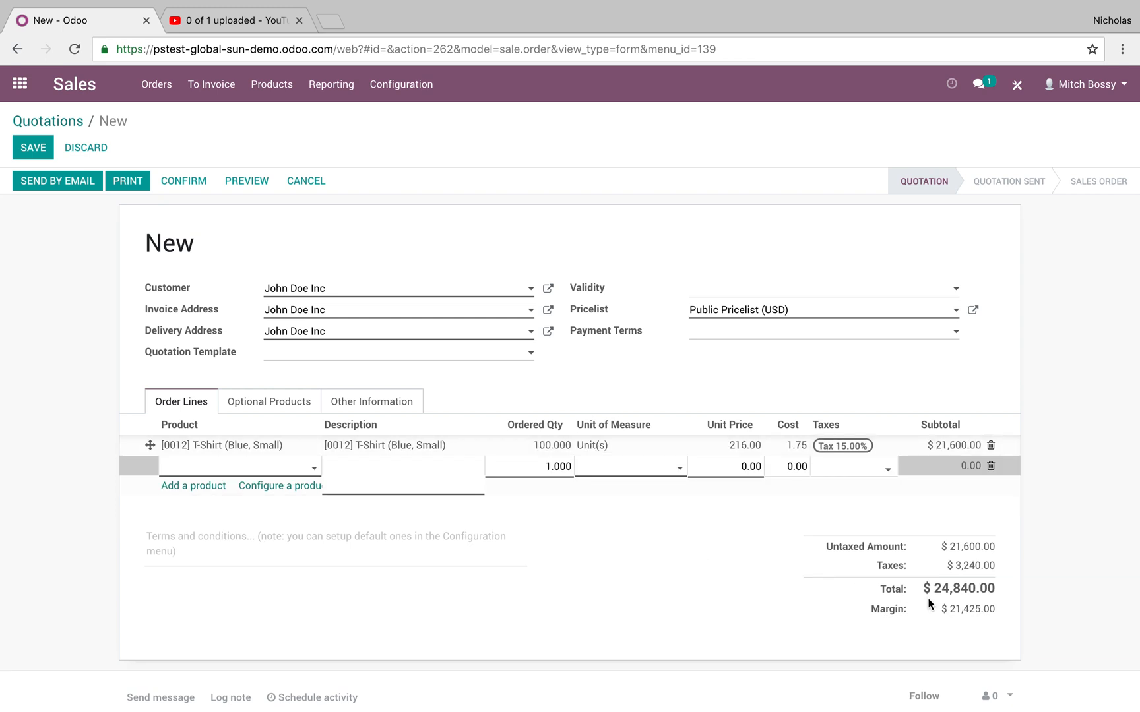
pyautogui.click(31, 143)
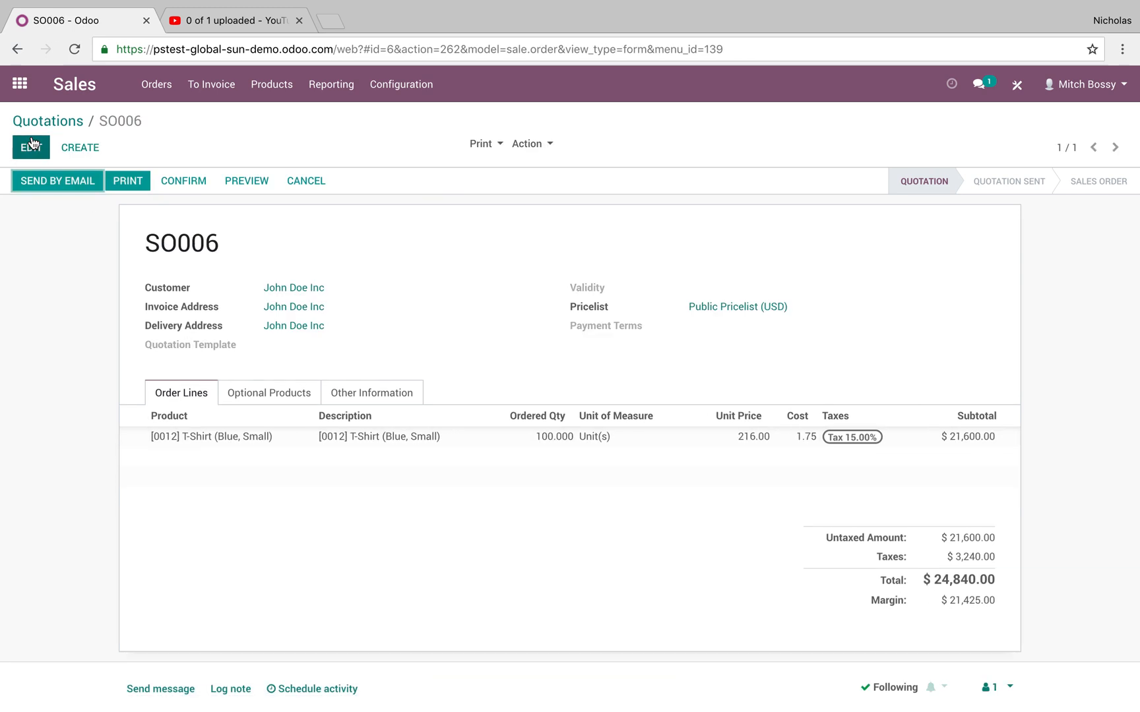
# Email the 100-unit quotation to the customer and open it in the customer portal.
pyautogui.click(39, 182)
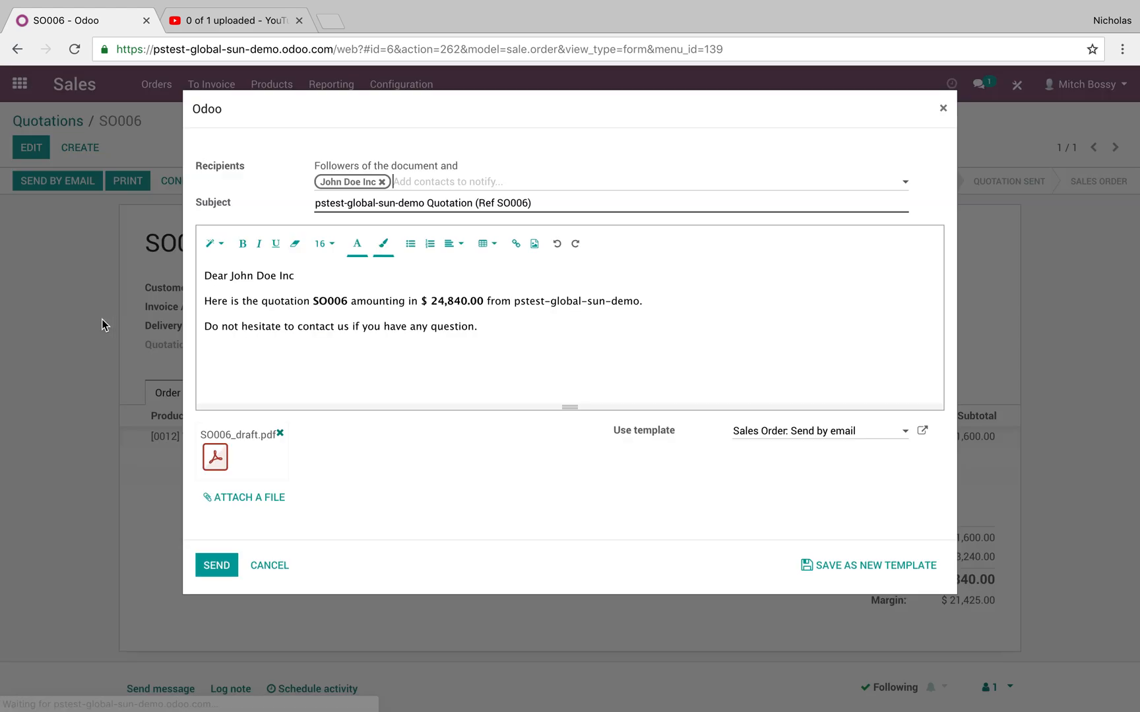
pyautogui.click(197, 565)
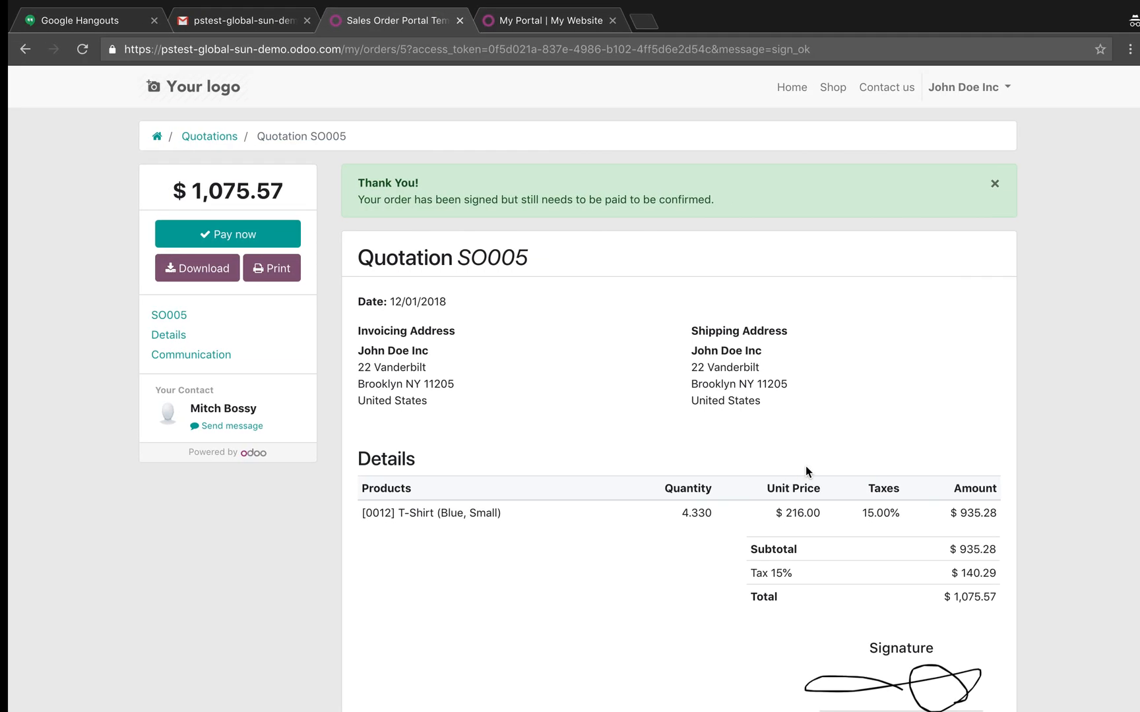
pyautogui.click(149, 136)
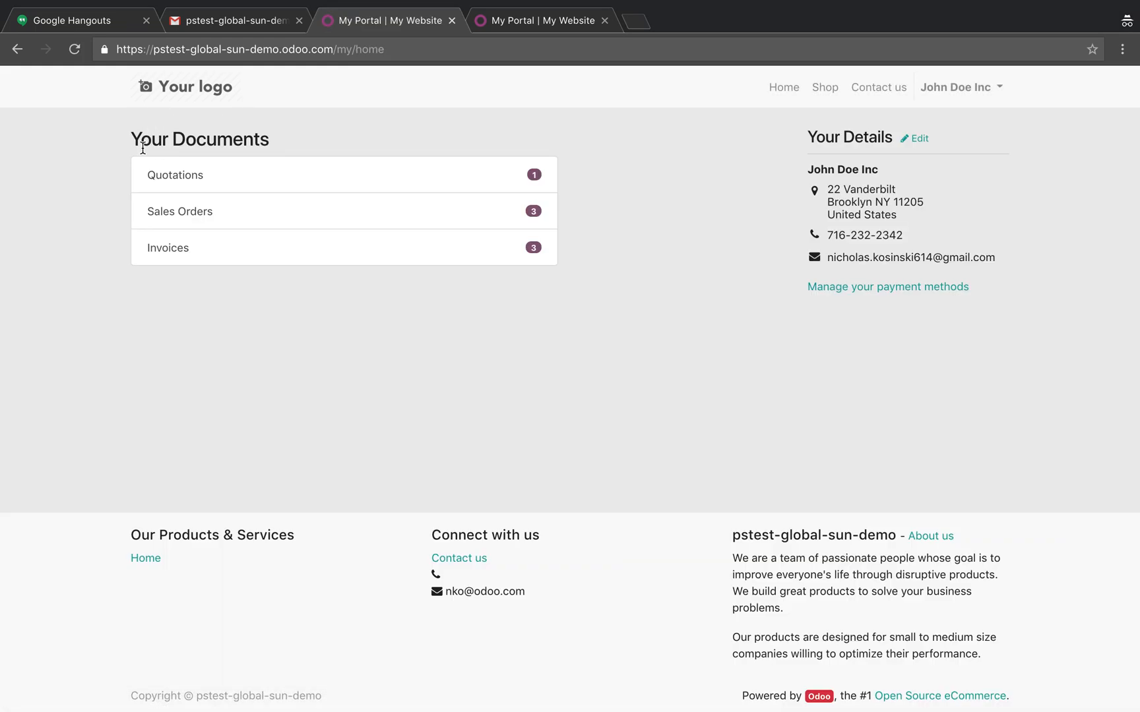
pyautogui.click(258, 175)
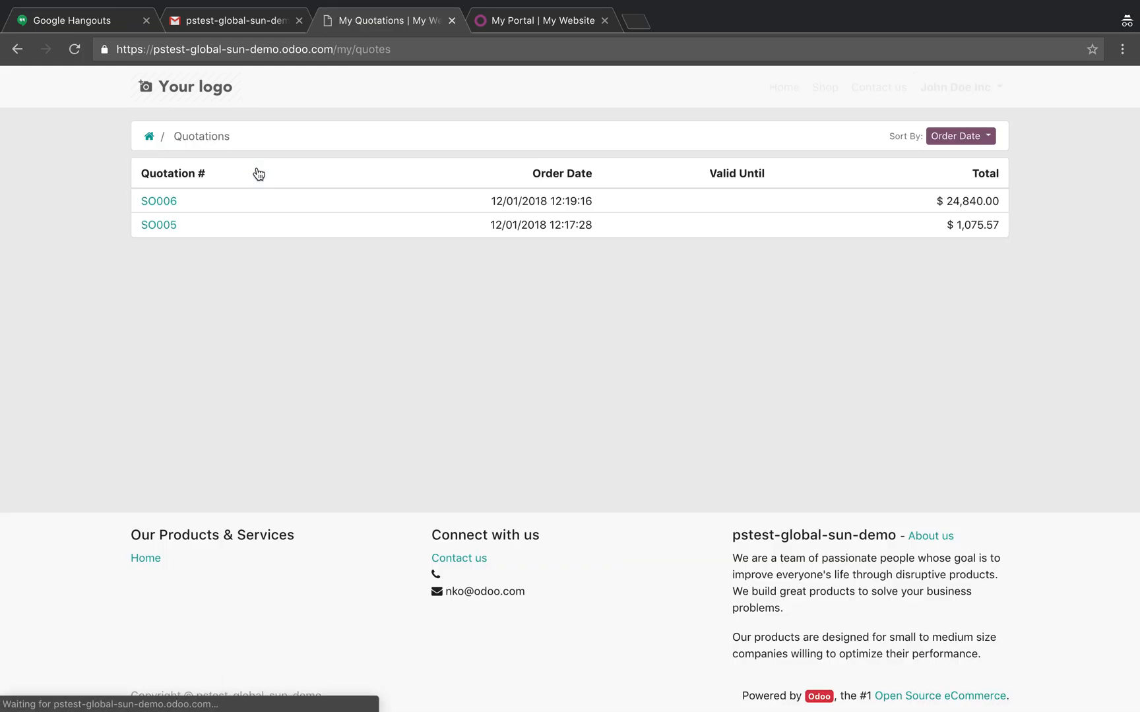
pyautogui.click(168, 202)
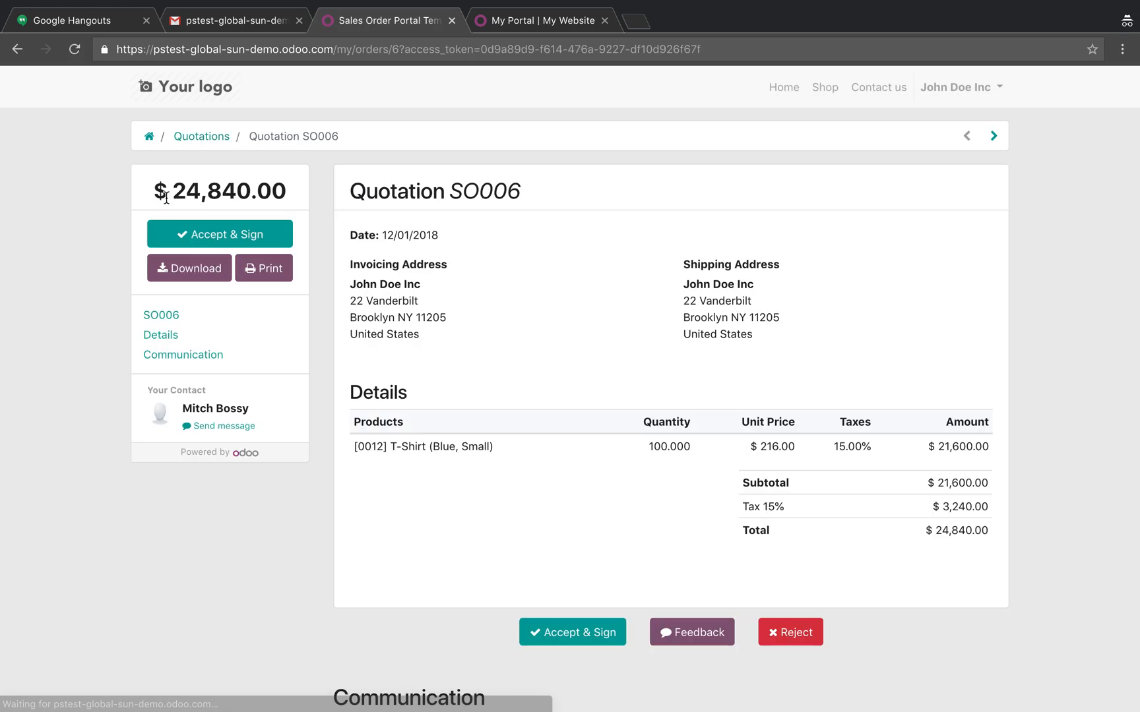
# Accept and sign the 100-unit T-Shirt quotation in the portal with a hand-drawn signature.
pyautogui.click(584, 632)
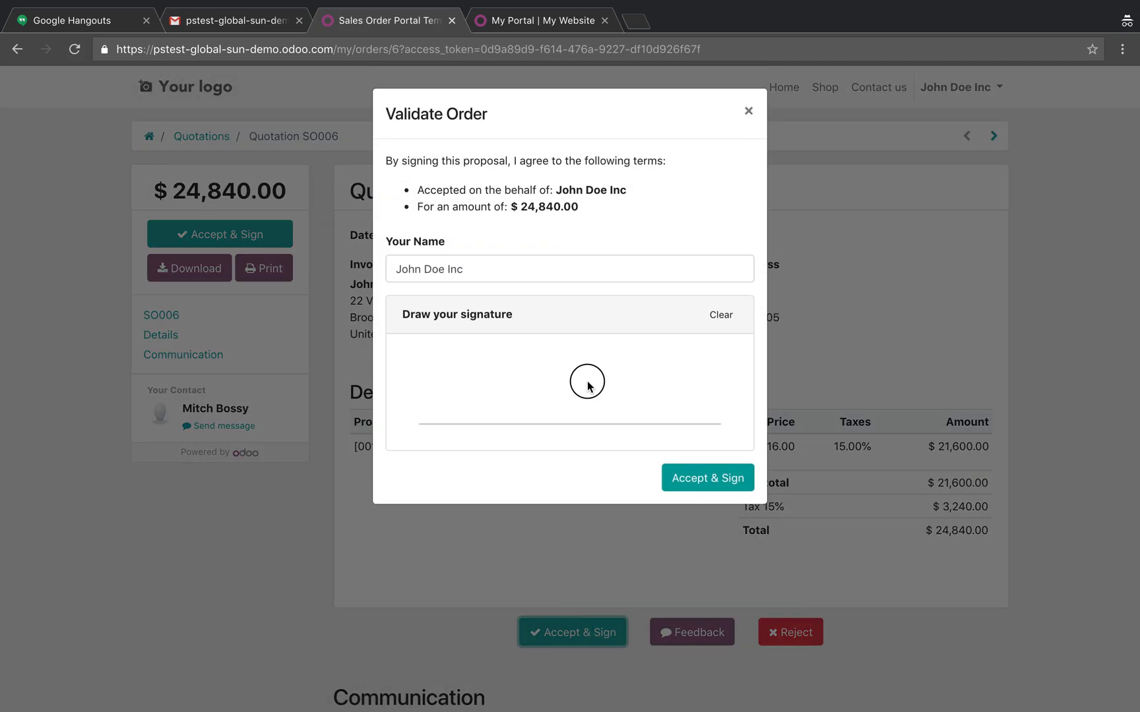
pyautogui.moveTo(627, 356)
pyautogui.mouseDown()
pyautogui.moveTo(674, 390)
pyautogui.moveTo(531, 409)
pyautogui.mouseUp()
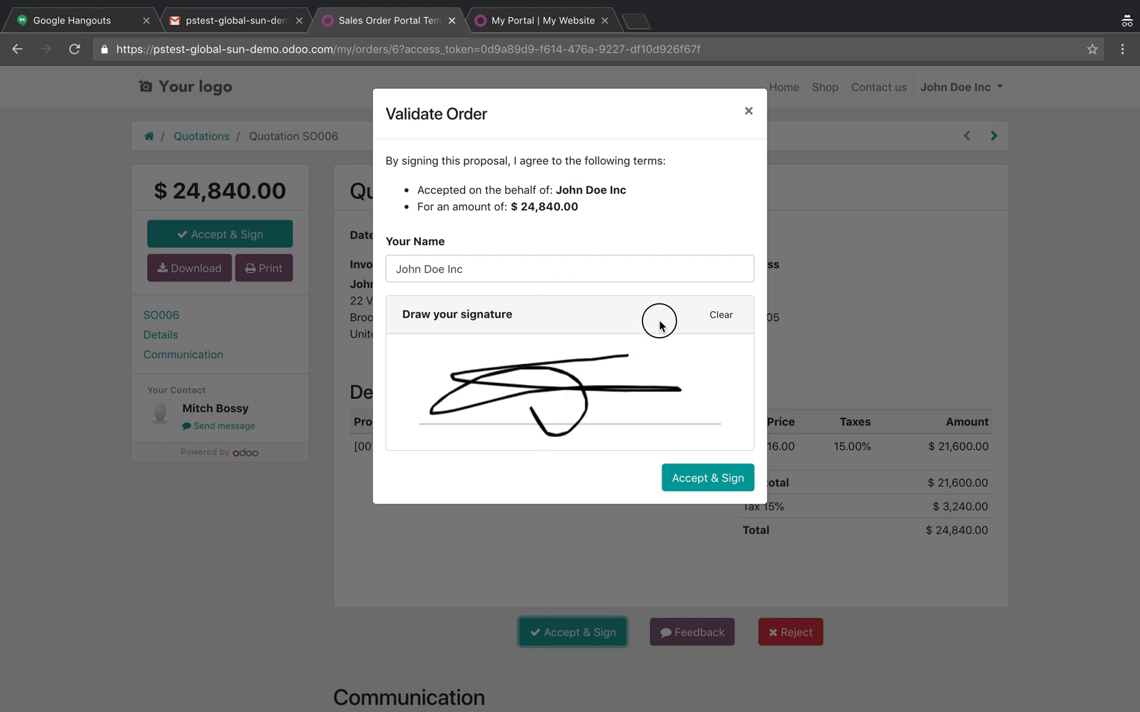
pyautogui.click(705, 476)
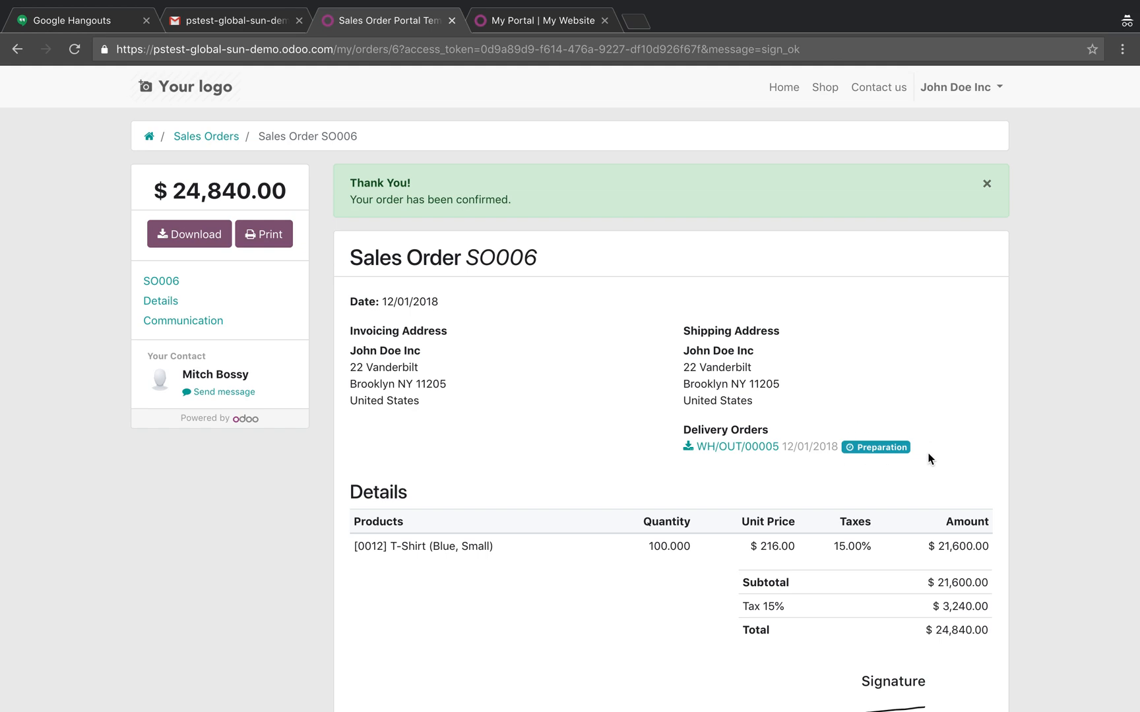
# Refresh the confirmed sales order in the back end, and open its T-Shirt manufacturing order in the Manufacturing app.
pyautogui.hotkey('ctrl', 'Left')
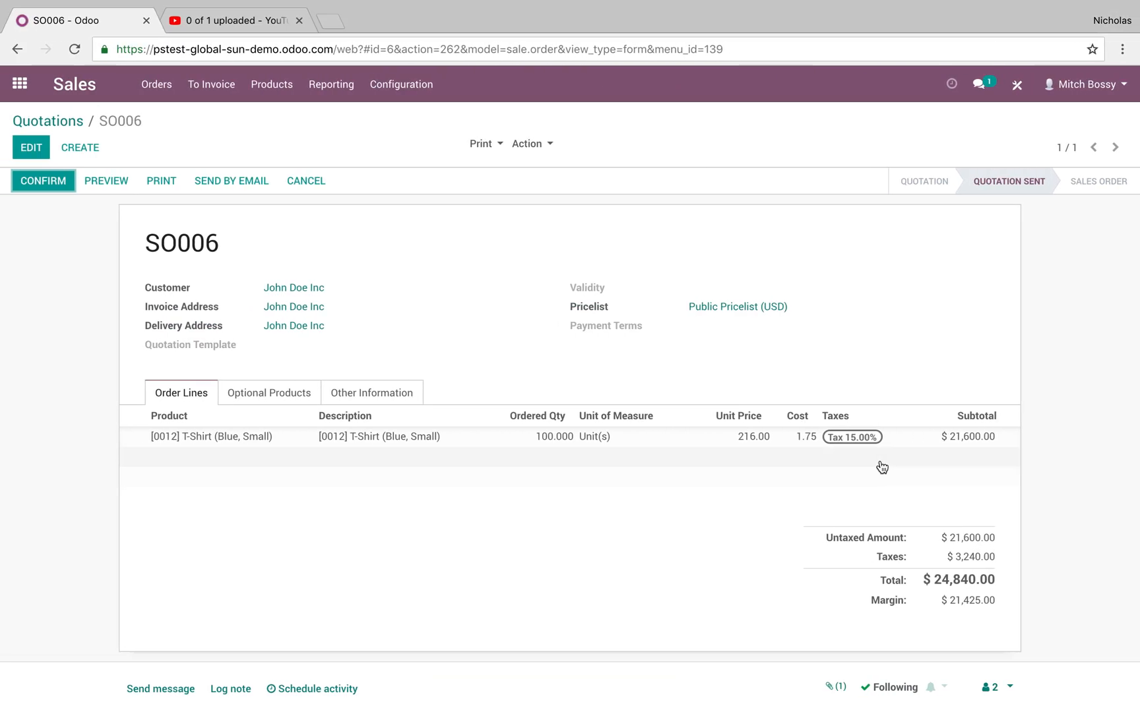
pyautogui.press('super+r')
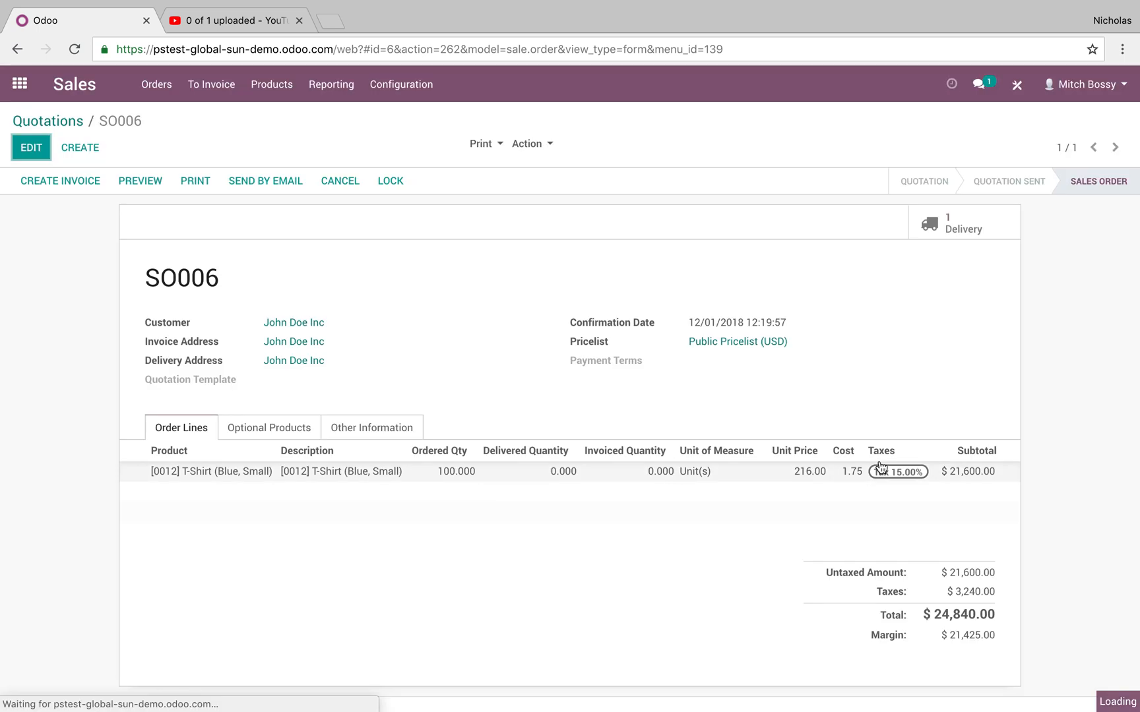
pyautogui.click(20, 84)
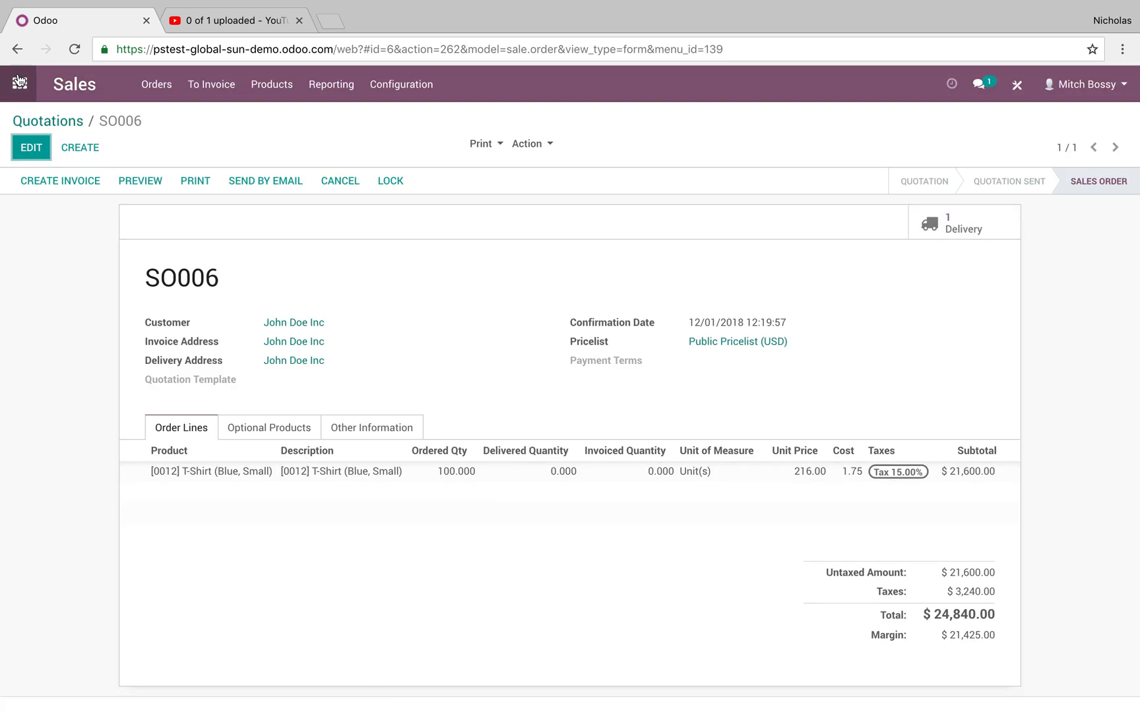
pyautogui.click(506, 305)
pyautogui.click(298, 84)
pyautogui.click(327, 118)
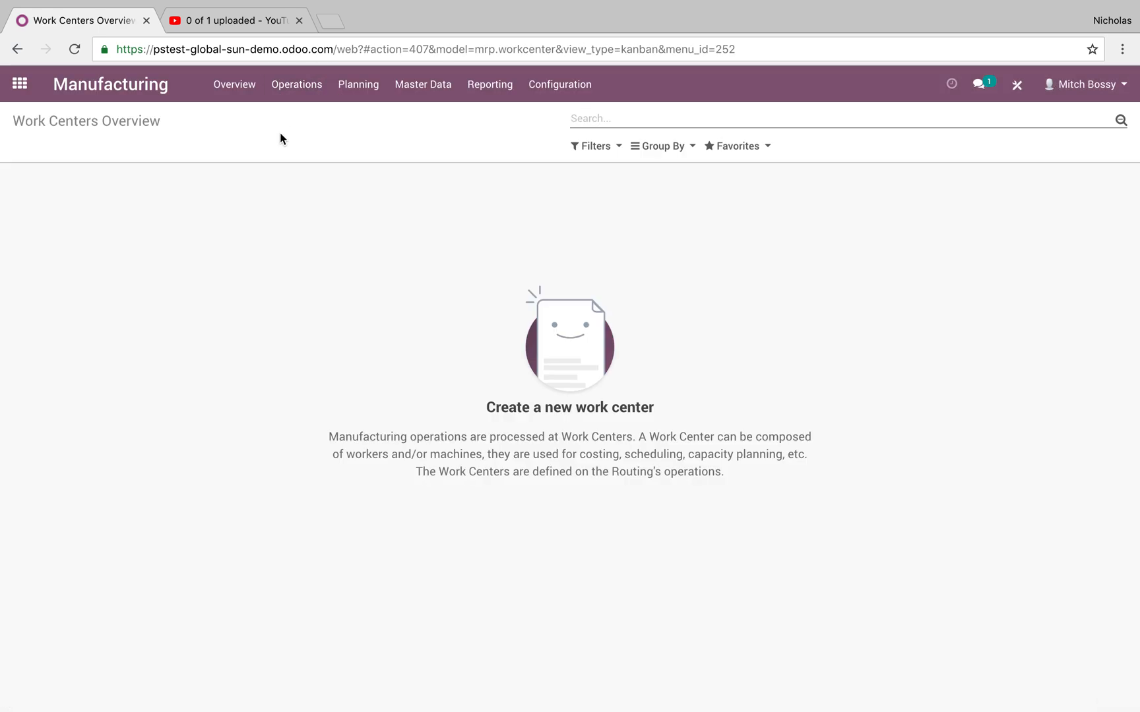
pyautogui.click(241, 225)
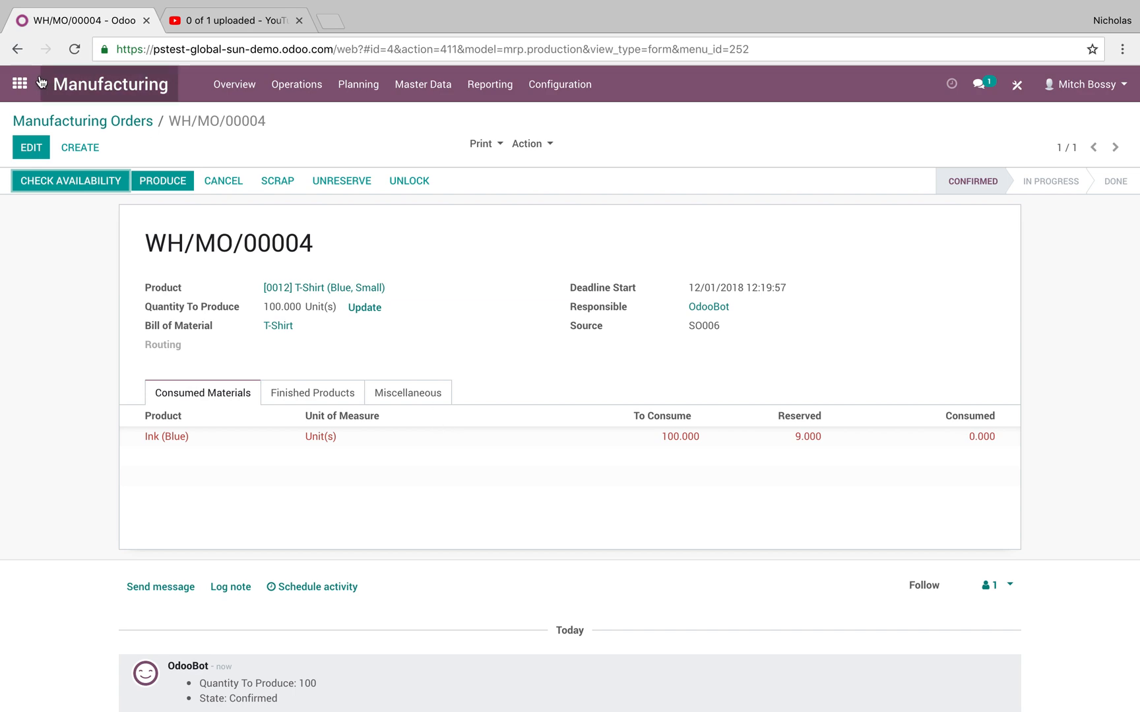
# Record production of 100 units of the small blue T-Shirt on the manufacturing order.
pyautogui.click(153, 182)
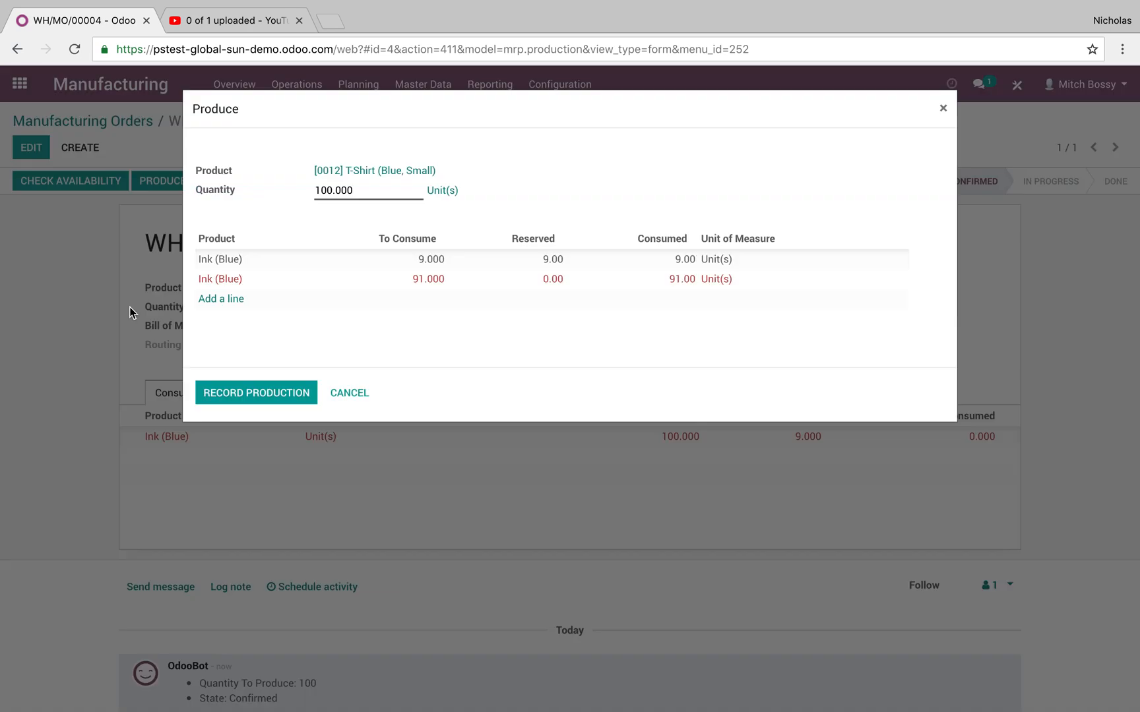
pyautogui.click(242, 395)
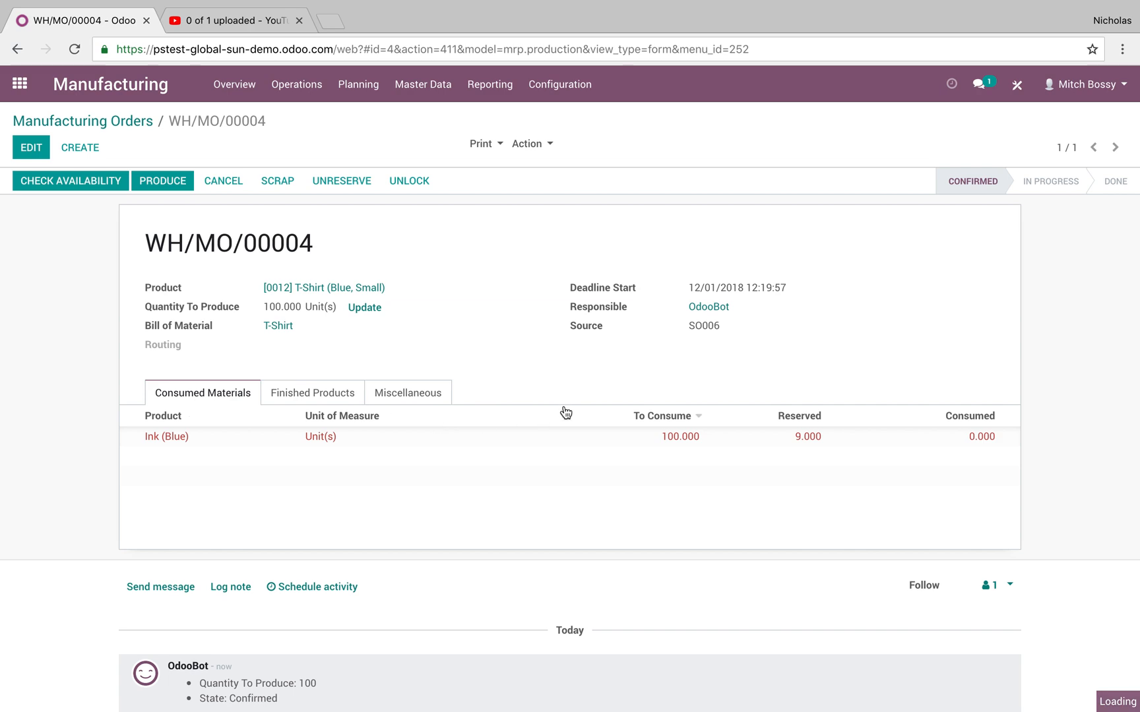
# Mark the 100-unit T-Shirt manufacturing order as done, and open the matching ready delivery order in Inventory.
pyautogui.click(66, 180)
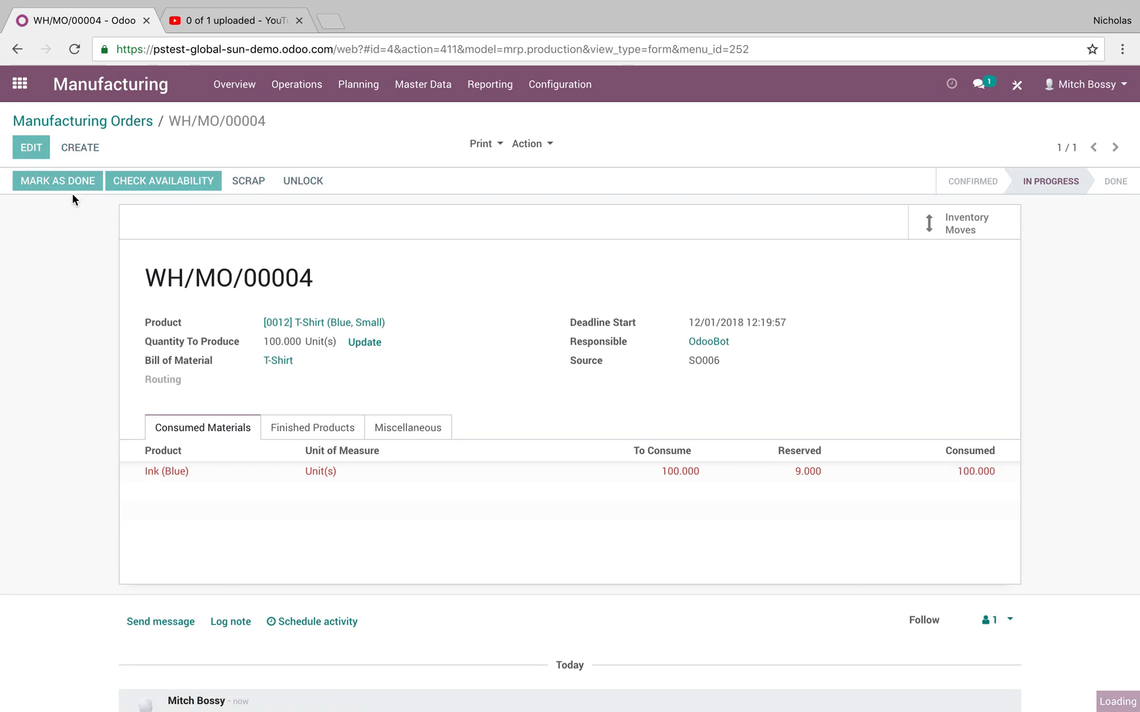
pyautogui.click(19, 83)
pyautogui.write('inv')
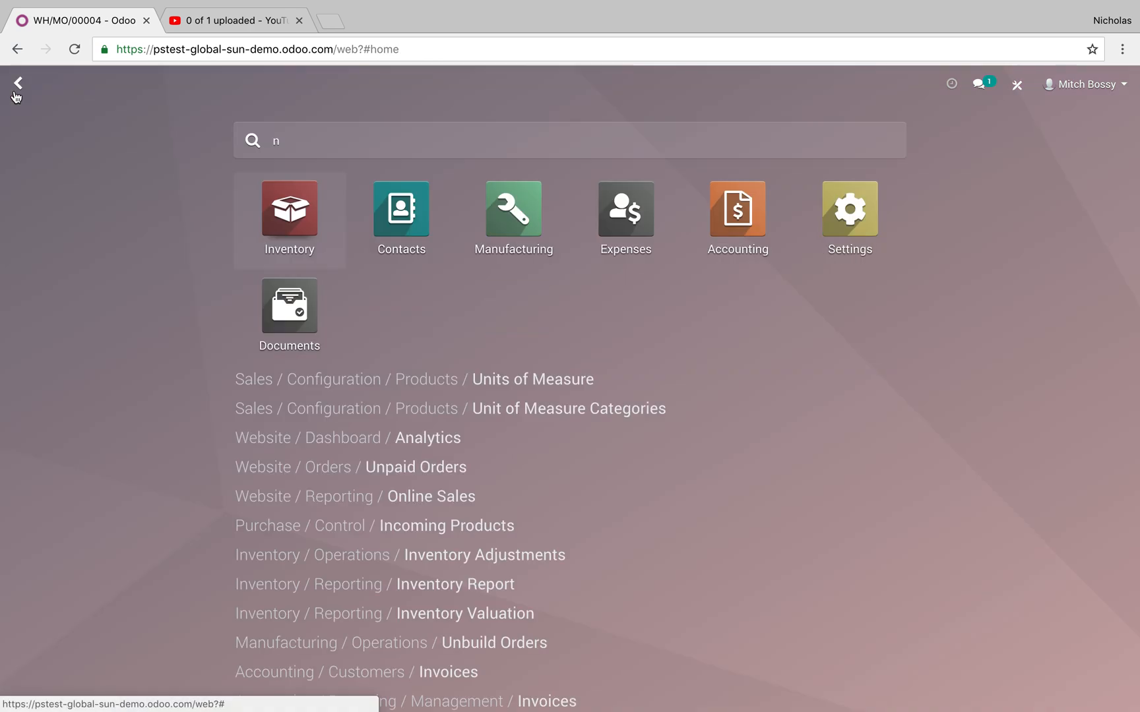
pyautogui.press('Return')
pyautogui.click(637, 250)
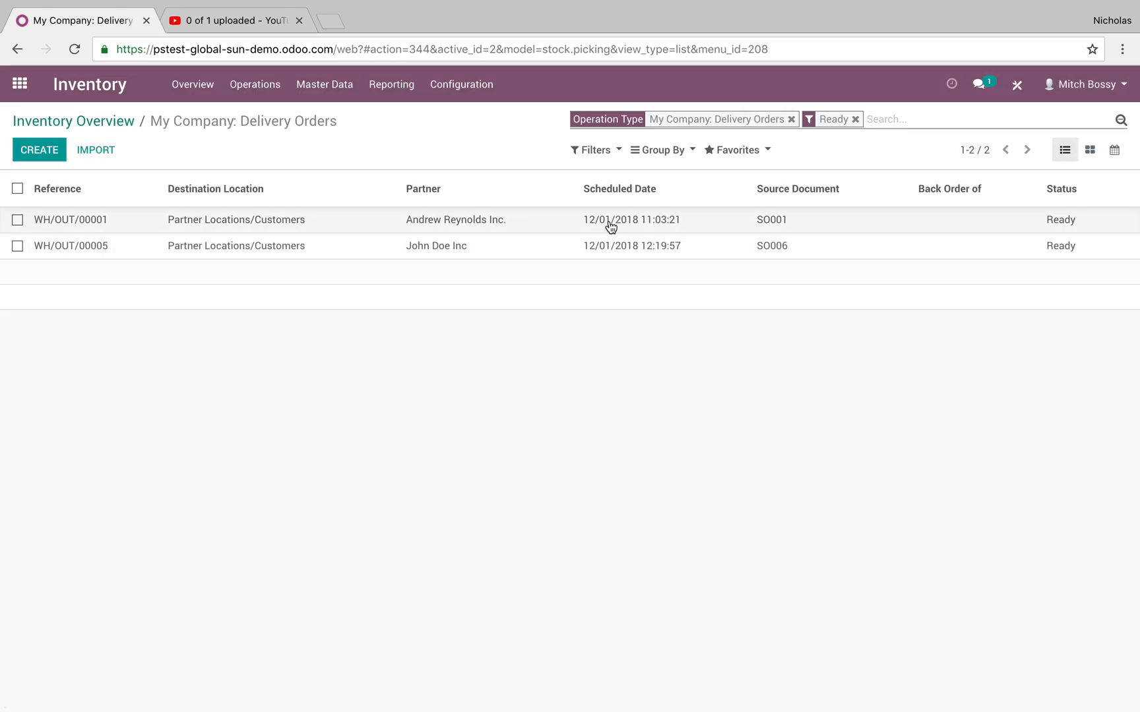
pyautogui.click(622, 256)
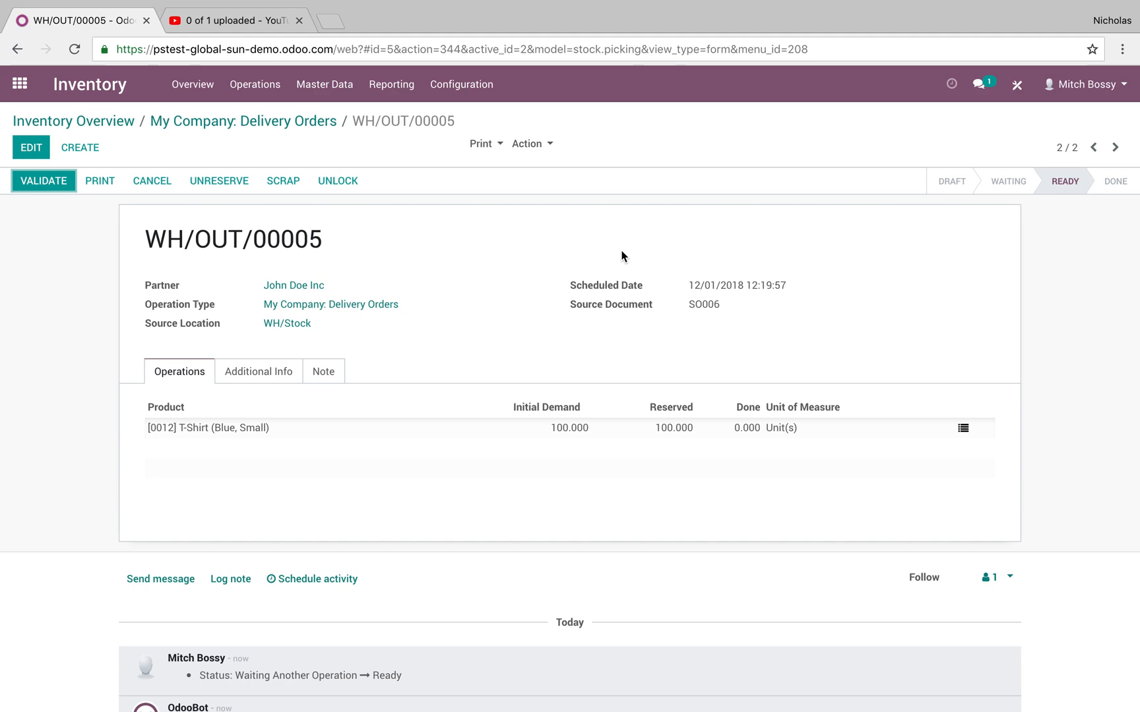
# Check in Sales which orders are listed to invoice while the 100-unit T-Shirt delivery is still unvalidated.
pyautogui.click(21, 85)
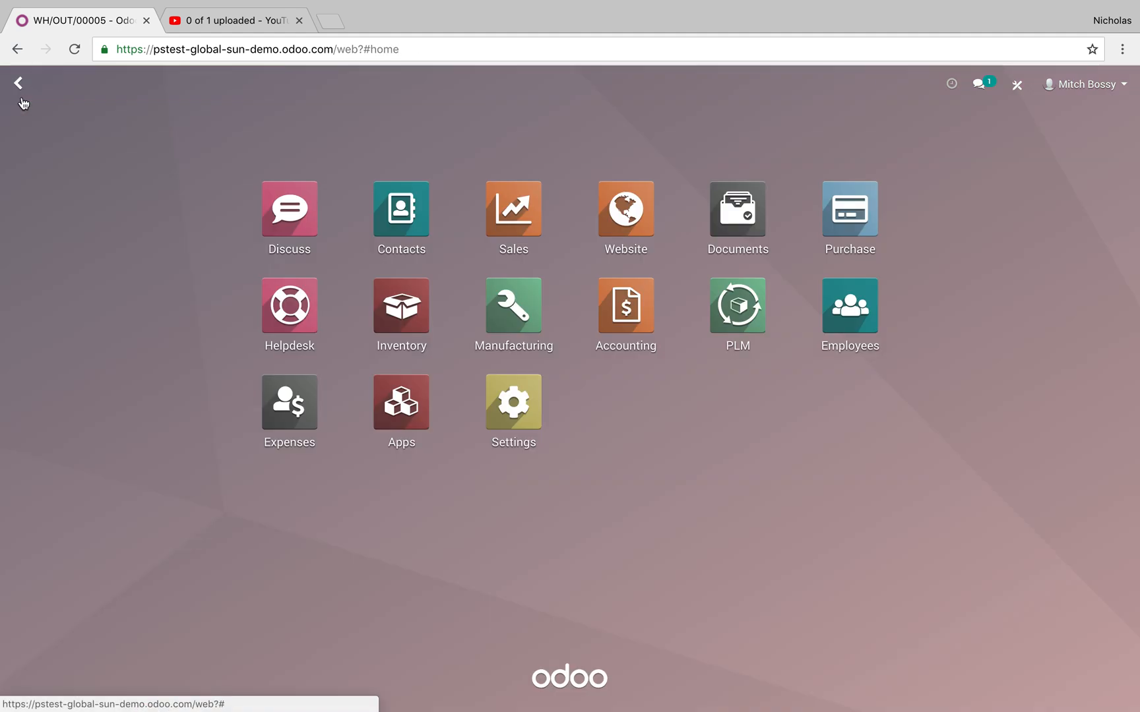
pyautogui.click(523, 205)
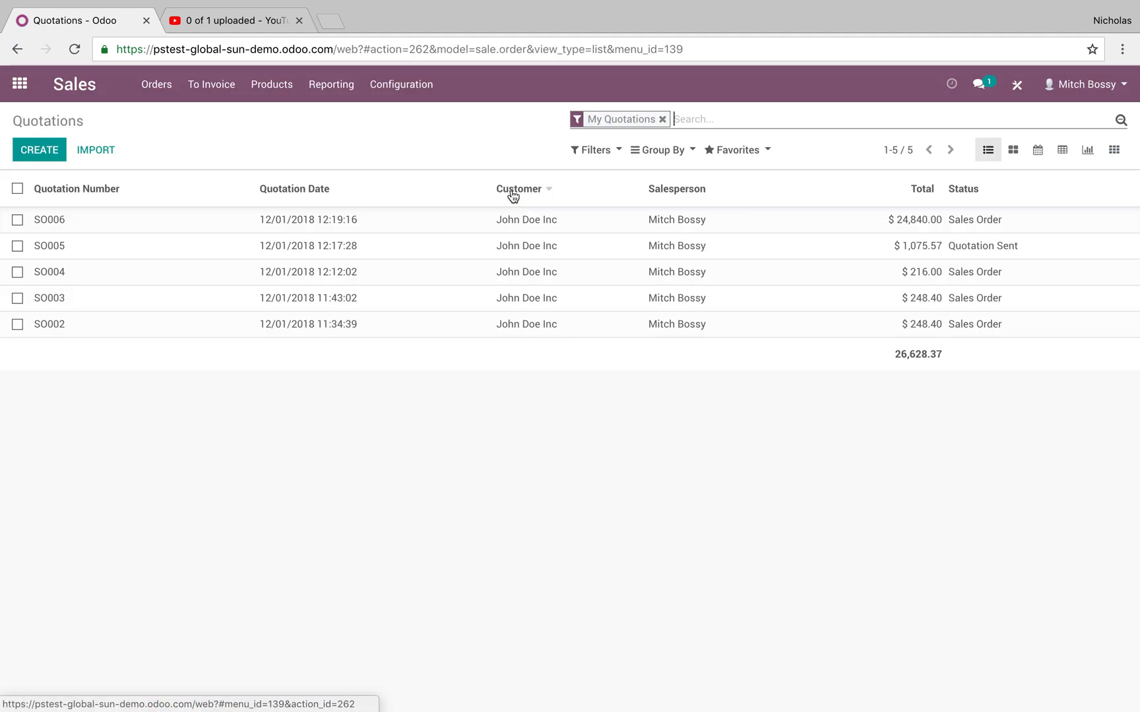
pyautogui.click(213, 89)
pyautogui.click(216, 117)
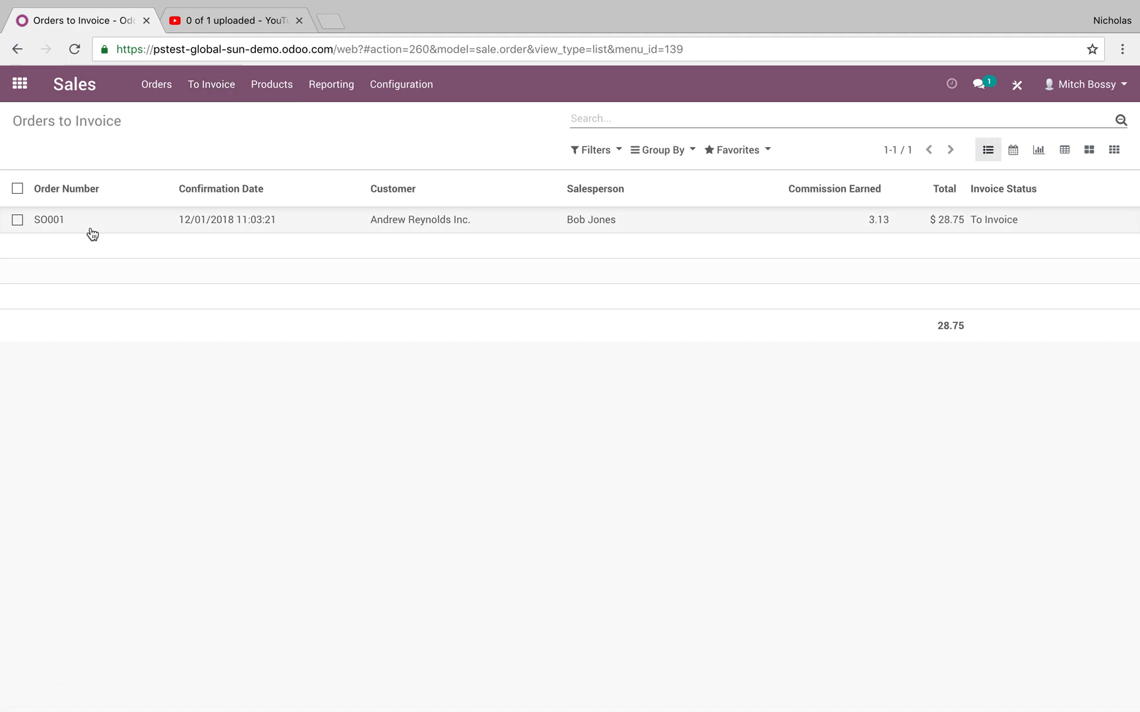
# Validate the 100-unit T-Shirt delivery order in Inventory as an immediate transfer of all reserved quantities.
pyautogui.click(19, 99)
pyautogui.click(407, 284)
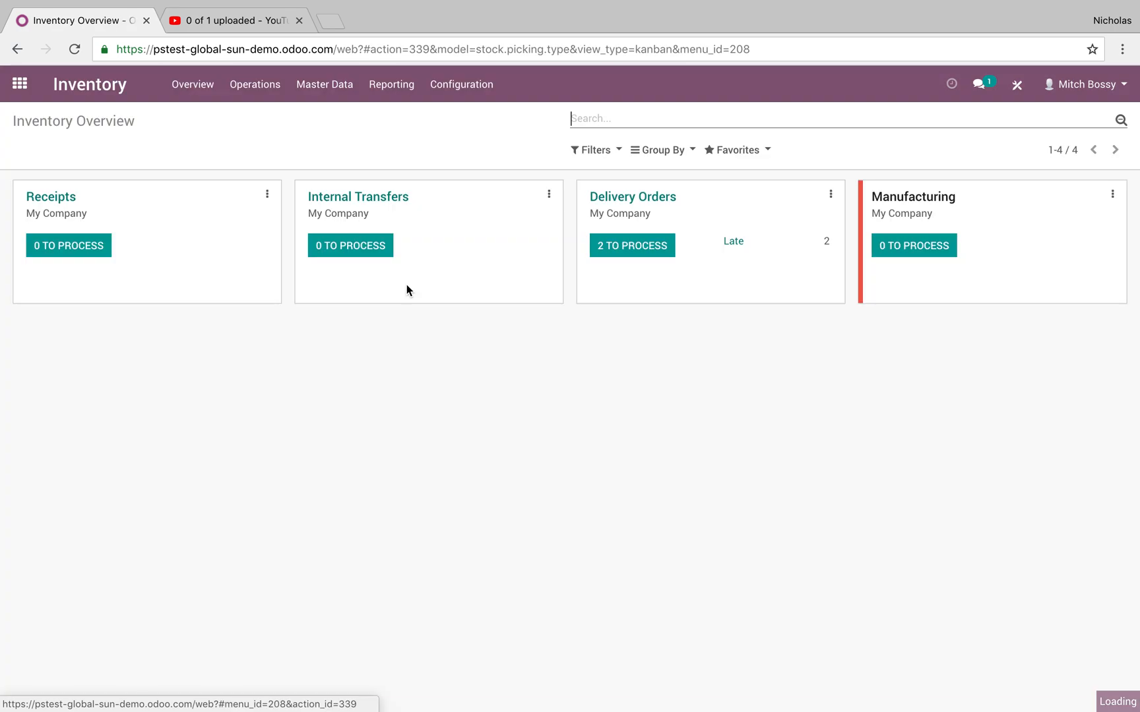
pyautogui.click(591, 248)
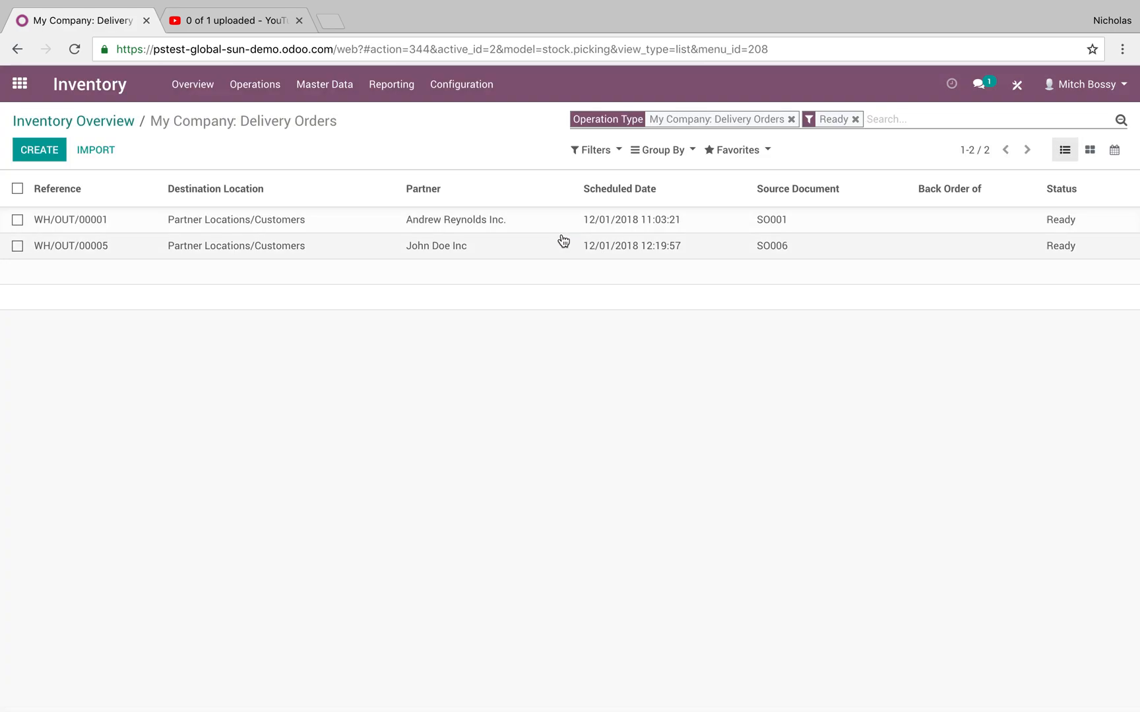
pyautogui.click(562, 243)
pyautogui.click(42, 180)
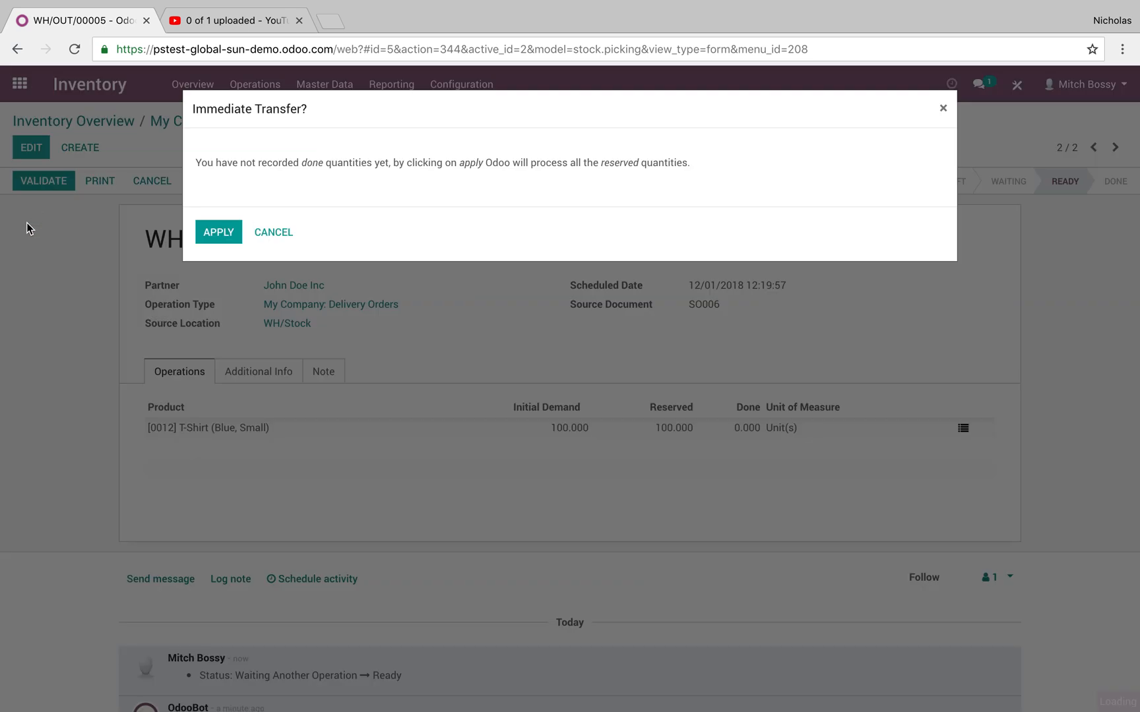
pyautogui.click(212, 234)
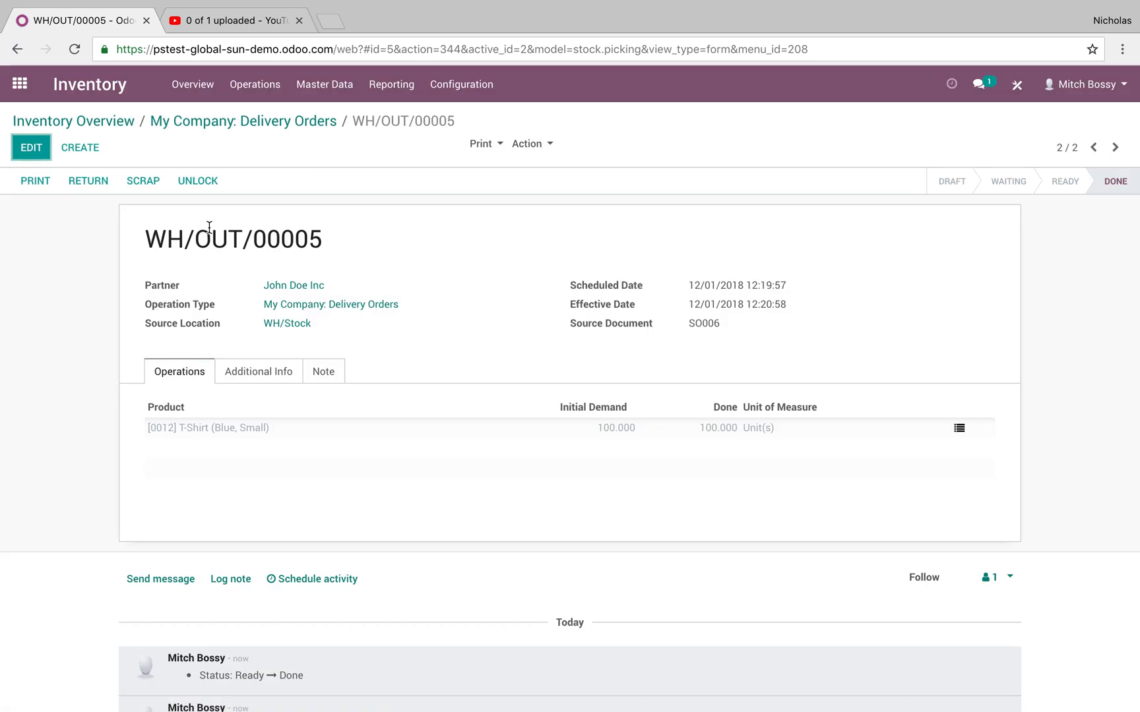
# Open the delivered 100-unit T-Shirt sales order from the orders to invoice in Sales.
pyautogui.click(20, 84)
pyautogui.click(545, 216)
pyautogui.click(221, 87)
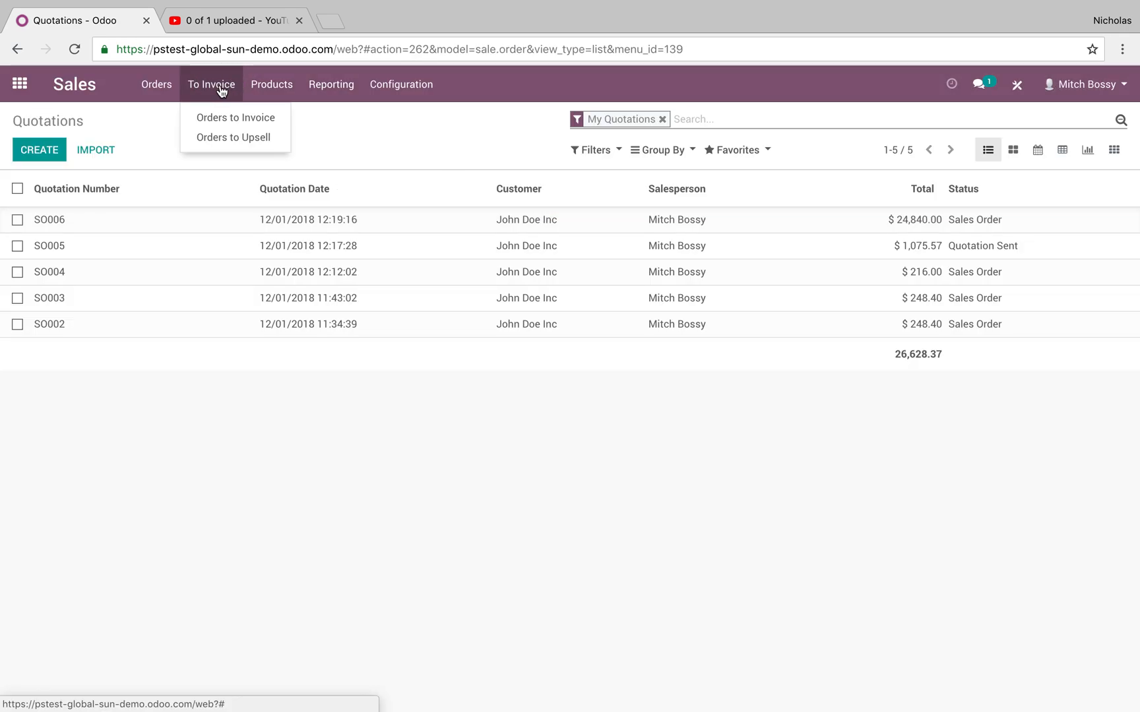
pyautogui.click(221, 118)
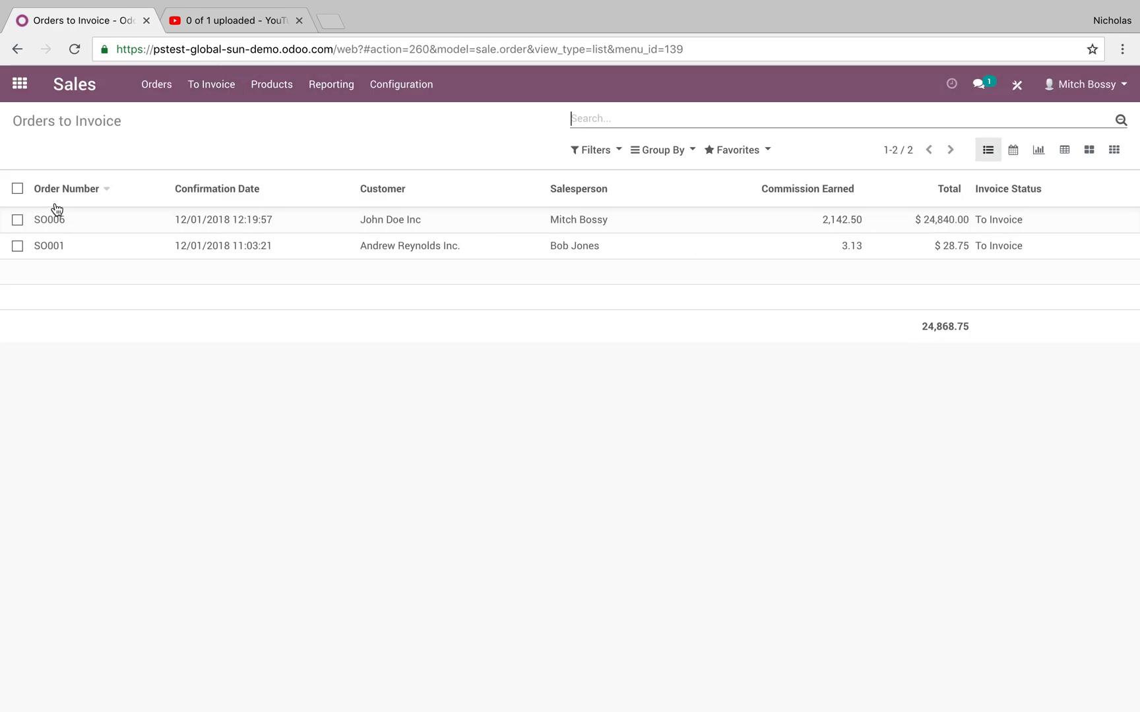
pyautogui.click(159, 225)
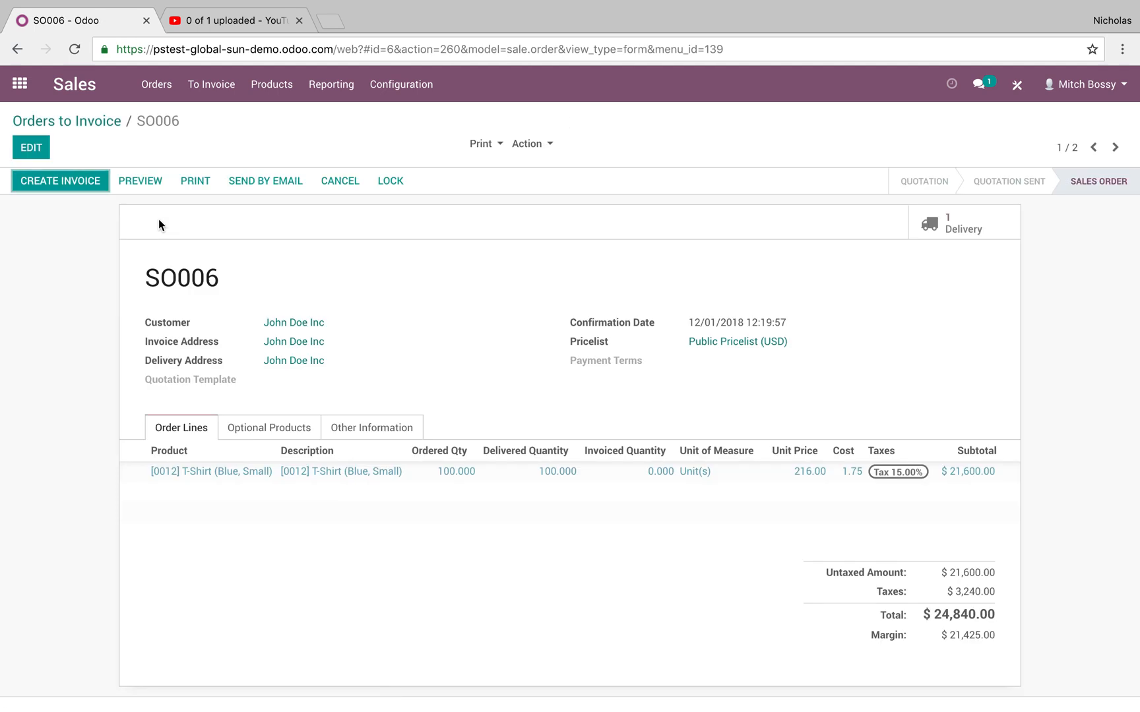
# Create and validate the invoice for the 100 delivered T-Shirts, and show its other info.
pyautogui.click(61, 182)
pyautogui.click(275, 332)
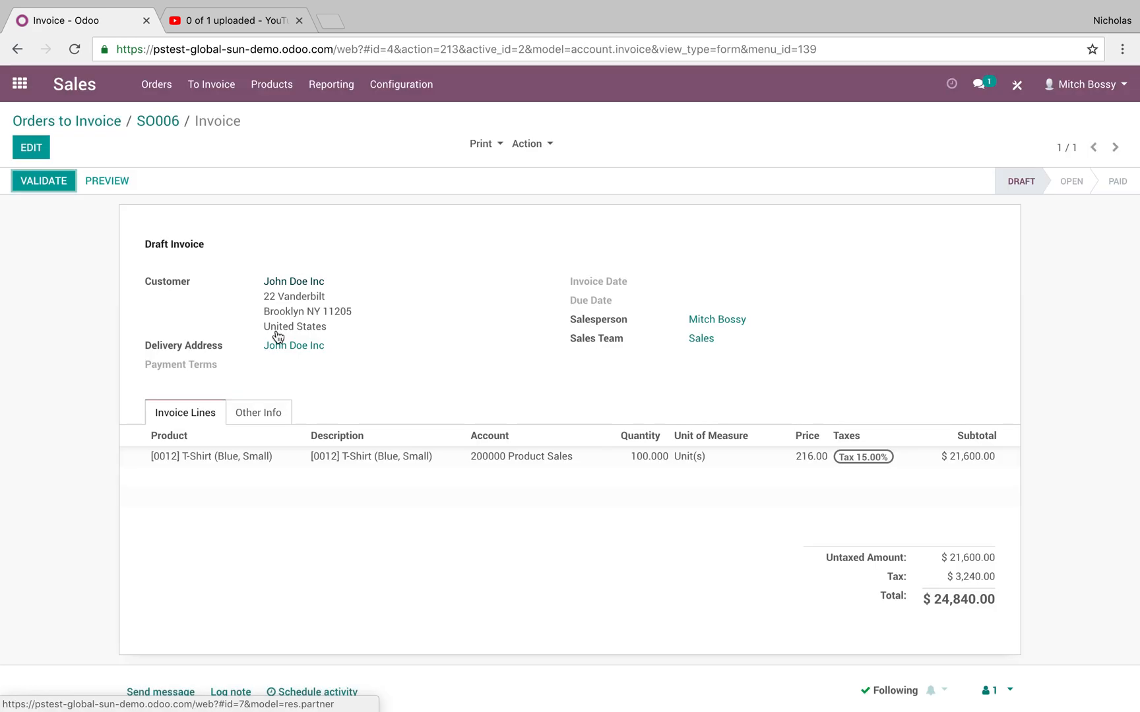
pyautogui.click(62, 184)
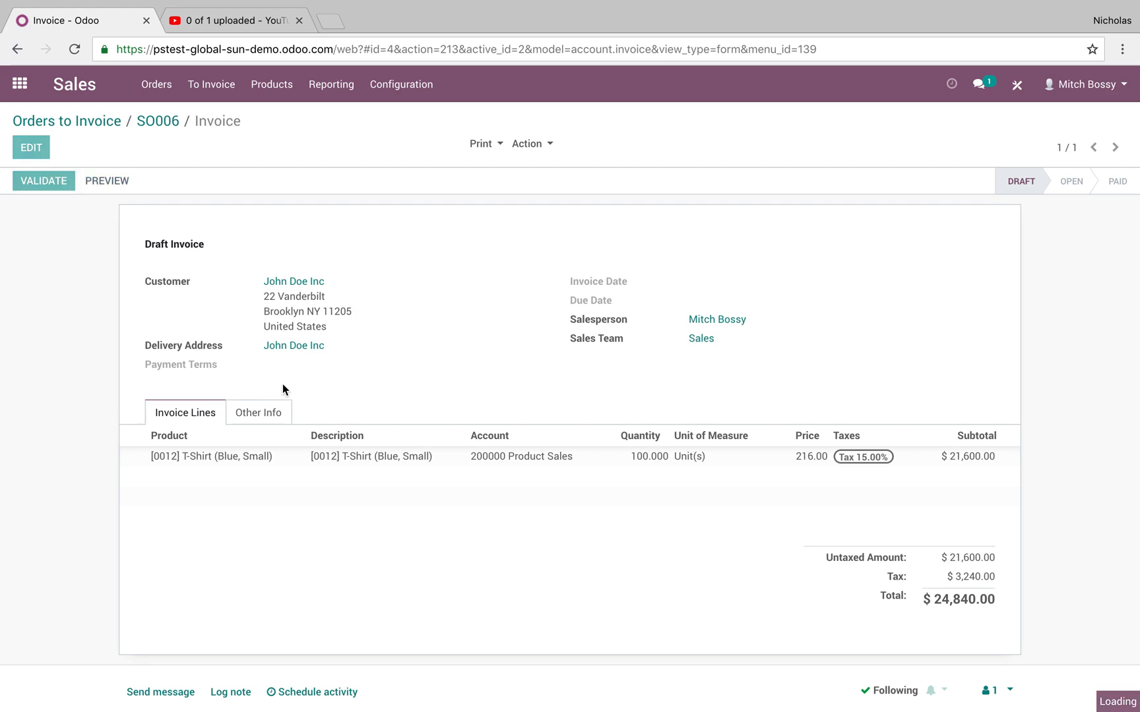
pyautogui.click(273, 419)
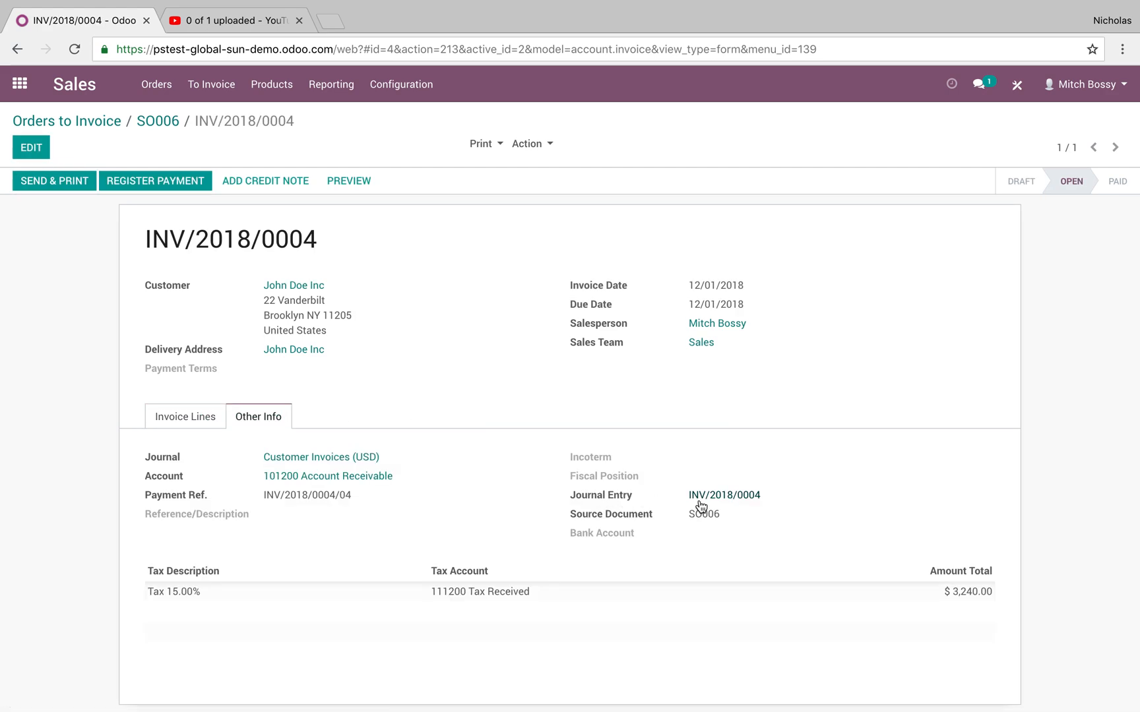
# Switch to the customer portal and pay the open 100-unit T-Shirt invoice with the saved card.
pyautogui.hotkey('ctrl', 'Right')
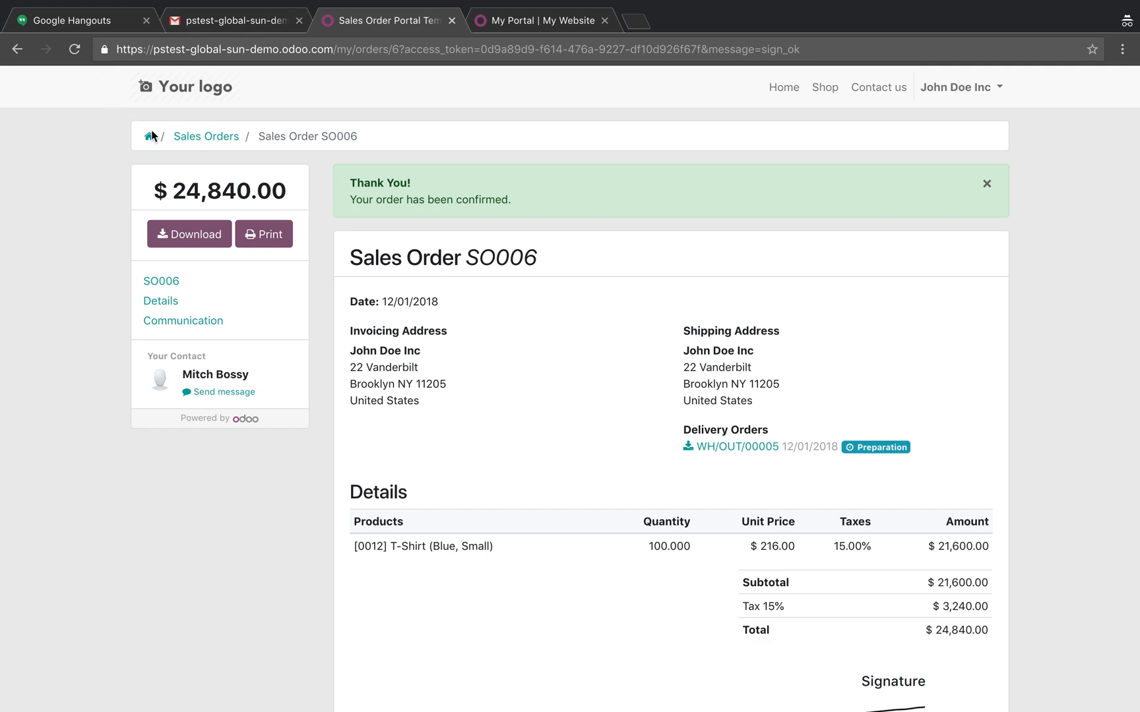
pyautogui.click(149, 139)
pyautogui.click(210, 247)
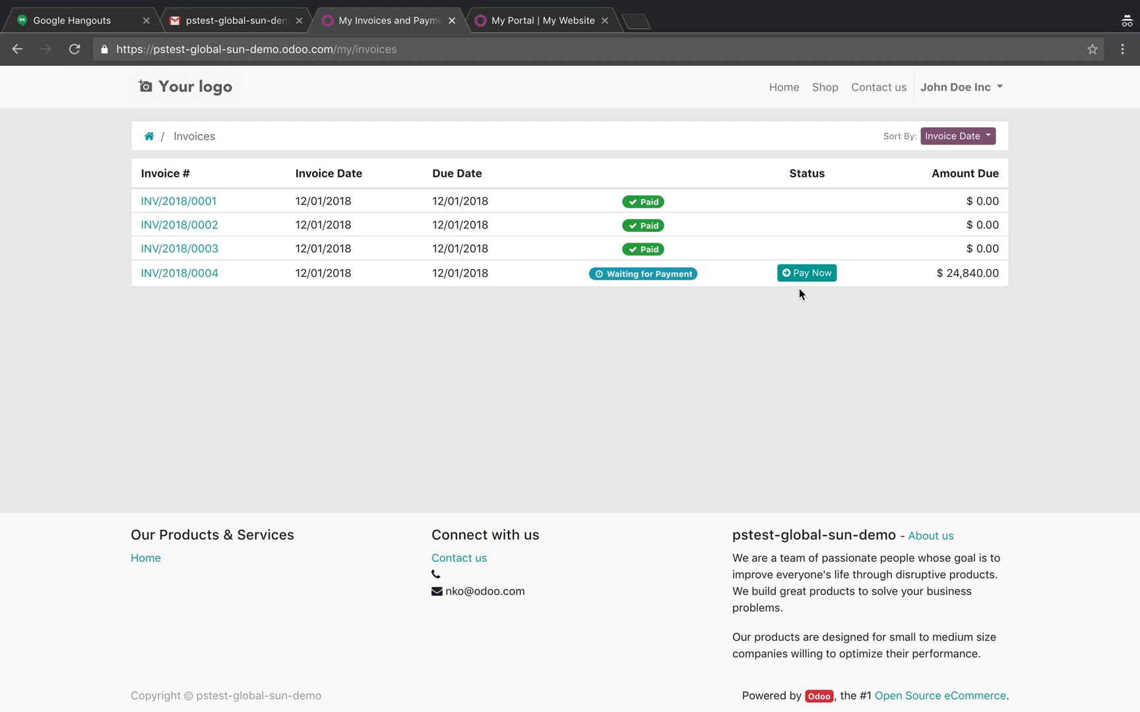
pyautogui.click(813, 273)
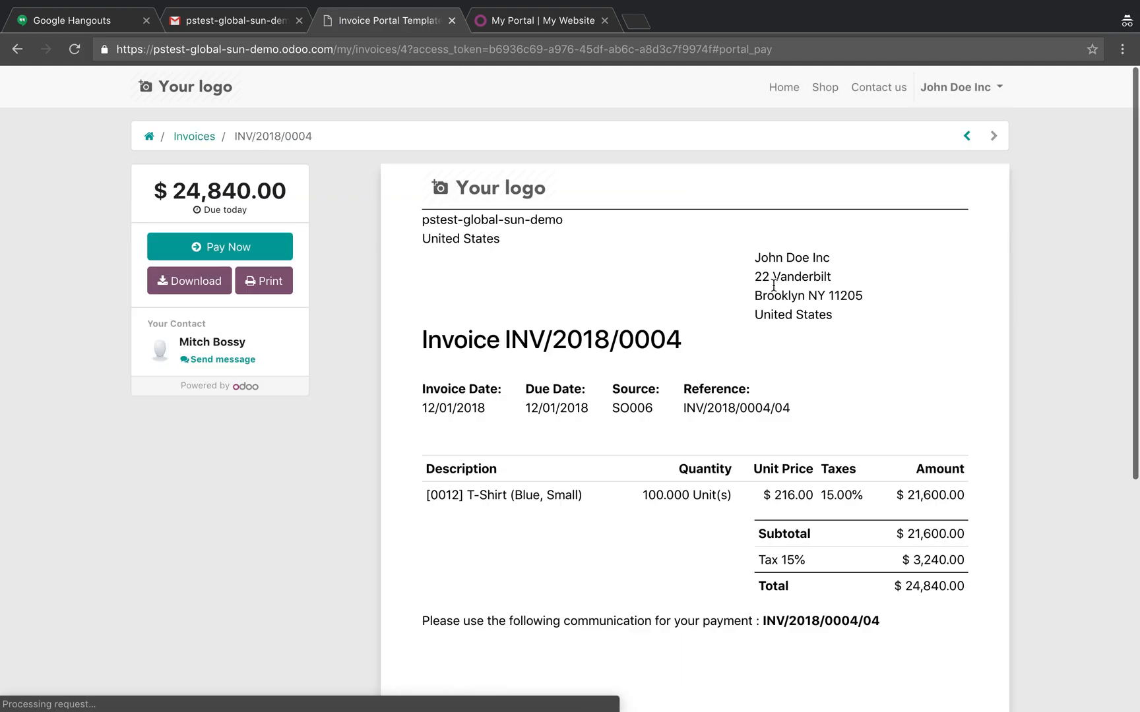
pyautogui.click(255, 248)
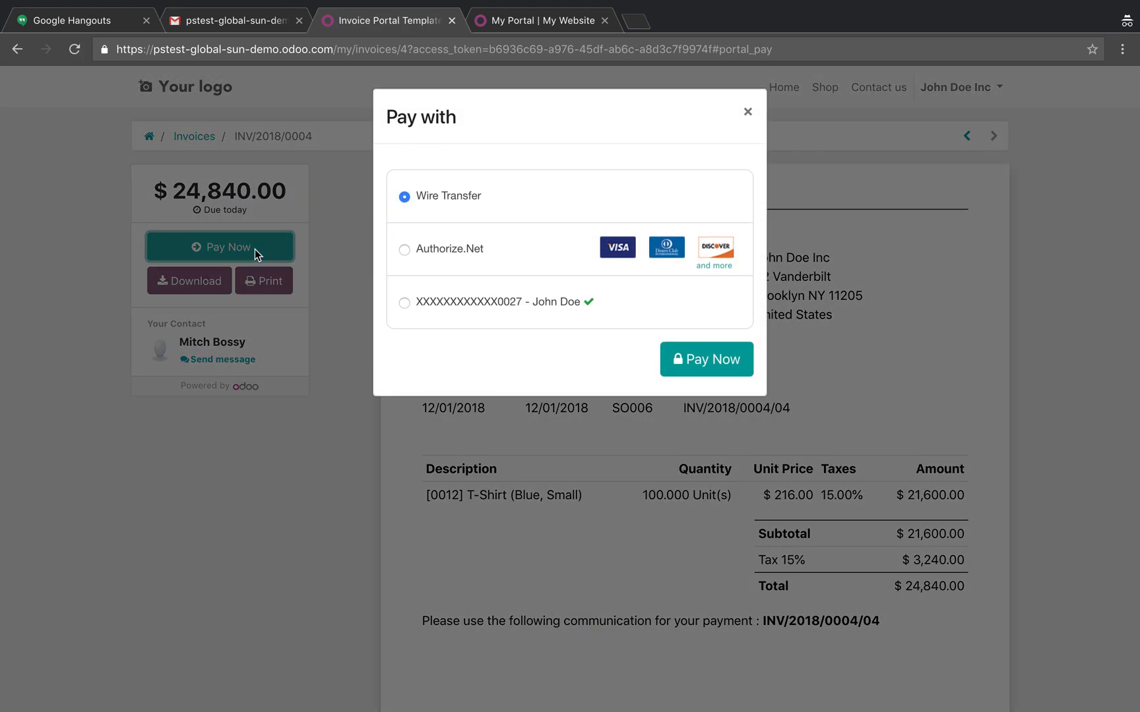
pyautogui.click(465, 302)
pyautogui.click(730, 376)
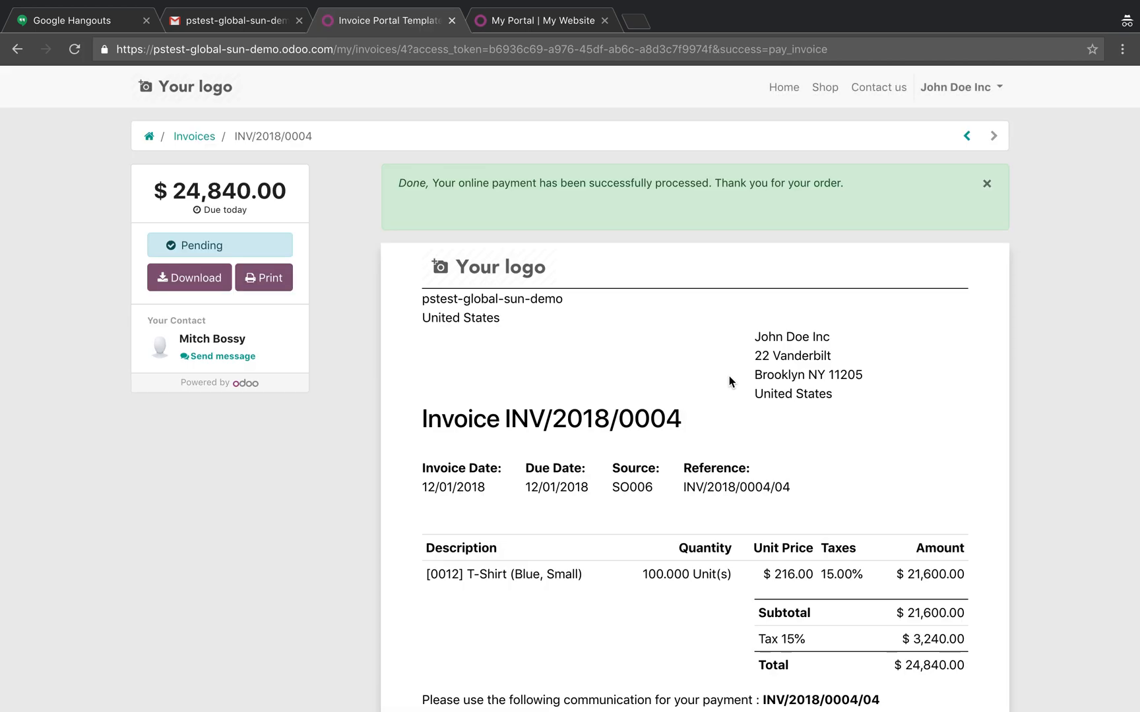
# Return to the back end and examine the reconciled journal items of the paid single T-Shirt invoice in Accounting.
pyautogui.hotkey('ctrl', 'Left')
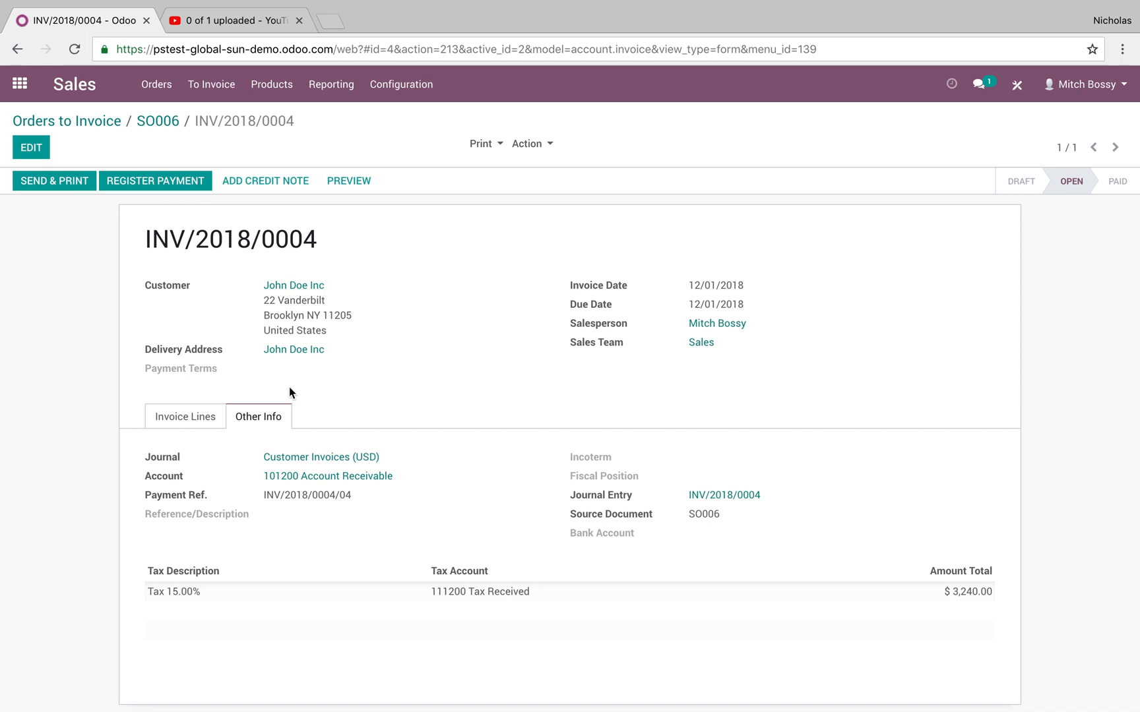
pyautogui.click(195, 428)
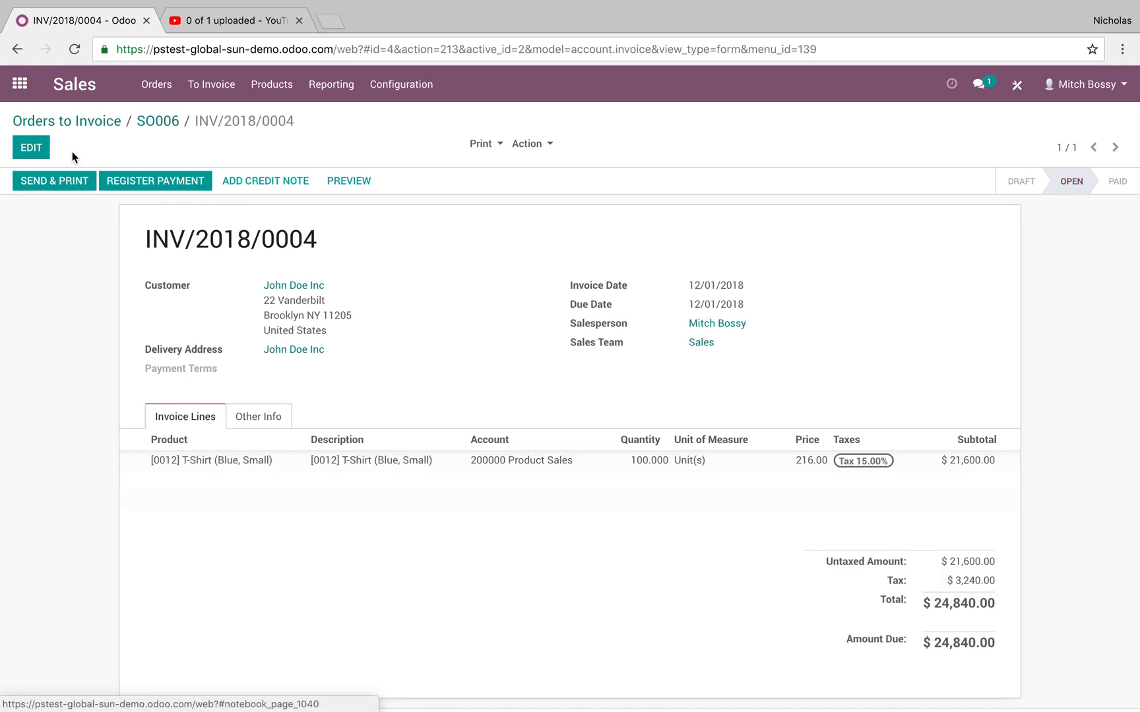
pyautogui.click(20, 85)
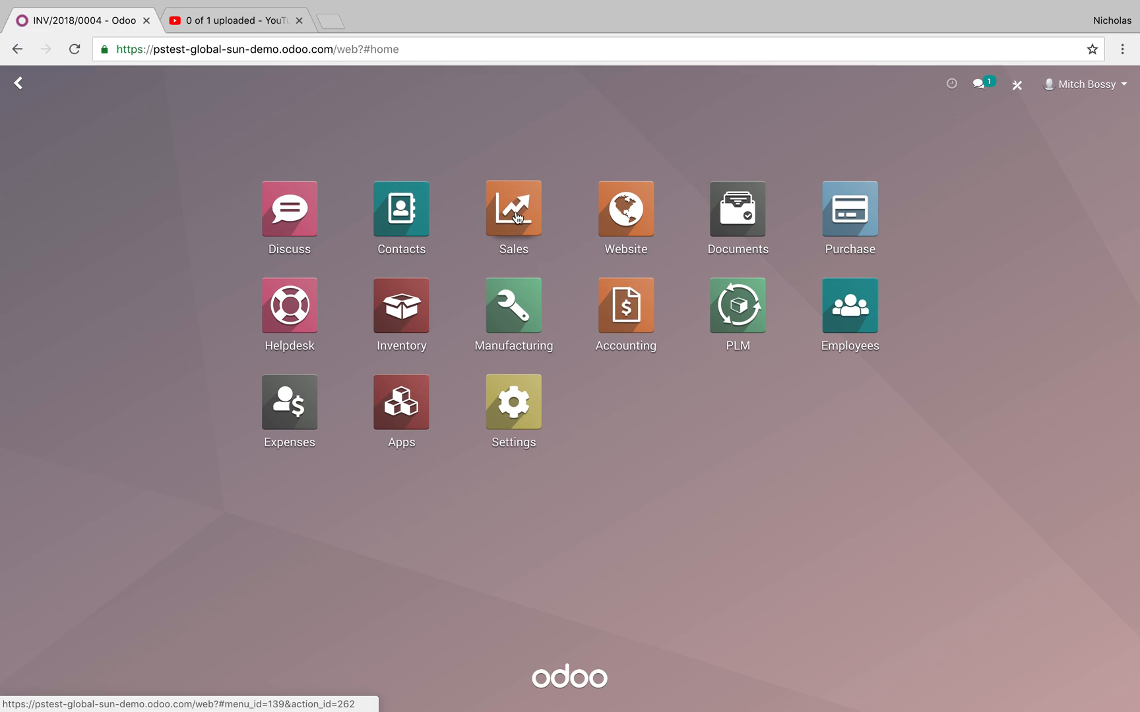
pyautogui.write('invoice')
pyautogui.press('Return')
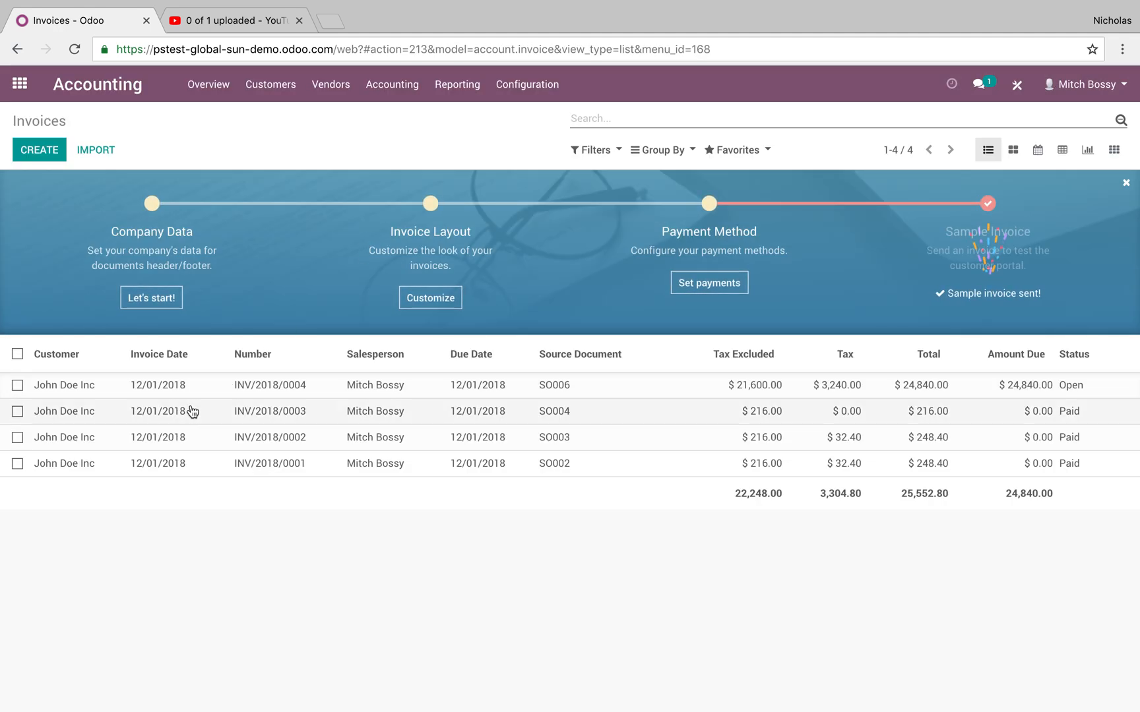
pyautogui.click(191, 411)
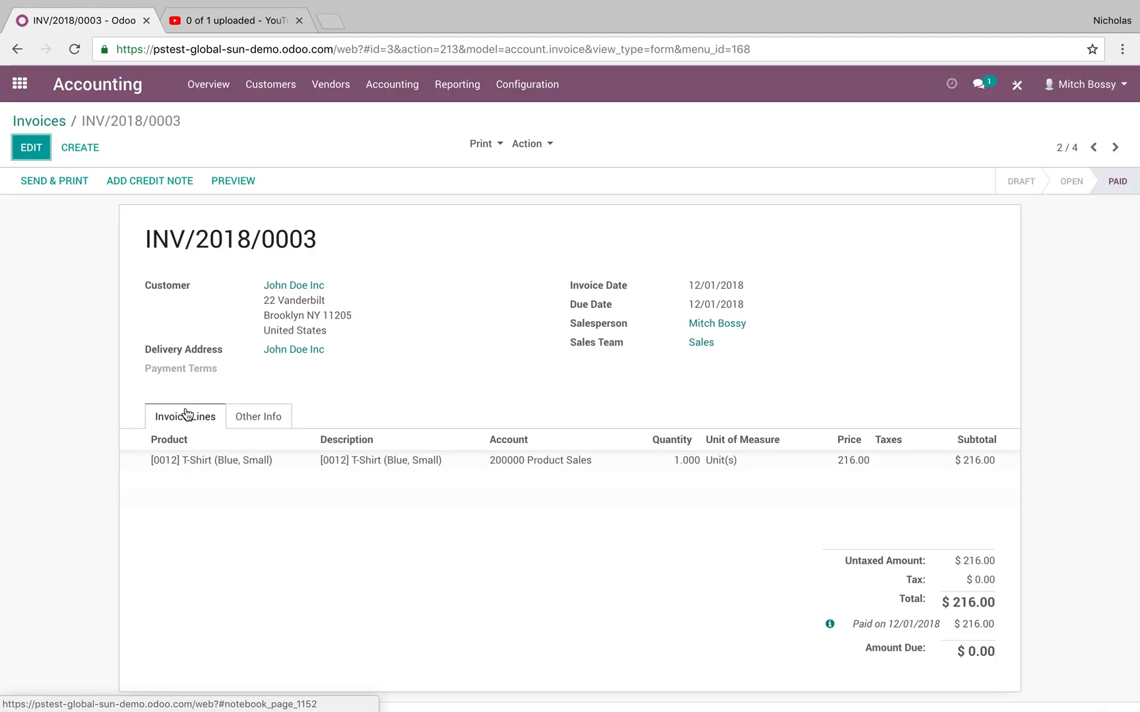
pyautogui.click(251, 414)
pyautogui.click(733, 504)
pyautogui.click(969, 227)
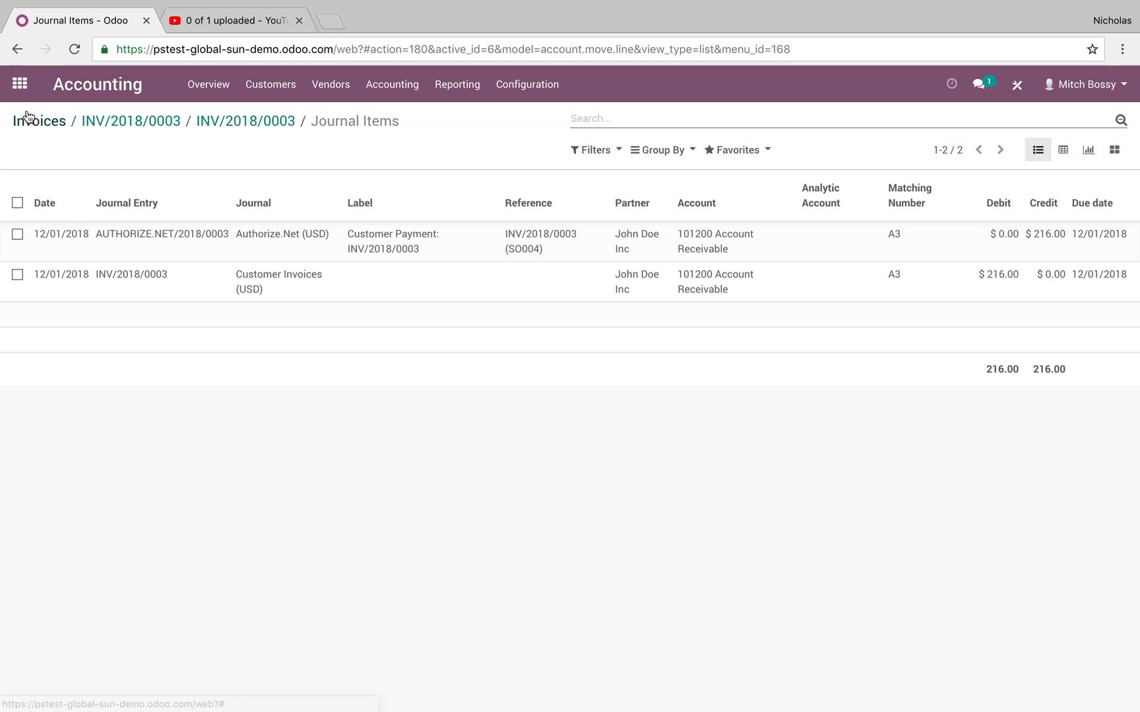
# Open the Authorize.Net payment acquirer and examine its configuration and credentials.
pyautogui.click(19, 86)
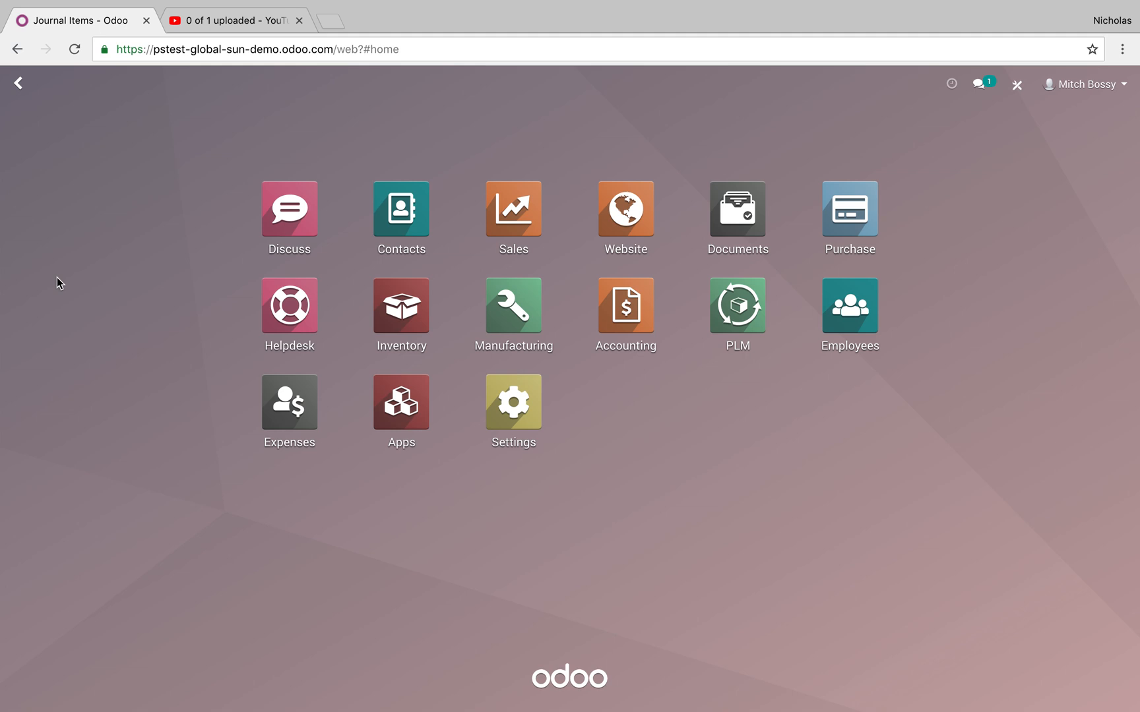
pyautogui.write('payment')
pyautogui.press('Return')
pyautogui.click(879, 272)
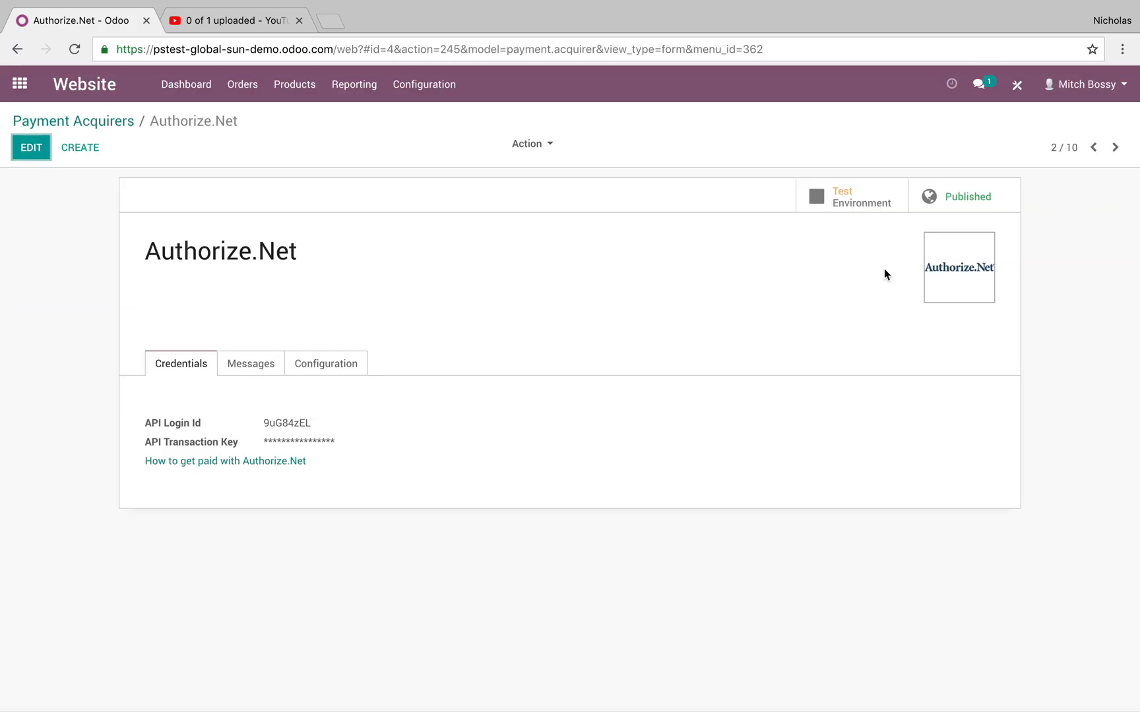
pyautogui.click(349, 364)
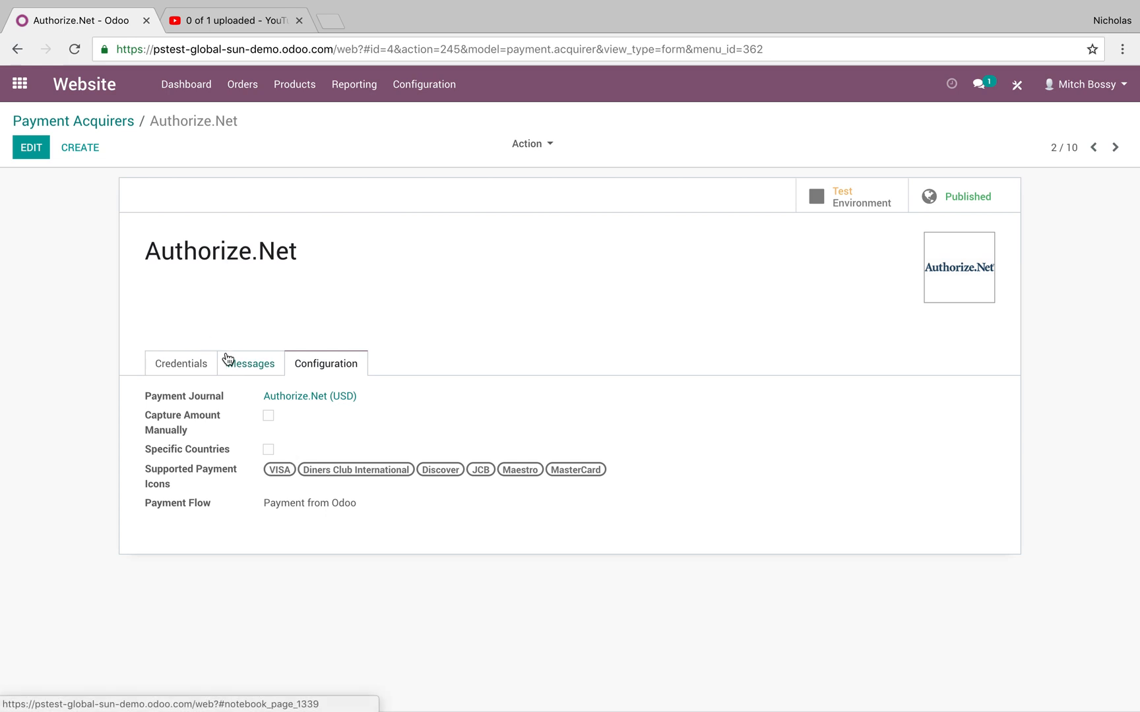
pyautogui.click(209, 364)
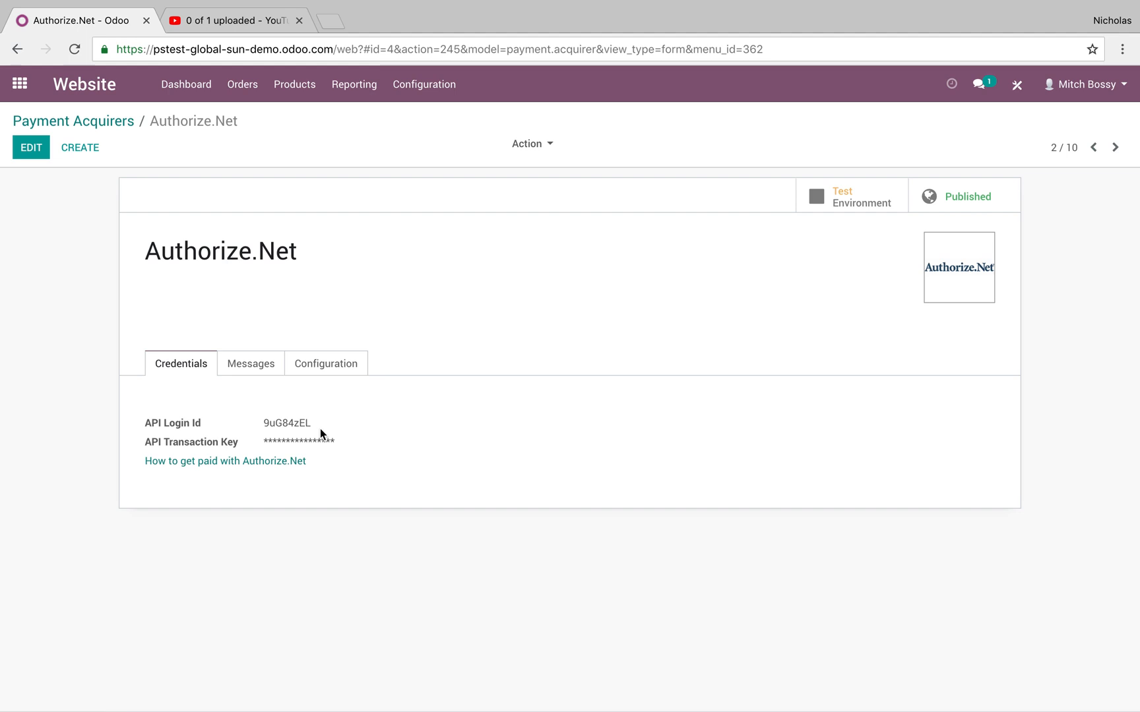
pyautogui.click(21, 85)
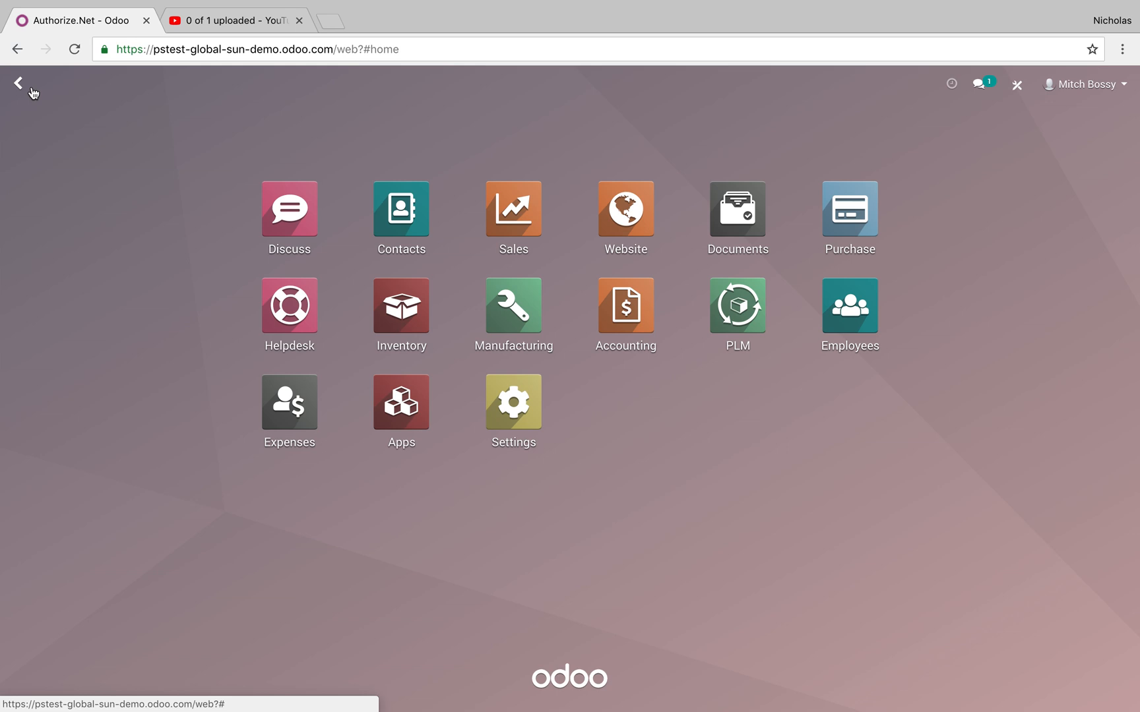